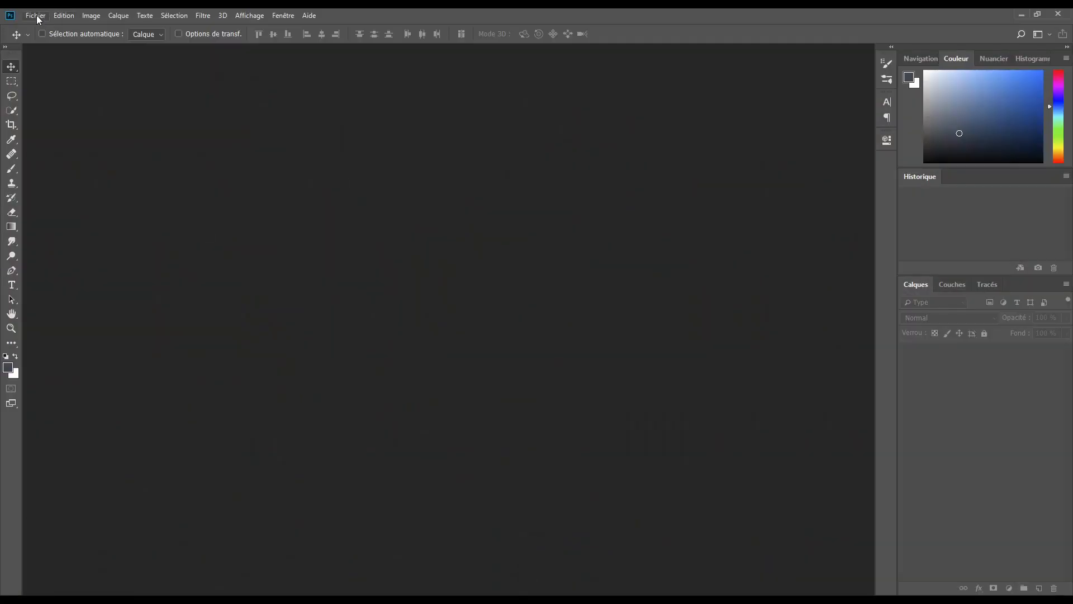
Step: Create a new document 2000 px wide and 5000 px high at 72 pixels per inch in RGB colour
{"action": "left_click", "coordinate": [37, 17]}
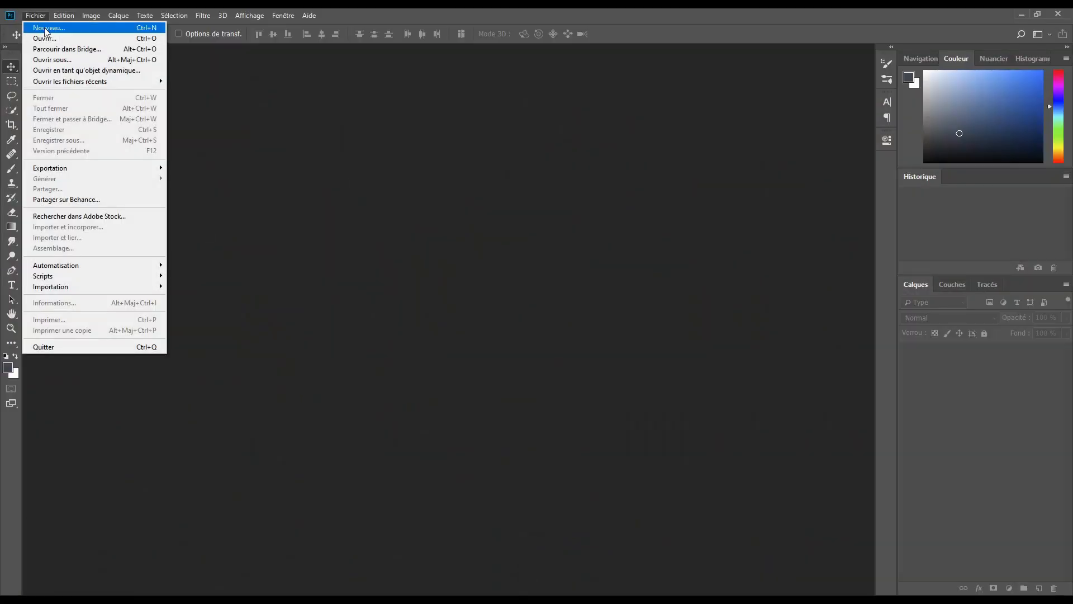
{"action": "left_click", "coordinate": [46, 28]}
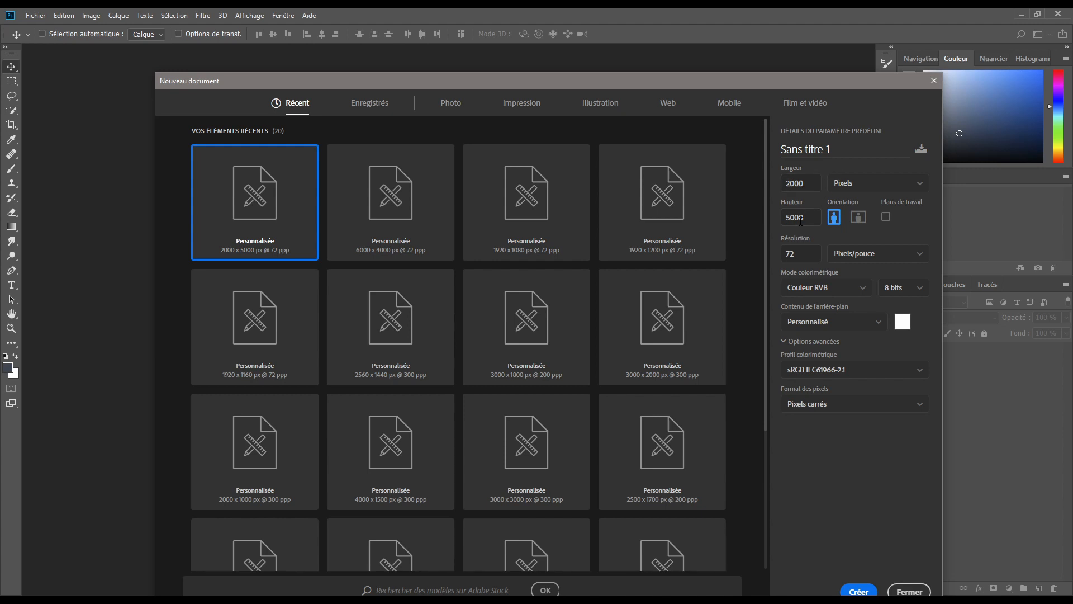
{"action": "double_click", "coordinate": [786, 217]}
{"action": "left_click", "coordinate": [809, 219]}
{"action": "left_click_drag", "start_coordinate": [735, 87], "coordinate": [733, 53]}
{"action": "left_click", "coordinate": [855, 554]}
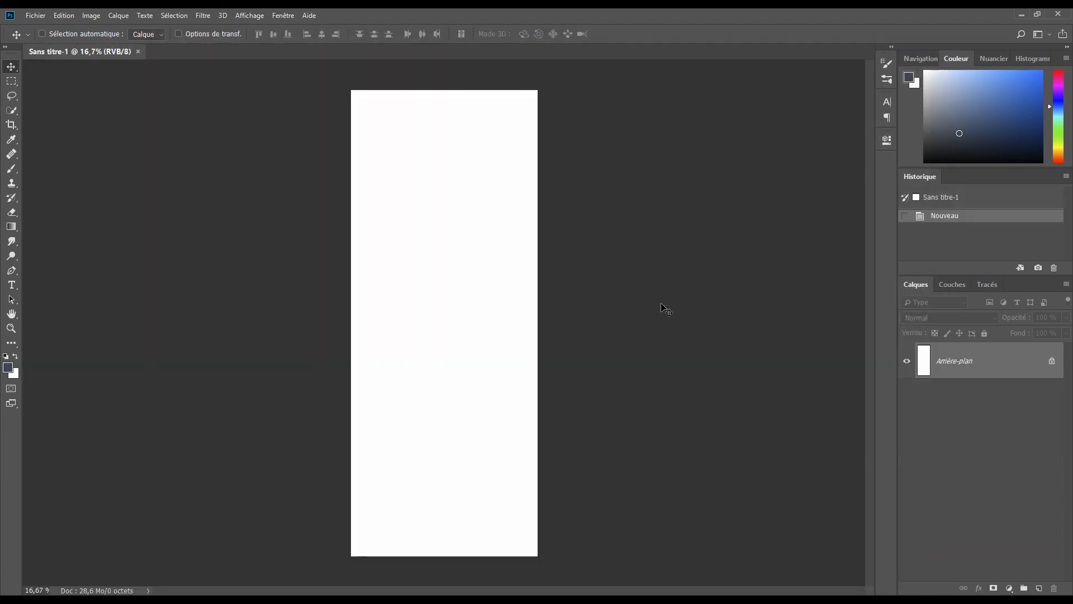
Step: Set up a hard-edged 300 px round brush with black as the foreground colour
{"action": "key", "text": "b"}
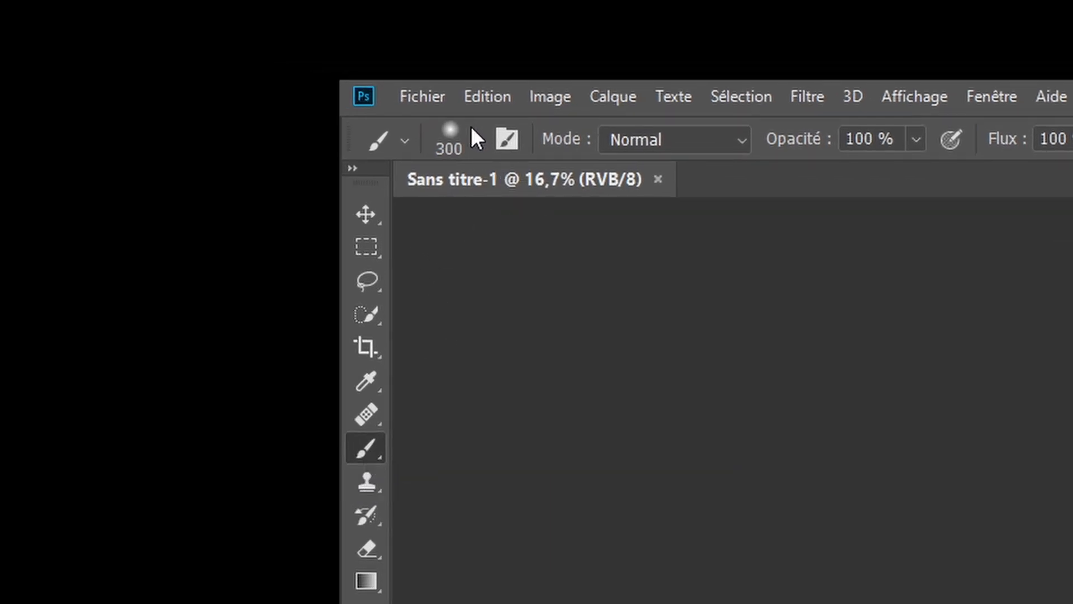
{"action": "right_click", "coordinate": [717, 294]}
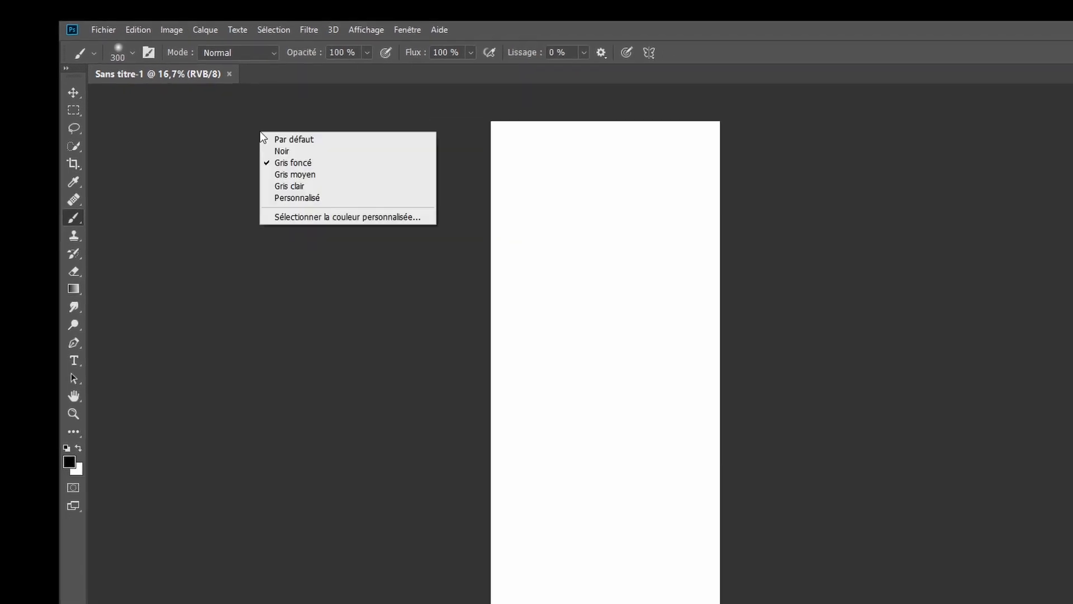
{"action": "right_click", "coordinate": [544, 186]}
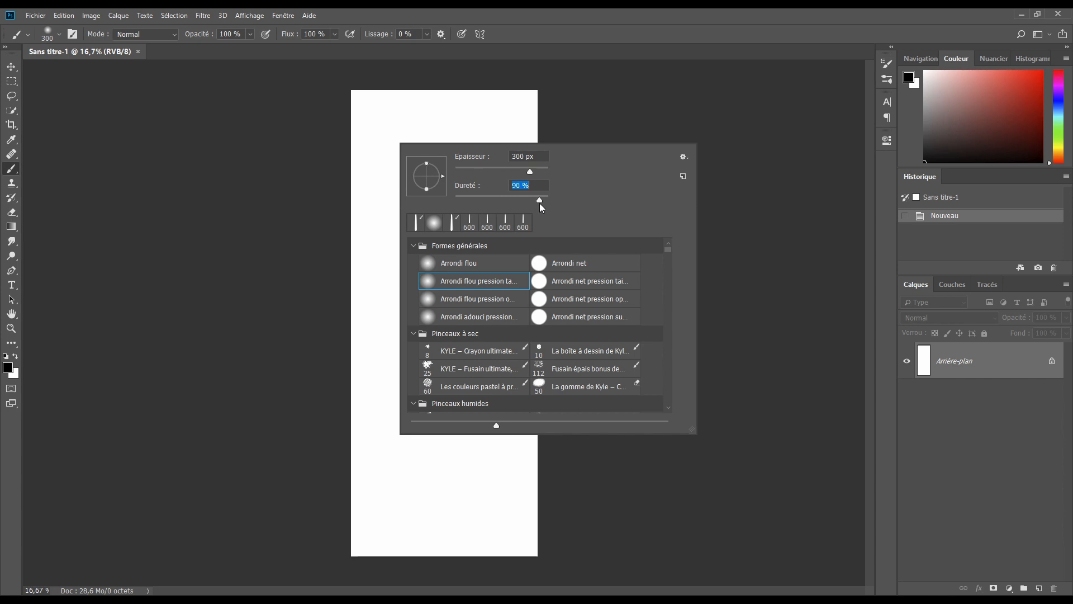
{"action": "left_click", "coordinate": [519, 24]}
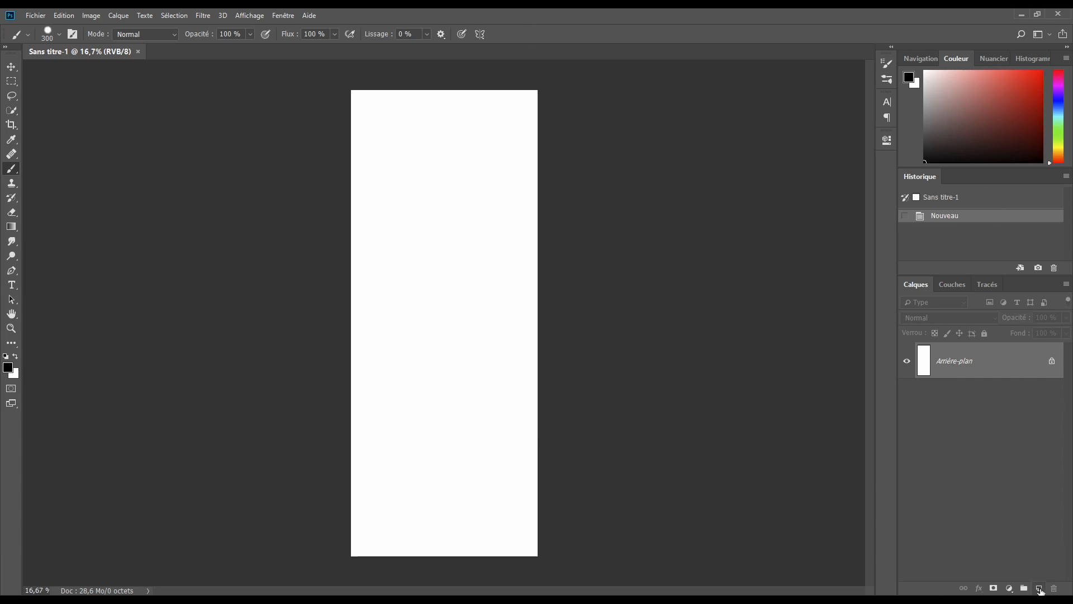
Step: Add a new layer and paint a straight black vertical stroke in the upper and middle part of the page
{"action": "left_click", "coordinate": [1039, 589]}
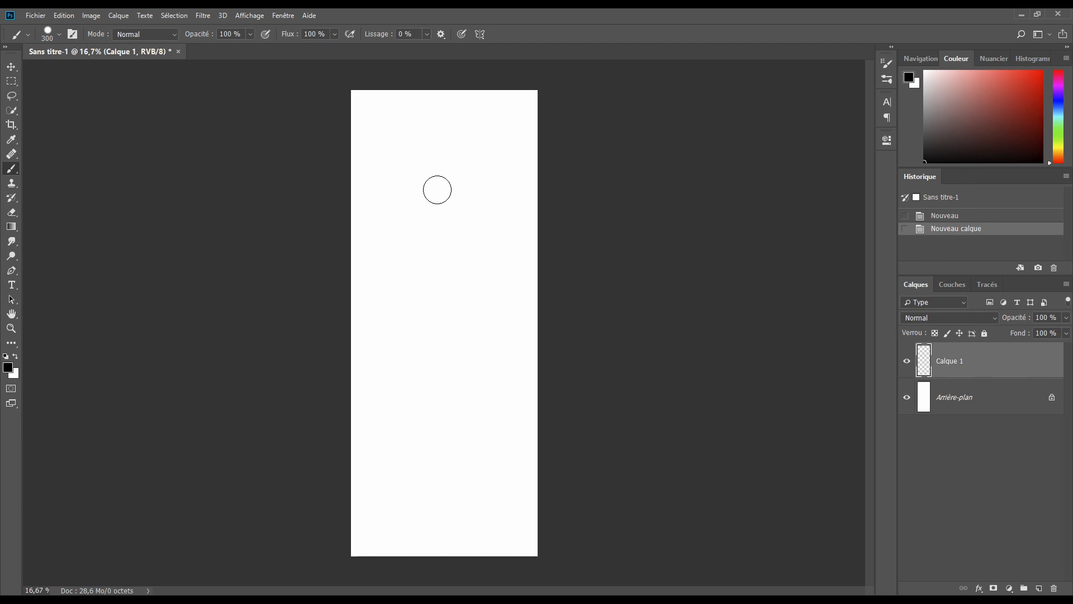
{"action": "left_click", "coordinate": [437, 190]}
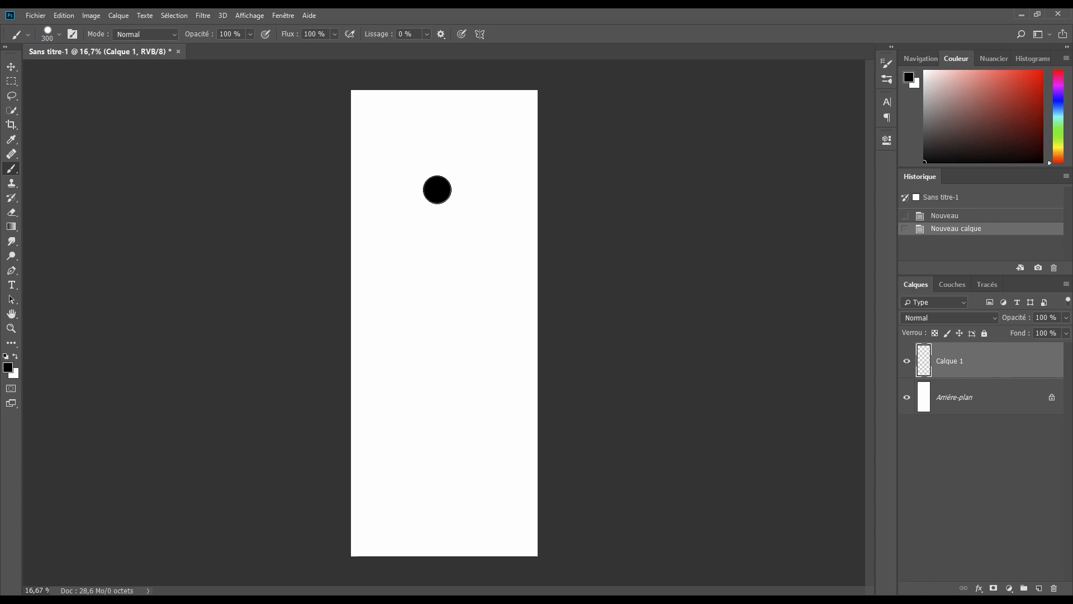
{"action": "left_click_drag", "start_coordinate": [437, 190], "coordinate": [437, 429]}
{"action": "mouse_move", "coordinate": [436, 387]}
{"action": "left_mouse_down"}
{"action": "mouse_move", "coordinate": [434, 235]}
{"action": "mouse_move", "coordinate": [449, 327]}
{"action": "mouse_move", "coordinate": [440, 237]}
{"action": "mouse_move", "coordinate": [438, 422]}
{"action": "mouse_move", "coordinate": [436, 207]}
{"action": "mouse_move", "coordinate": [438, 222]}
{"action": "left_mouse_up"}
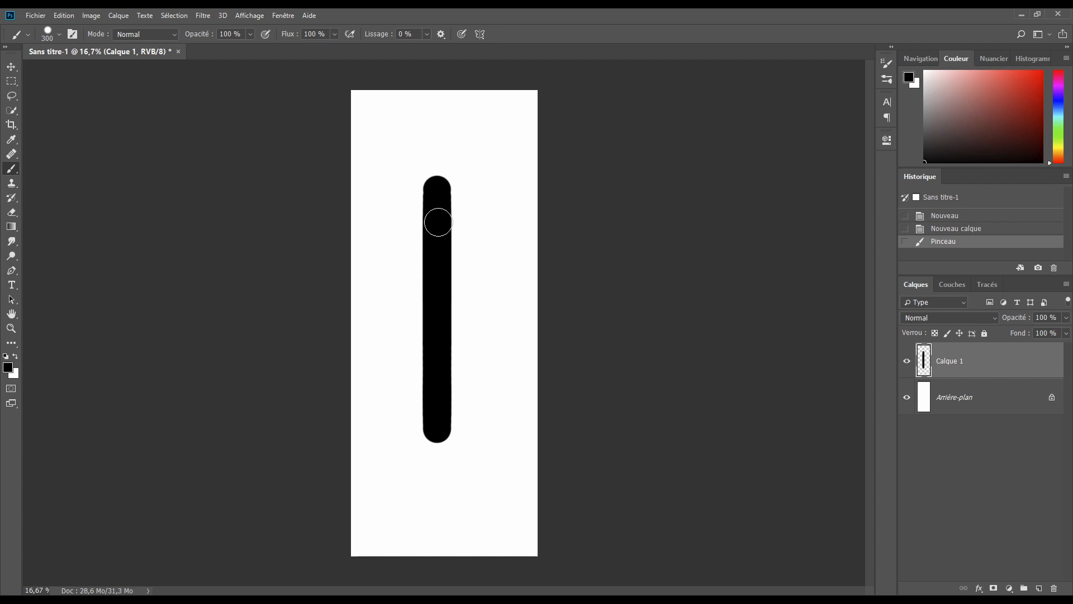
Step: Warp the vertical stroke into an elongated raindrop, widening its lower end and narrowing and lengthening its upper end
{"action": "key", "text": "ctrl+t"}
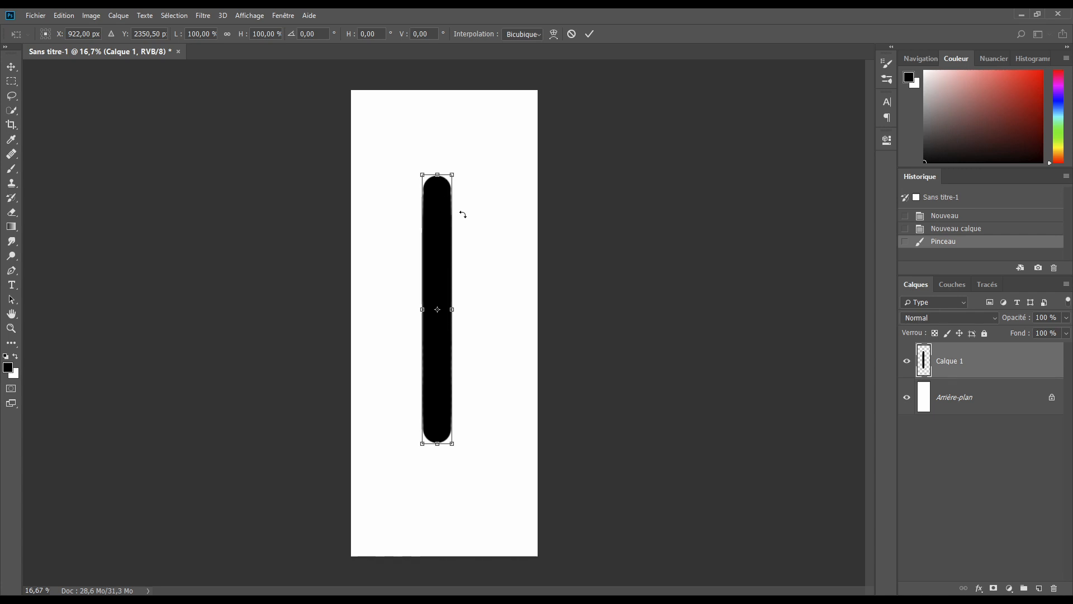
{"action": "right_click", "coordinate": [463, 215]}
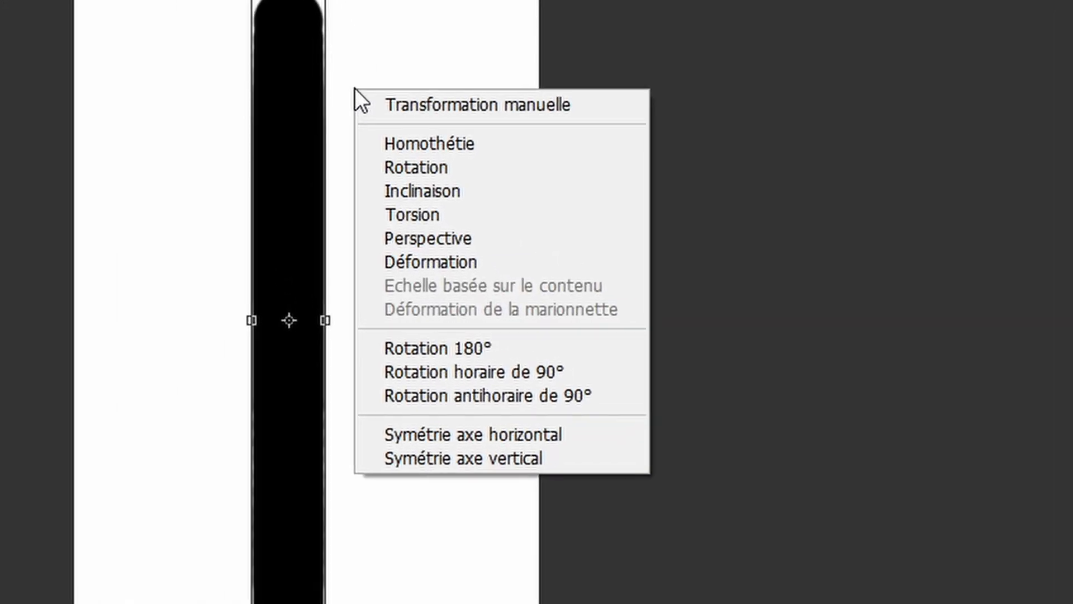
{"action": "left_click", "coordinate": [437, 262]}
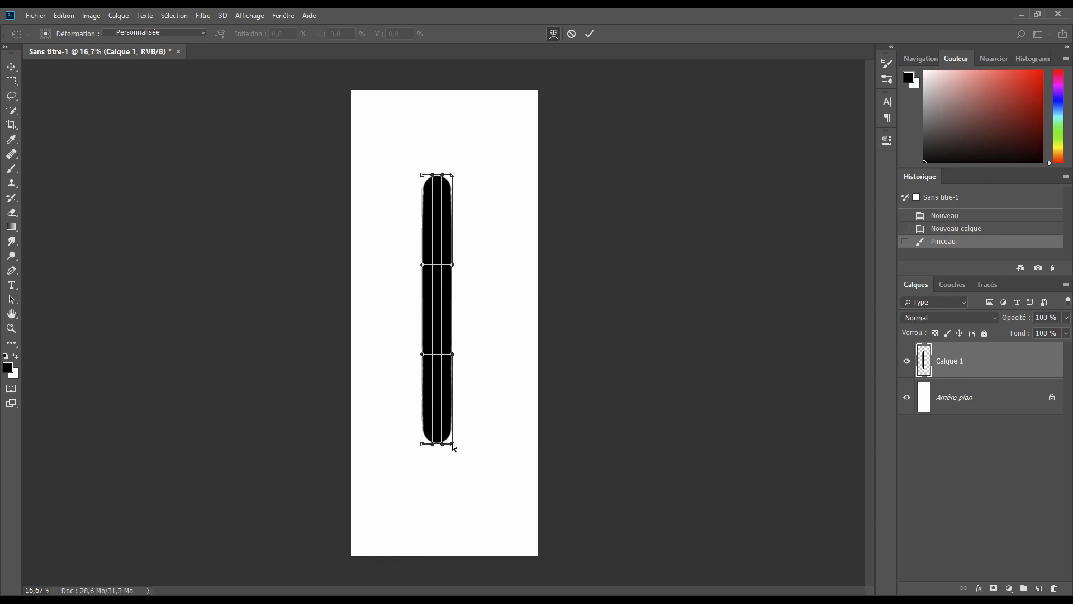
{"action": "left_click_drag", "start_coordinate": [453, 446], "coordinate": [419, 444]}
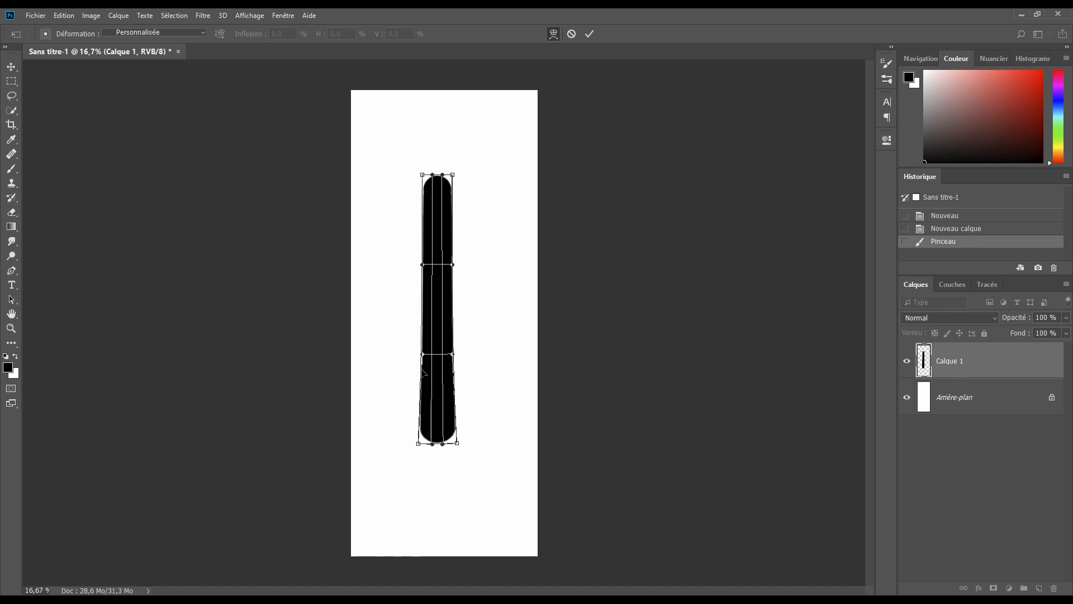
{"action": "left_click_drag", "start_coordinate": [422, 354], "coordinate": [457, 356]}
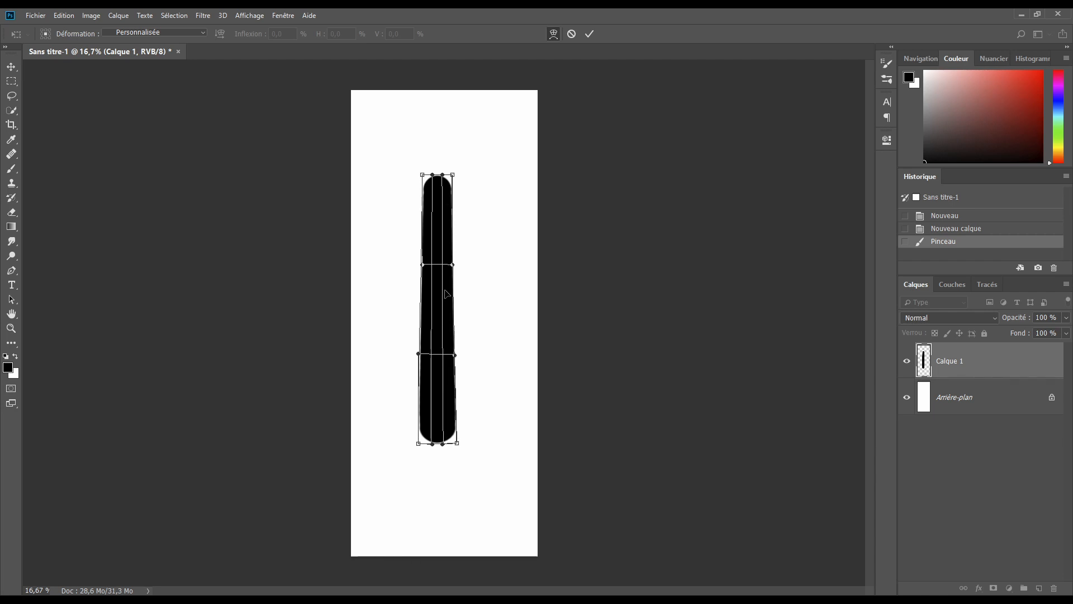
{"action": "left_click_drag", "start_coordinate": [457, 444], "coordinate": [417, 436]}
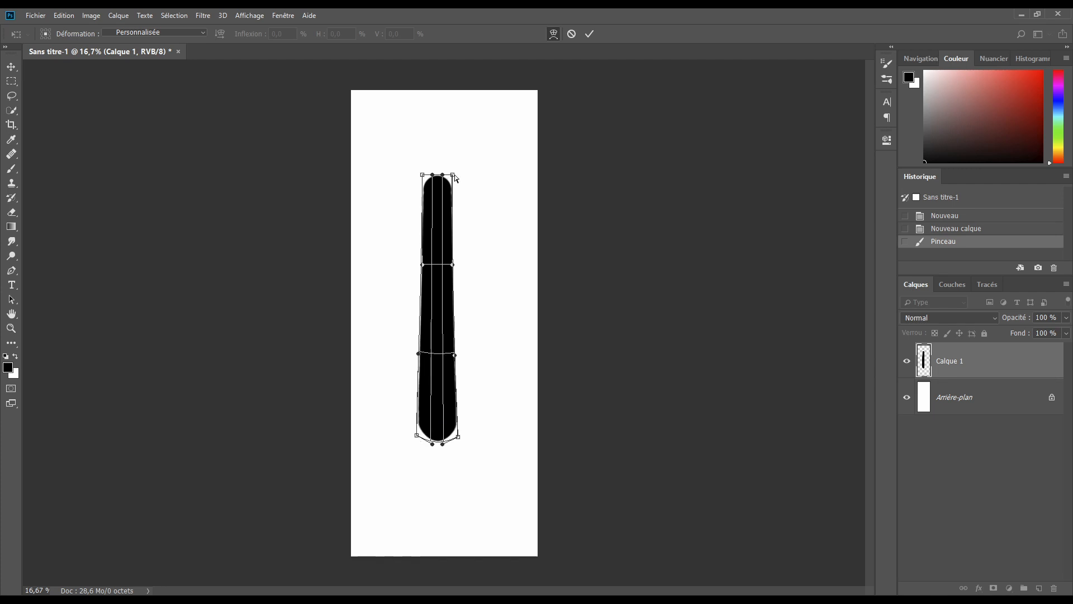
{"action": "mouse_move", "coordinate": [454, 175]}
{"action": "left_mouse_down"}
{"action": "mouse_move", "coordinate": [424, 167]}
{"action": "mouse_move", "coordinate": [447, 163]}
{"action": "left_mouse_up"}
{"action": "left_click", "coordinate": [590, 34]}
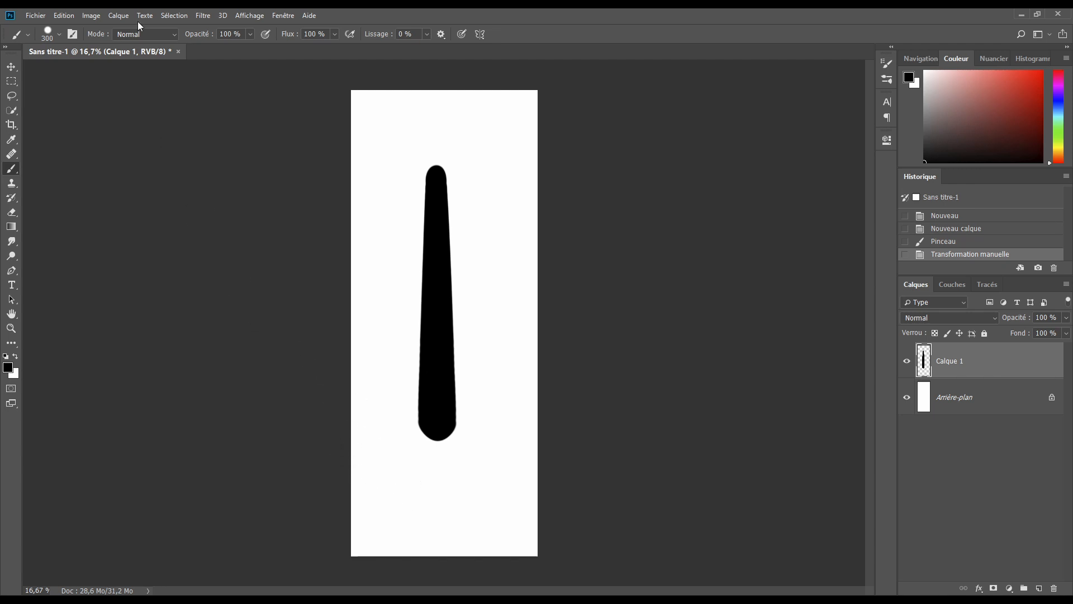
Step: Define the raindrop shape as a brush preset named "Pluie"
{"action": "left_click", "coordinate": [63, 15]}
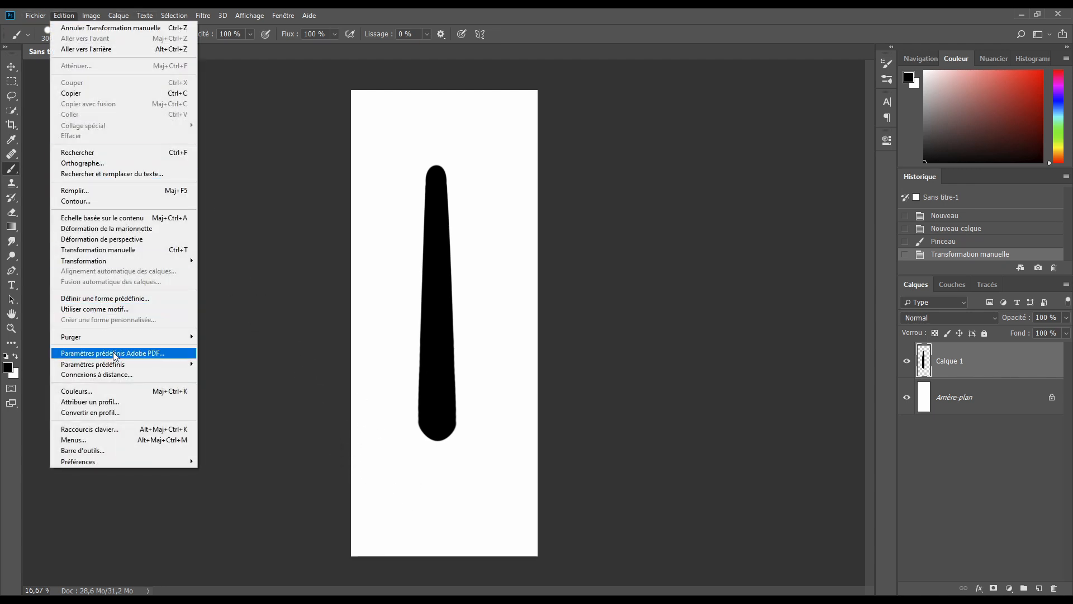
{"action": "left_click", "coordinate": [122, 299]}
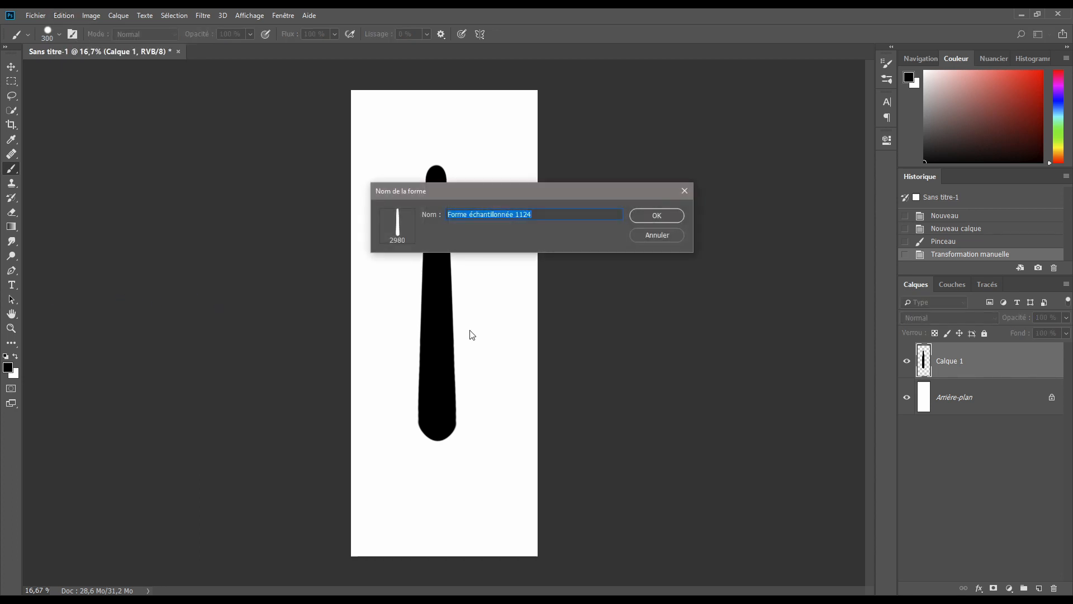
{"action": "type", "text": "Pluie"}
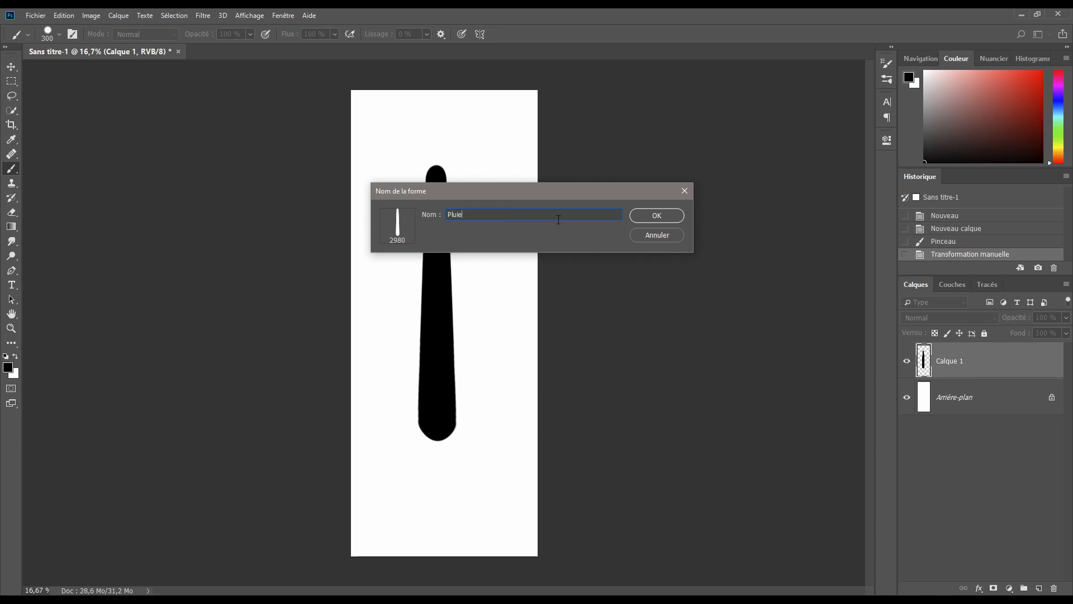
{"action": "key", "text": "Return"}
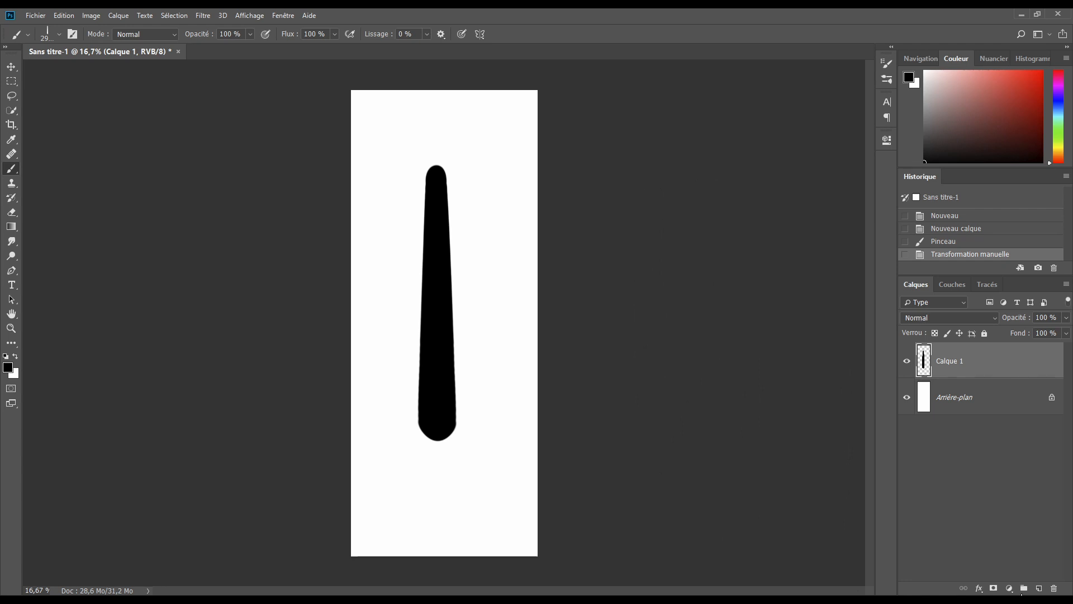
Step: Try the Pluie brush with a freehand stroke on a new layer and delete that layer
{"action": "left_click", "coordinate": [1039, 588]}
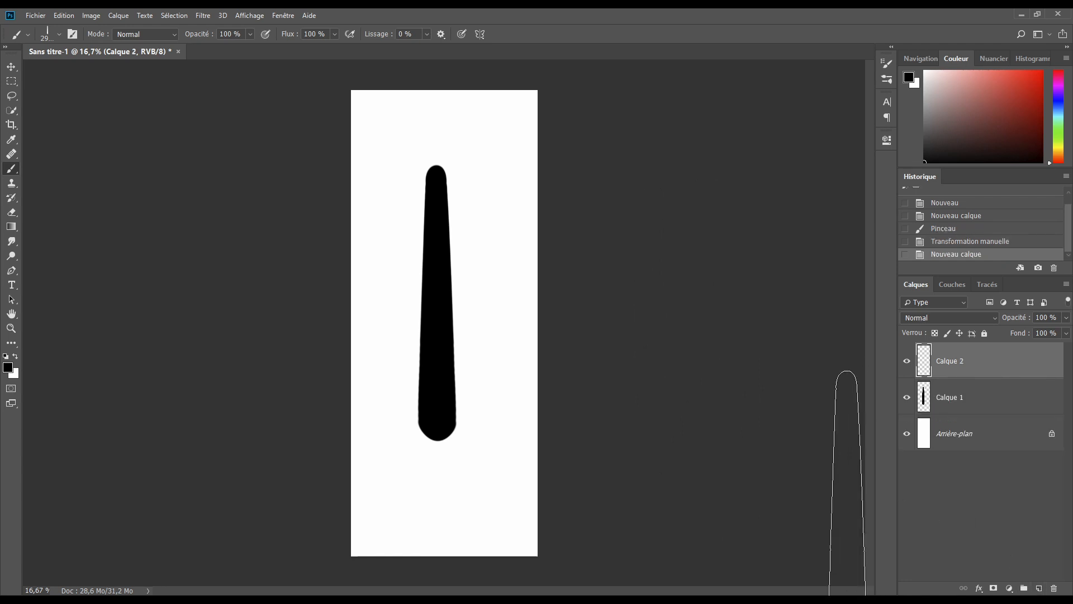
{"action": "mouse_move", "coordinate": [392, 252]}
{"action": "left_mouse_down"}
{"action": "mouse_move", "coordinate": [416, 242]}
{"action": "mouse_move", "coordinate": [474, 267]}
{"action": "mouse_move", "coordinate": [457, 349]}
{"action": "mouse_move", "coordinate": [425, 335]}
{"action": "mouse_move", "coordinate": [453, 350]}
{"action": "mouse_move", "coordinate": [422, 334]}
{"action": "mouse_move", "coordinate": [474, 304]}
{"action": "left_mouse_up"}
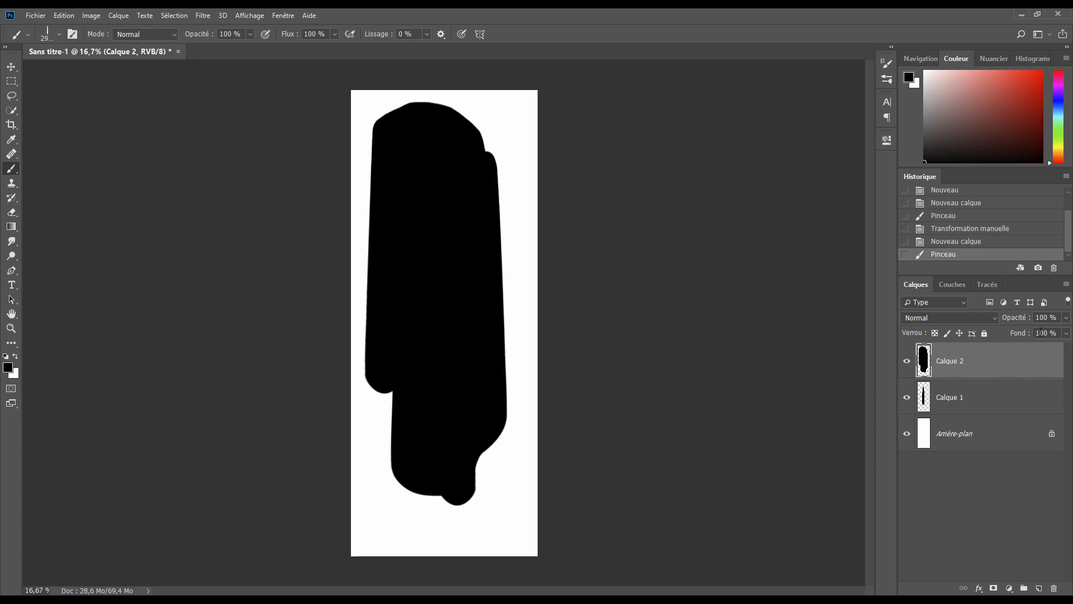
{"action": "mouse_move", "coordinate": [1000, 362]}
{"action": "left_mouse_down"}
{"action": "mouse_move", "coordinate": [1009, 534]}
{"action": "mouse_move", "coordinate": [1055, 588]}
{"action": "left_mouse_up"}
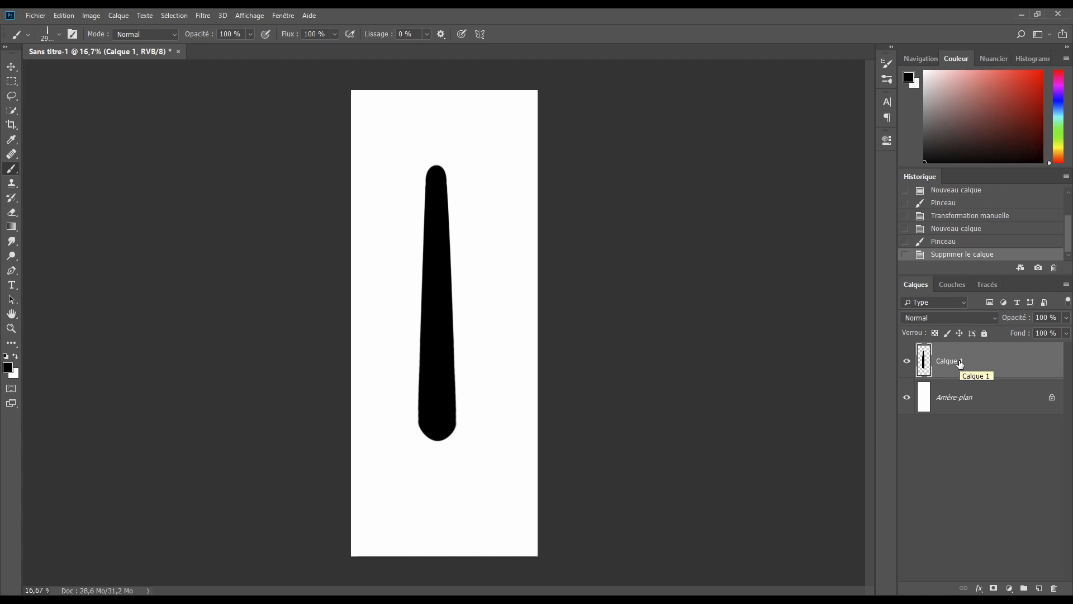
Step: Set the Pluie brush's tip spacing (Pas) to 1000 % in the brush settings
{"action": "mouse_move", "coordinate": [961, 364]}
{"action": "left_mouse_down"}
{"action": "mouse_move", "coordinate": [875, 369]}
{"action": "mouse_move", "coordinate": [888, 295]}
{"action": "left_mouse_up"}
{"action": "left_click", "coordinate": [282, 15]}
{"action": "mouse_move", "coordinate": [310, 16]}
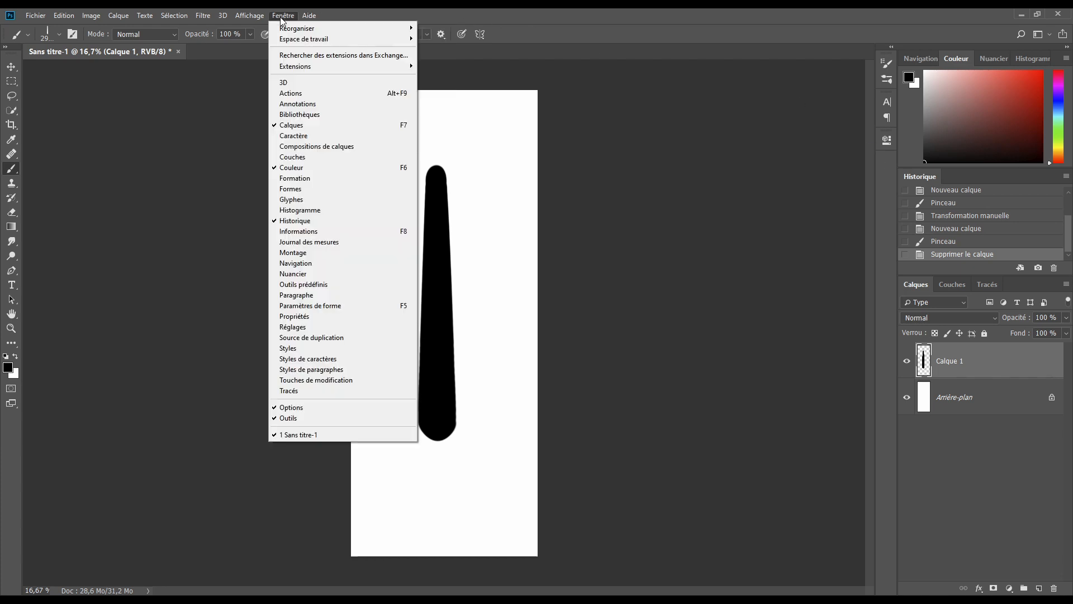
{"action": "left_click", "coordinate": [290, 306]}
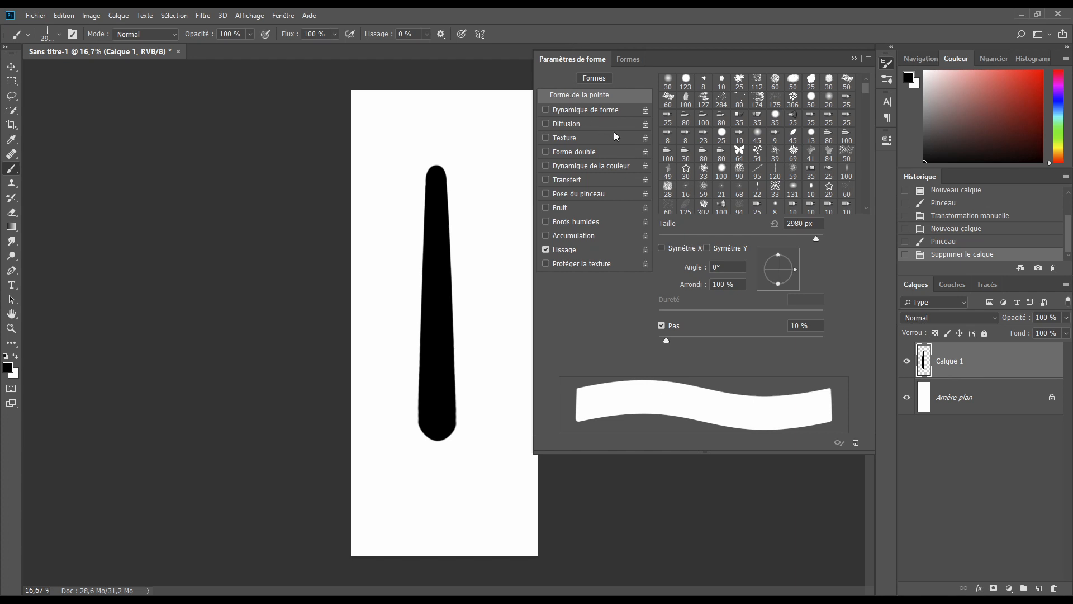
{"action": "left_click_drag", "start_coordinate": [673, 341], "coordinate": [851, 344]}
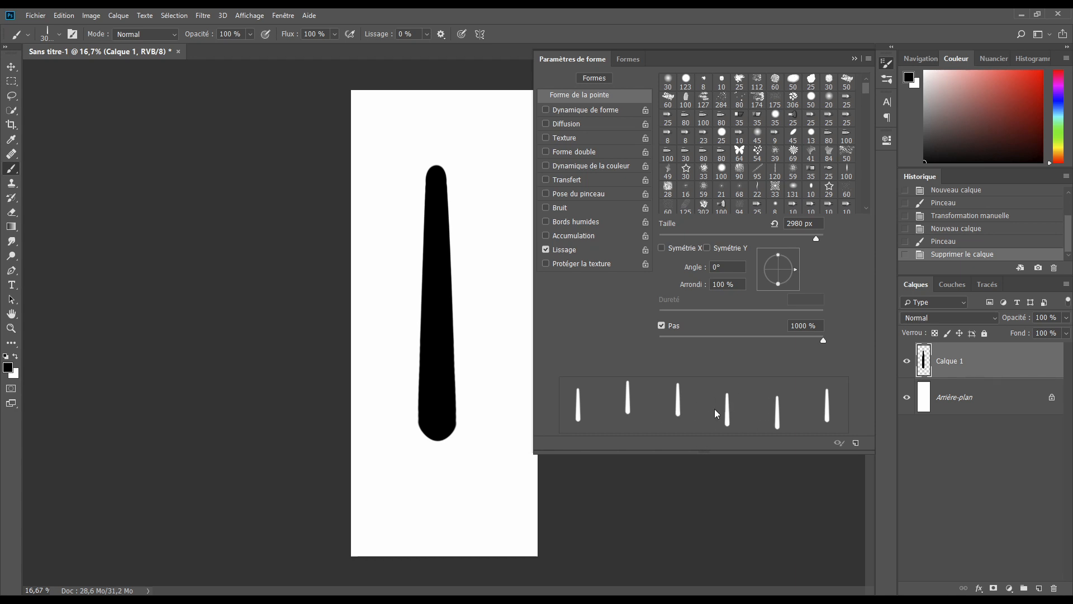
Step: Add a new layer above the raindrop and reduce the brush size to 300 px
{"action": "left_click", "coordinate": [1039, 588]}
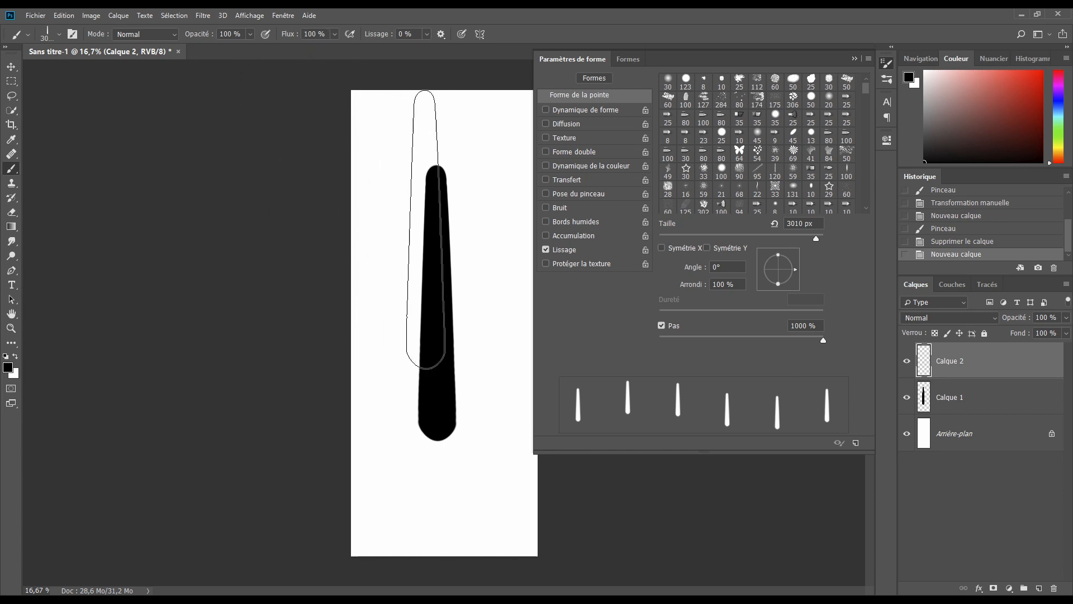
{"action": "key", "text": "bracketleft"}
{"action": "key", "text": "bracketleft"}
{"action": "key", "text": "bracketleft"}
{"action": "key", "text": "bracketleft"}
{"action": "key", "text": "bracketleft"}
{"action": "key", "text": "bracketleft"}
{"action": "key", "text": "bracketleft"}
{"action": "key", "text": "bracketleft"}
{"action": "key", "text": "bracketleft"}
{"action": "key", "text": "bracketleft"}
{"action": "key", "text": "bracketleft"}
{"action": "key", "text": "bracketleft"}
{"action": "key", "text": "bracketleft"}
{"action": "key", "text": "bracketleft"}
{"action": "key", "text": "bracketleft"}
{"action": "key", "text": "bracketleft"}
{"action": "key", "text": "bracketleft"}
{"action": "key", "text": "bracketleft"}
{"action": "key", "text": "bracketleft"}
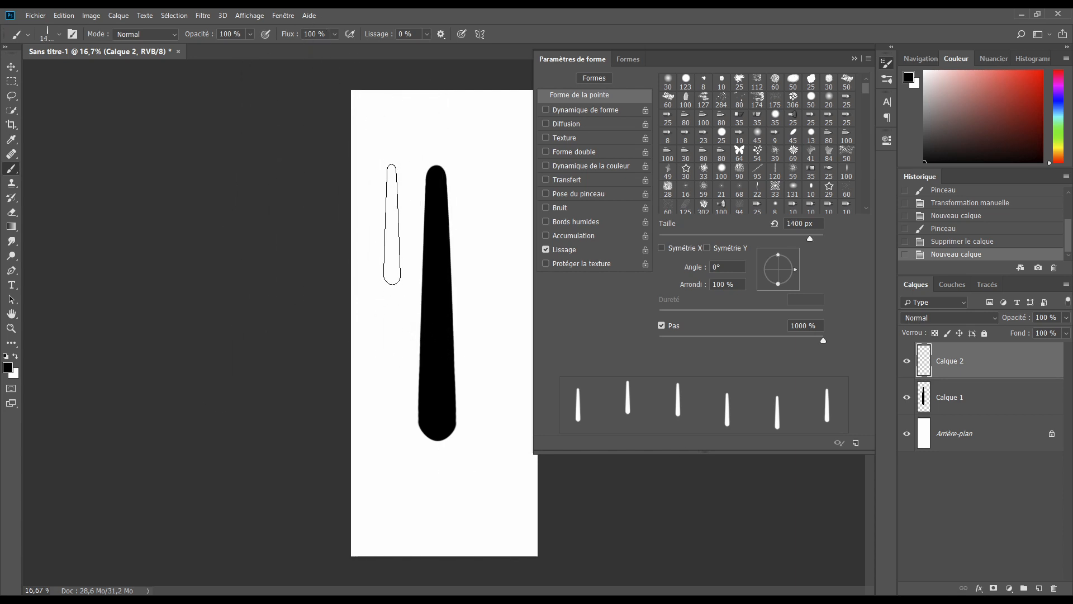
Step: Try the widely spaced brush by scattering small raindrops across the new layer, and revert to the empty layer
{"action": "left_click", "coordinate": [377, 186]}
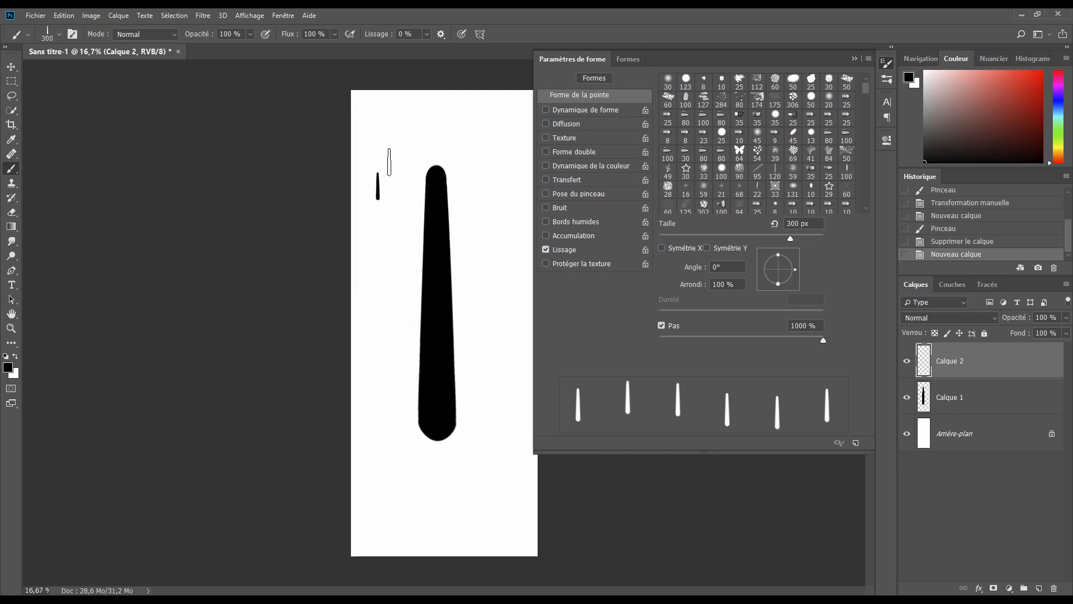
{"action": "left_click", "coordinate": [398, 156]}
{"action": "left_click", "coordinate": [438, 147]}
{"action": "left_click", "coordinate": [478, 154]}
{"action": "left_click", "coordinate": [500, 187]}
{"action": "left_click", "coordinate": [490, 225]}
{"action": "left_click", "coordinate": [456, 246]}
{"action": "left_click", "coordinate": [397, 297]}
{"action": "left_click", "coordinate": [416, 322]}
{"action": "left_click", "coordinate": [492, 342]}
{"action": "left_click", "coordinate": [497, 378]}
{"action": "left_click", "coordinate": [383, 420]}
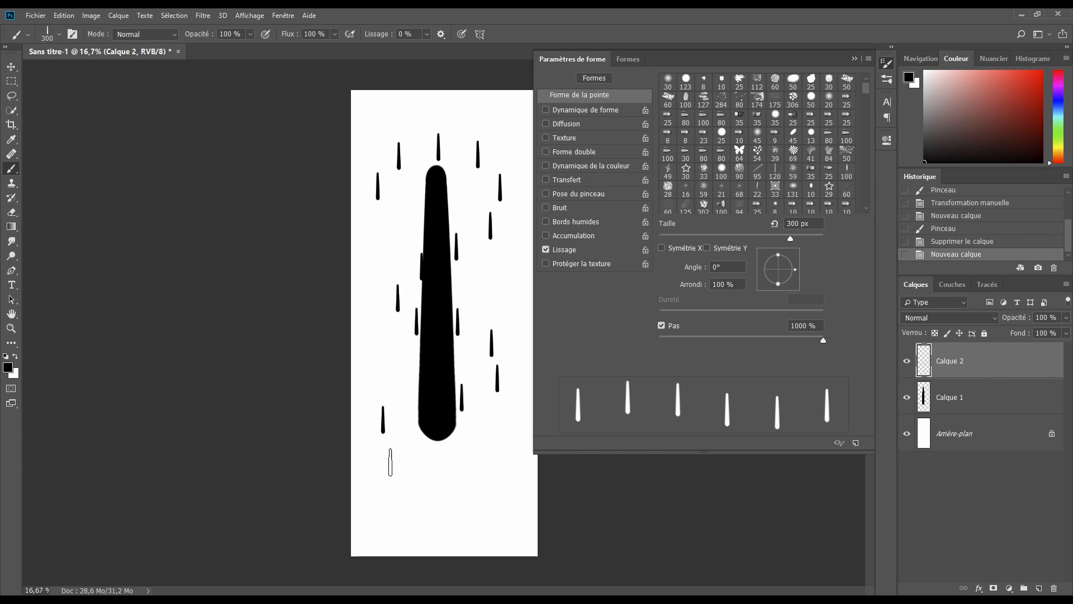
{"action": "left_click", "coordinate": [462, 476]}
{"action": "left_click", "coordinate": [499, 484]}
{"action": "left_click", "coordinate": [476, 512]}
{"action": "left_click", "coordinate": [452, 433]}
{"action": "left_click", "coordinate": [459, 435]}
{"action": "left_click", "coordinate": [495, 416]}
{"action": "left_click", "coordinate": [488, 376]}
{"action": "left_click", "coordinate": [409, 357]}
{"action": "left_click", "coordinate": [384, 334]}
{"action": "left_click", "coordinate": [402, 300]}
{"action": "left_click", "coordinate": [487, 232]}
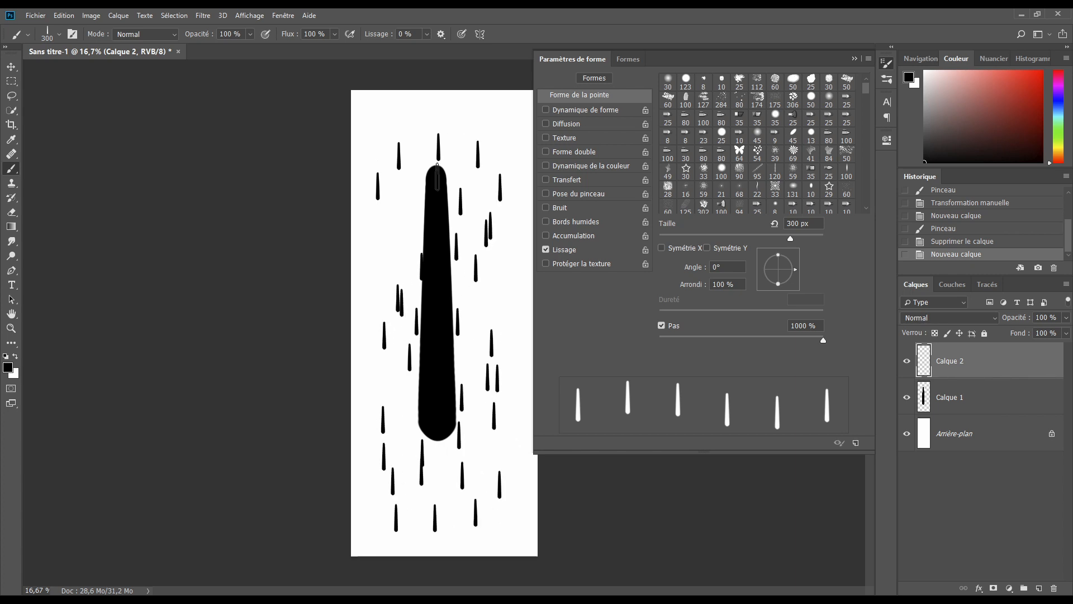
{"action": "left_click", "coordinate": [455, 145]}
{"action": "left_click", "coordinate": [401, 187]}
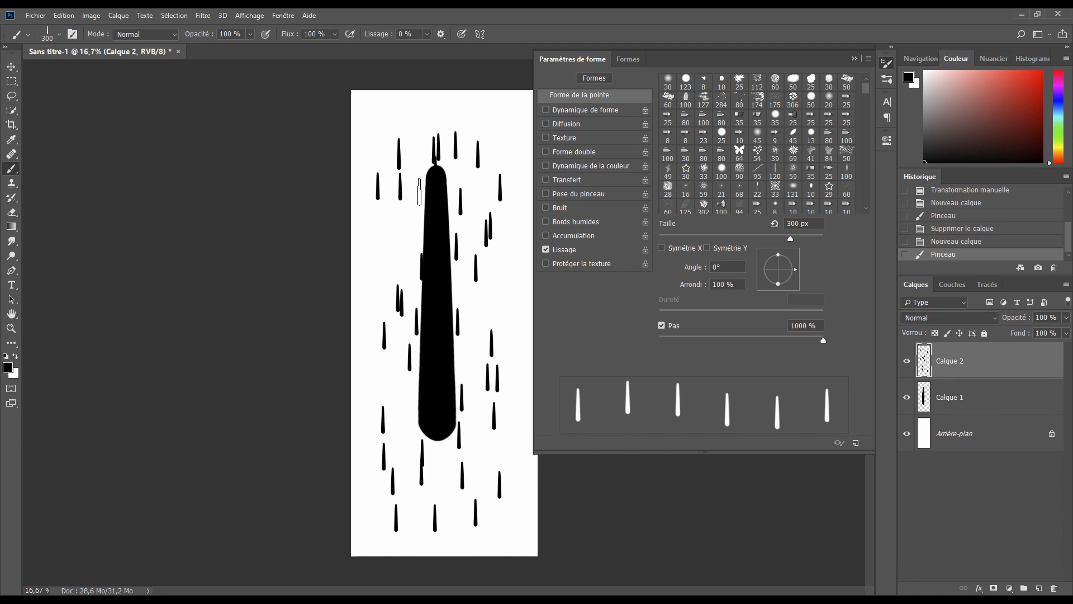
{"action": "left_click", "coordinate": [936, 244]}
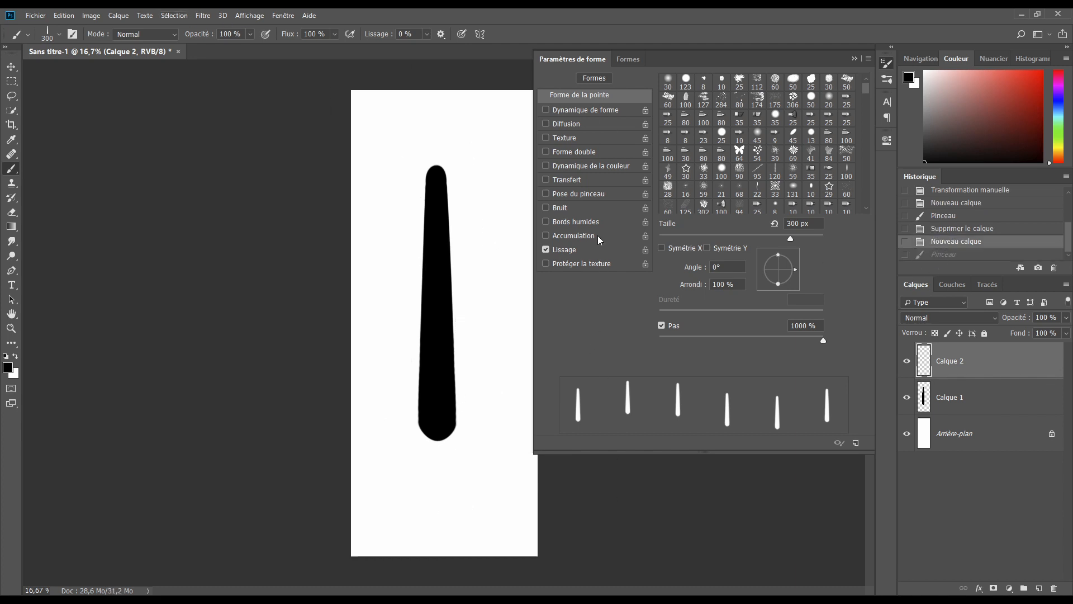
Step: Enable Dynamique de forme with 100 % size variation, and Diffusion at 1000 % with a Nombre of 2
{"action": "left_click", "coordinate": [576, 111]}
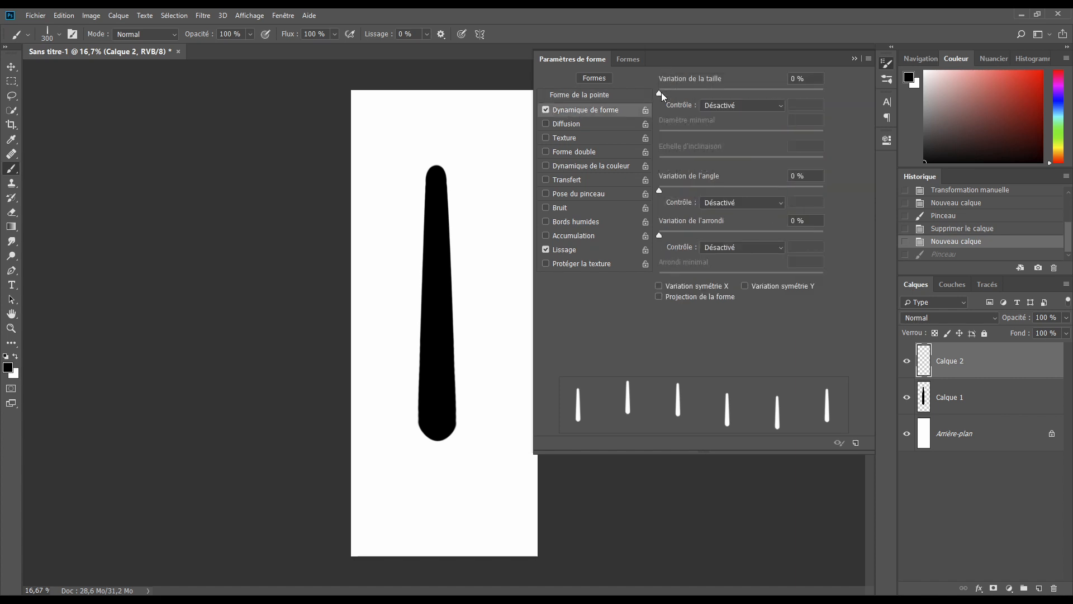
{"action": "left_click_drag", "start_coordinate": [659, 93], "coordinate": [834, 96]}
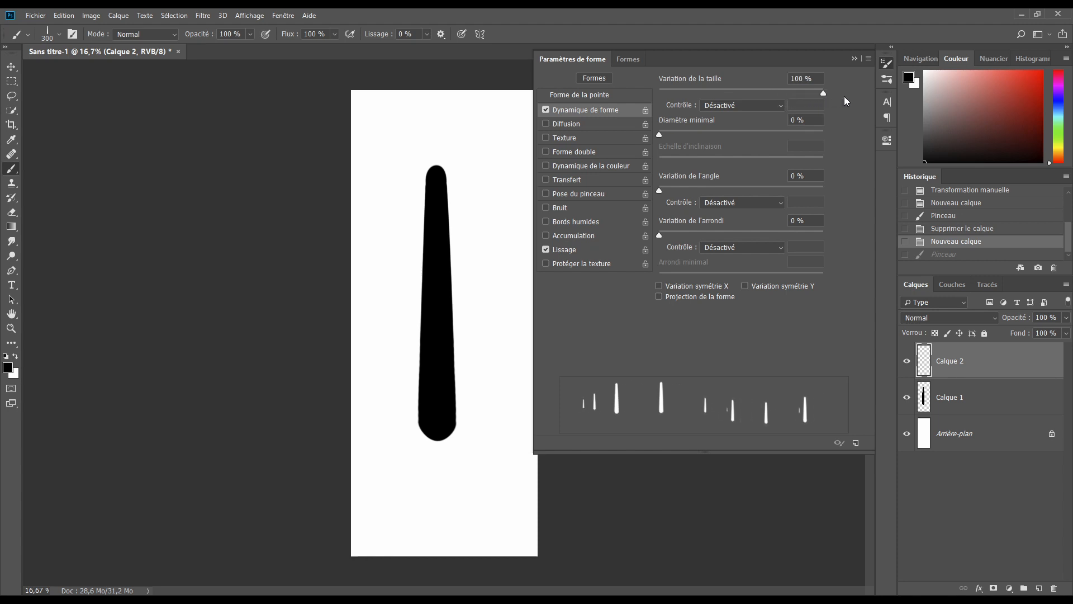
{"action": "left_click", "coordinate": [562, 125]}
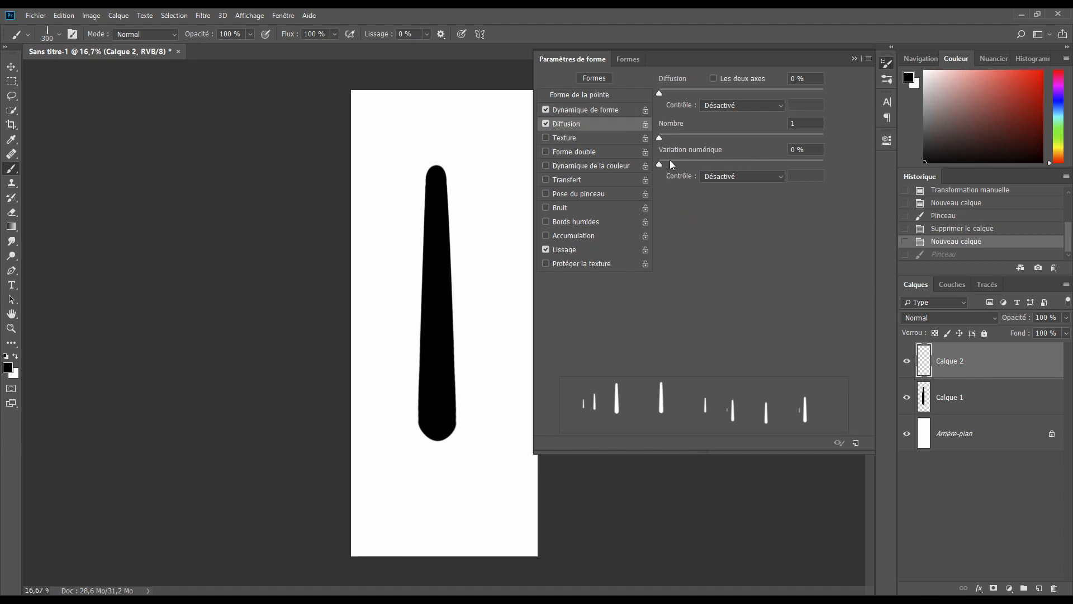
{"action": "left_click_drag", "start_coordinate": [659, 96], "coordinate": [847, 96]}
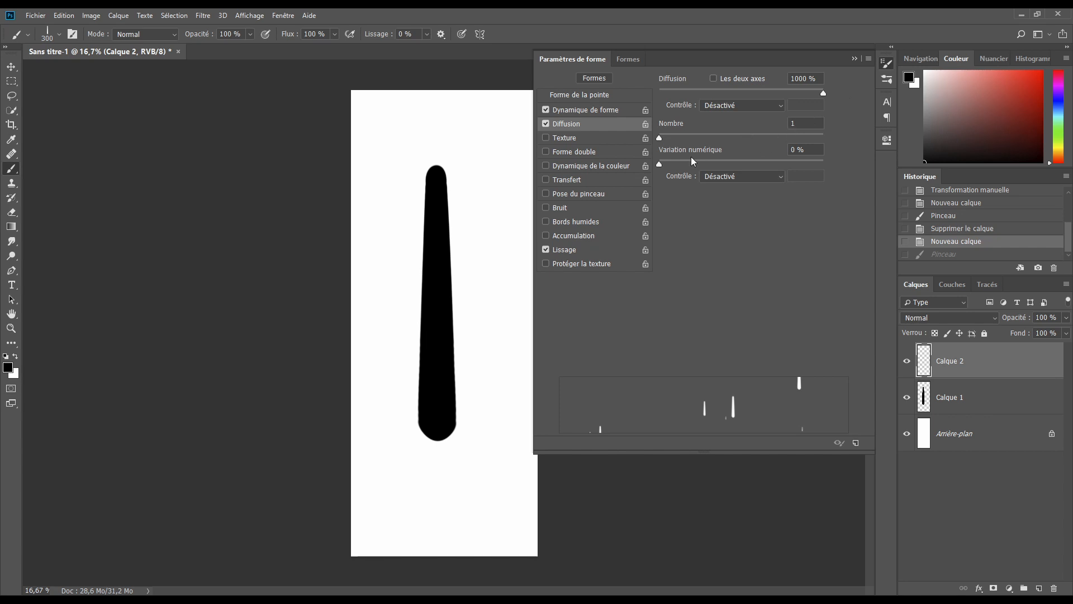
{"action": "left_click_drag", "start_coordinate": [660, 137], "coordinate": [670, 137]}
Step: Try the scattered rain brush on the empty layer above the raindrop and revert the strokes
{"action": "mouse_move", "coordinate": [372, 145]}
{"action": "left_mouse_down"}
{"action": "mouse_move", "coordinate": [467, 135]}
{"action": "mouse_move", "coordinate": [480, 150]}
{"action": "mouse_move", "coordinate": [467, 180]}
{"action": "mouse_move", "coordinate": [407, 199]}
{"action": "mouse_move", "coordinate": [381, 233]}
{"action": "mouse_move", "coordinate": [406, 259]}
{"action": "mouse_move", "coordinate": [465, 270]}
{"action": "mouse_move", "coordinate": [488, 300]}
{"action": "mouse_move", "coordinate": [379, 376]}
{"action": "mouse_move", "coordinate": [392, 429]}
{"action": "mouse_move", "coordinate": [447, 444]}
{"action": "mouse_move", "coordinate": [472, 459]}
{"action": "mouse_move", "coordinate": [464, 467]}
{"action": "mouse_move", "coordinate": [409, 438]}
{"action": "mouse_move", "coordinate": [498, 352]}
{"action": "mouse_move", "coordinate": [406, 276]}
{"action": "left_mouse_up"}
{"action": "mouse_move", "coordinate": [423, 193]}
{"action": "left_mouse_down"}
{"action": "mouse_move", "coordinate": [408, 224]}
{"action": "mouse_move", "coordinate": [391, 363]}
{"action": "mouse_move", "coordinate": [425, 391]}
{"action": "left_mouse_up"}
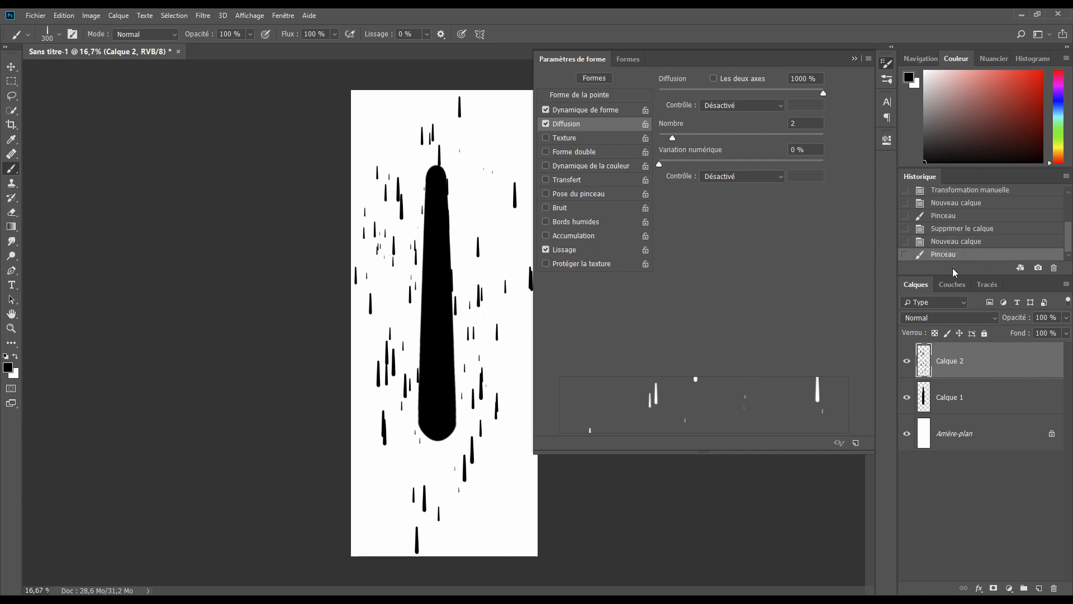
{"action": "left_click", "coordinate": [954, 242]}
Step: Compare test strokes with Diffusion at 0 % and again at 1000 %, reverting to the empty layer after each
{"action": "left_click_drag", "start_coordinate": [823, 93], "coordinate": [634, 92]}
{"action": "mouse_move", "coordinate": [382, 135]}
{"action": "left_mouse_down"}
{"action": "mouse_move", "coordinate": [462, 141]}
{"action": "mouse_move", "coordinate": [391, 179]}
{"action": "mouse_move", "coordinate": [500, 177]}
{"action": "mouse_move", "coordinate": [408, 257]}
{"action": "mouse_move", "coordinate": [492, 296]}
{"action": "mouse_move", "coordinate": [437, 380]}
{"action": "mouse_move", "coordinate": [487, 457]}
{"action": "mouse_move", "coordinate": [445, 484]}
{"action": "left_mouse_up"}
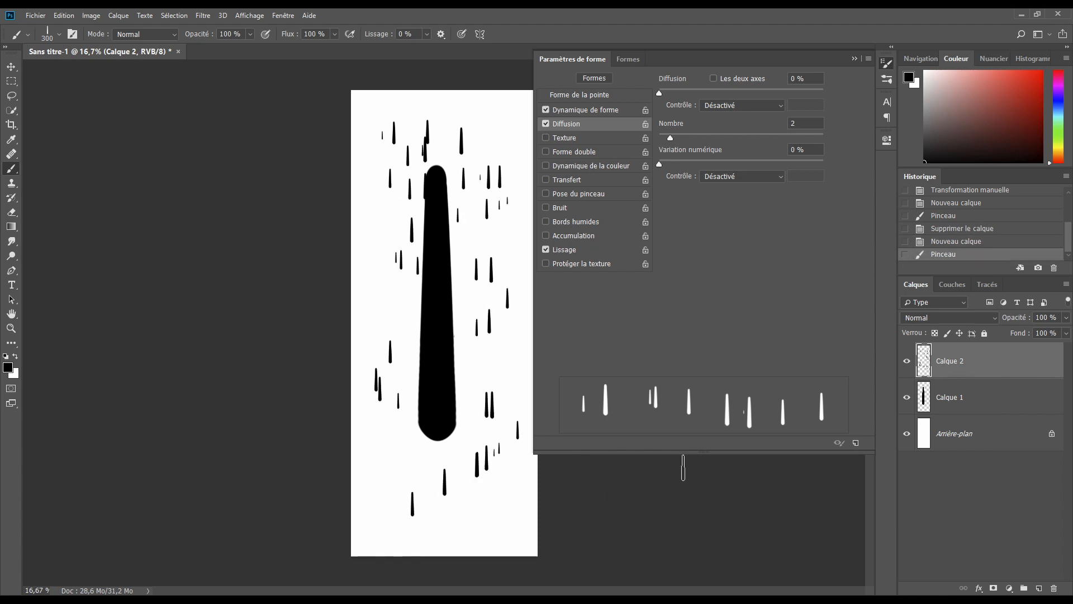
{"action": "left_click", "coordinate": [956, 242]}
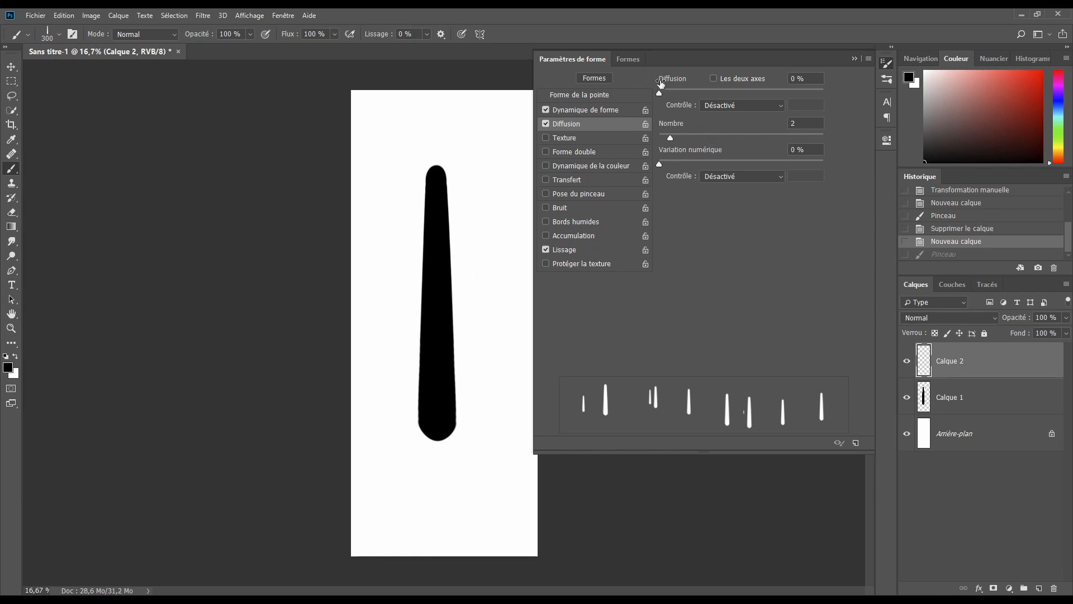
{"action": "left_click_drag", "start_coordinate": [659, 92], "coordinate": [852, 86]}
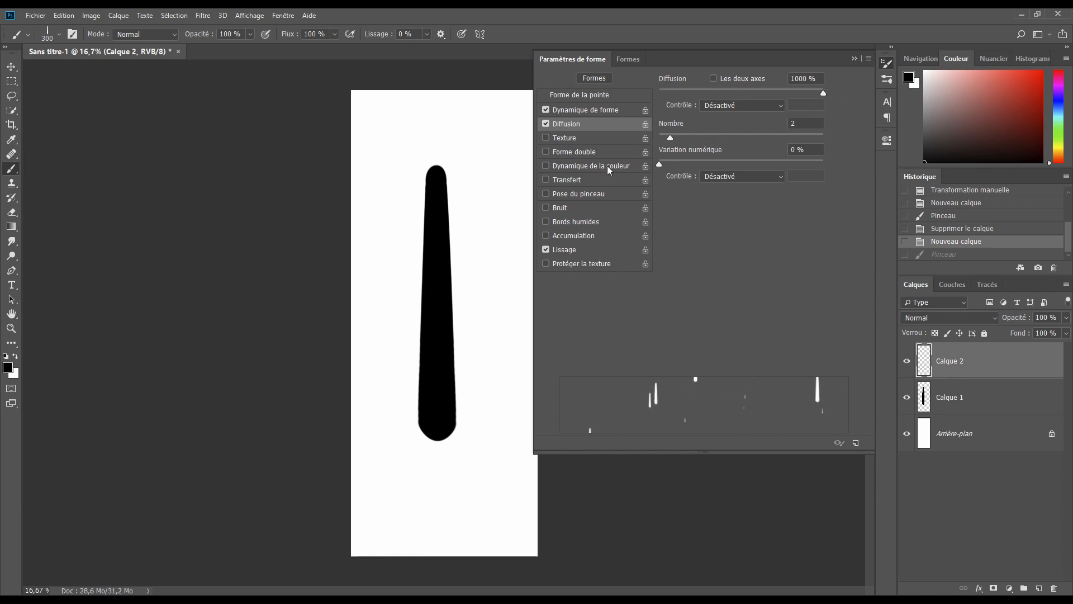
{"action": "mouse_move", "coordinate": [389, 133]}
{"action": "left_mouse_down"}
{"action": "mouse_move", "coordinate": [402, 143]}
{"action": "mouse_move", "coordinate": [402, 294]}
{"action": "mouse_move", "coordinate": [444, 317]}
{"action": "mouse_move", "coordinate": [470, 206]}
{"action": "mouse_move", "coordinate": [416, 336]}
{"action": "mouse_move", "coordinate": [450, 481]}
{"action": "mouse_move", "coordinate": [476, 346]}
{"action": "mouse_move", "coordinate": [461, 211]}
{"action": "mouse_move", "coordinate": [390, 294]}
{"action": "mouse_move", "coordinate": [530, 231]}
{"action": "left_mouse_up"}
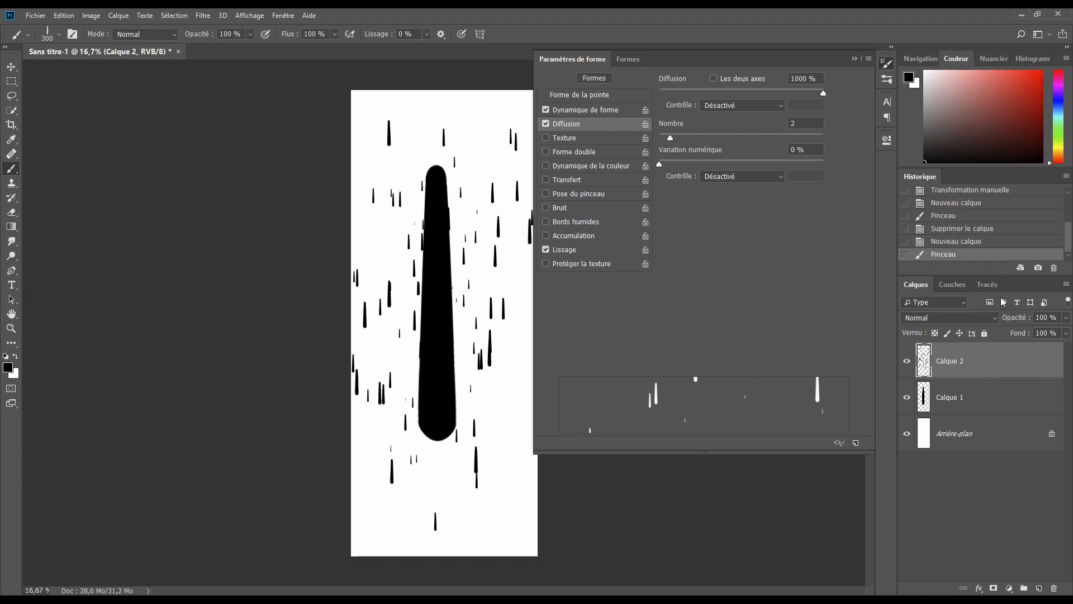
{"action": "left_click", "coordinate": [947, 245]}
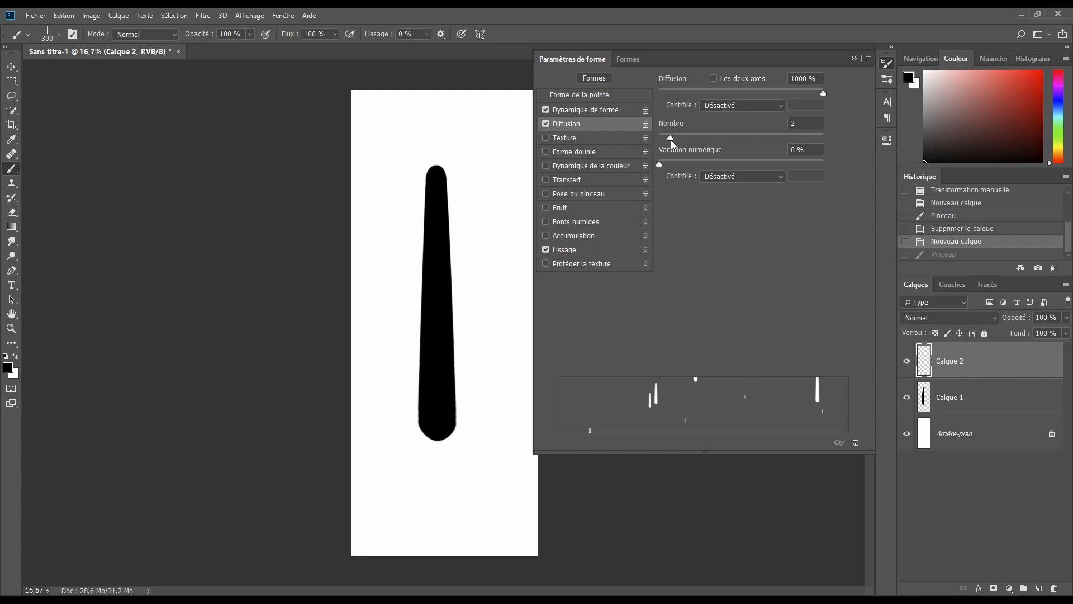
Step: Enable Transfert for the rain brush with 15 % opacity variation and 25 % flow variation
{"action": "mouse_move", "coordinate": [671, 139]}
{"action": "left_mouse_down"}
{"action": "mouse_move", "coordinate": [767, 141]}
{"action": "mouse_move", "coordinate": [651, 140]}
{"action": "mouse_move", "coordinate": [668, 141]}
{"action": "left_mouse_up"}
{"action": "left_click", "coordinate": [558, 176]}
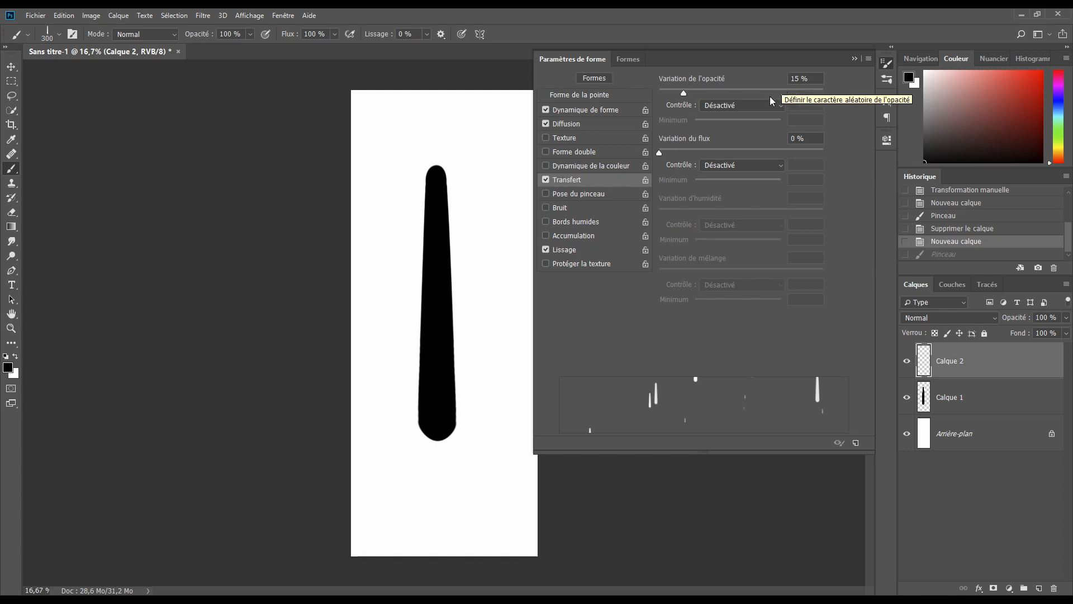
{"action": "left_click_drag", "start_coordinate": [668, 156], "coordinate": [680, 156]}
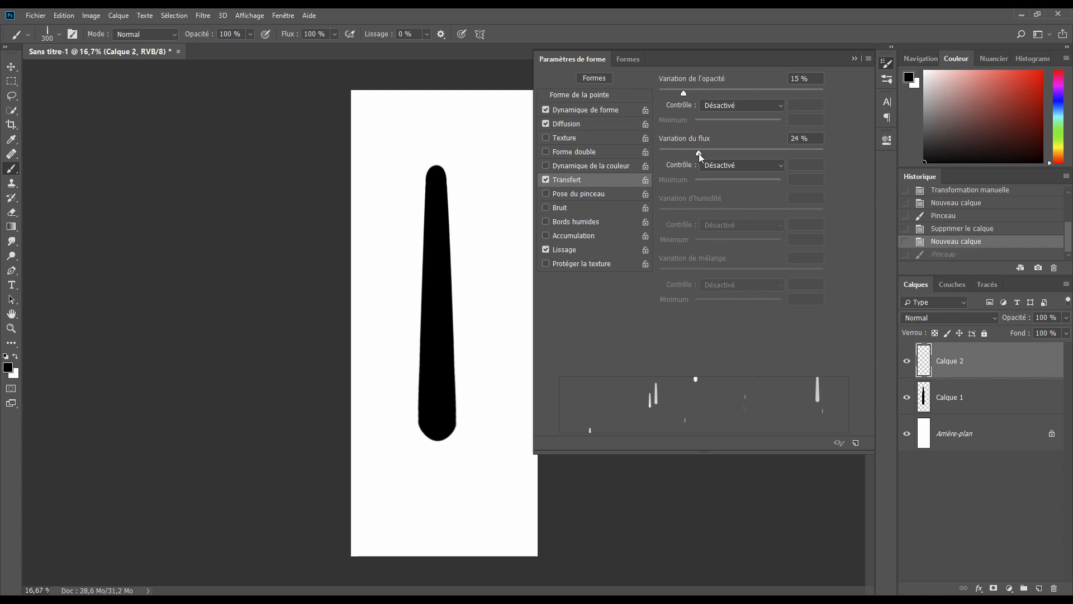
{"action": "left_click_drag", "start_coordinate": [817, 139], "coordinate": [741, 140]}
{"action": "type", "text": "25"}
Step: Save the configured brush as a new preset named Pluie 2 and delete the empty test layer
{"action": "left_click", "coordinate": [856, 443]}
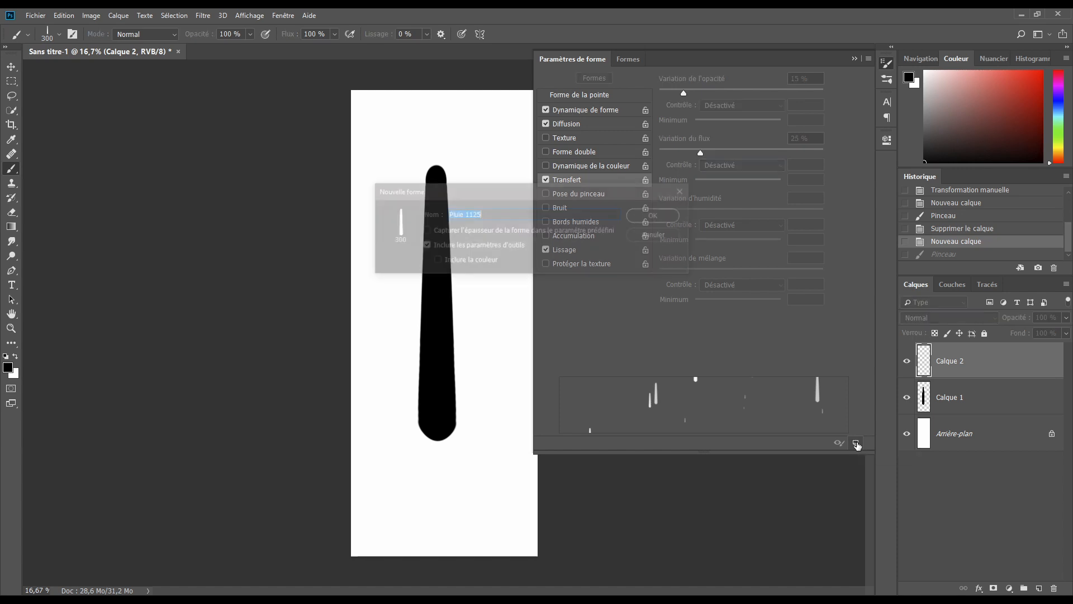
{"action": "left_click", "coordinate": [502, 214]}
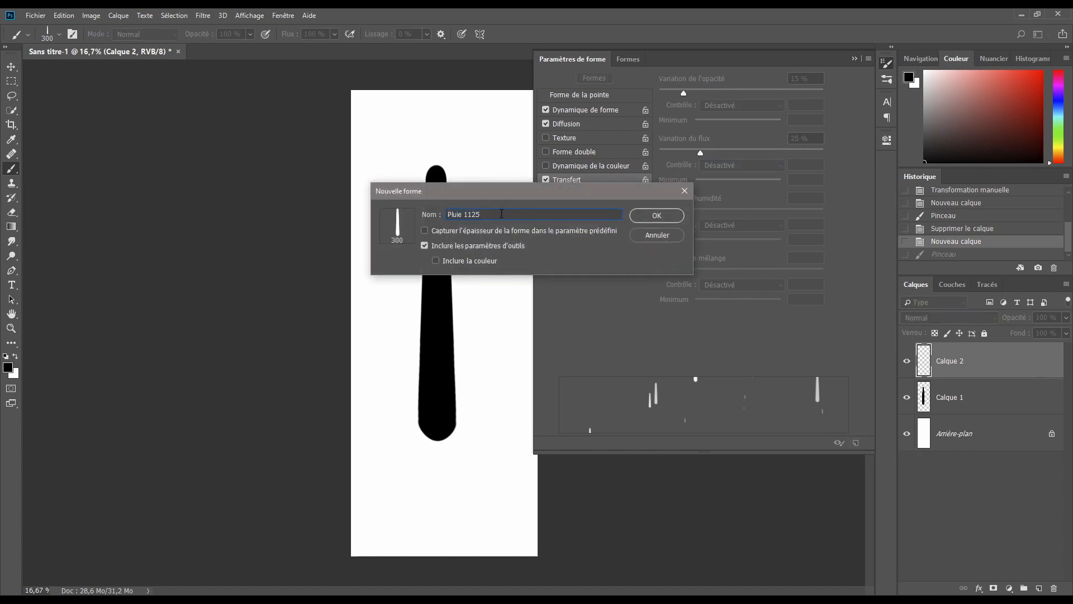
{"action": "key", "text": "BackSpace"}
{"action": "key", "text": "BackSpace"}
{"action": "key", "text": "BackSpace"}
{"action": "key", "text": "BackSpace"}
{"action": "key", "text": "BackSpace"}
{"action": "type", "text": "2"}
{"action": "left_click", "coordinate": [658, 216]}
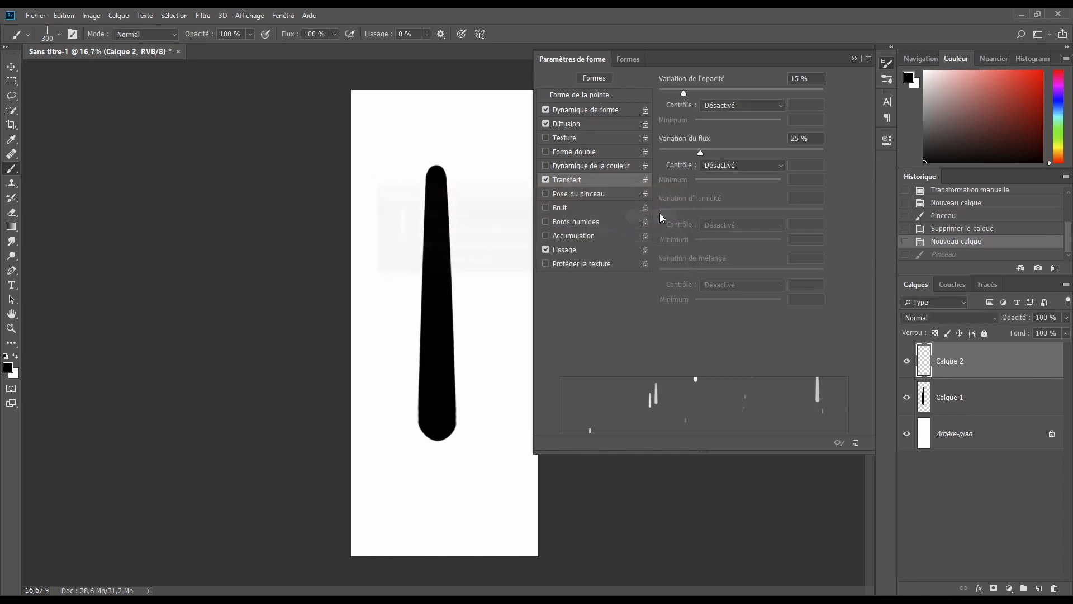
{"action": "key", "text": "Delete"}
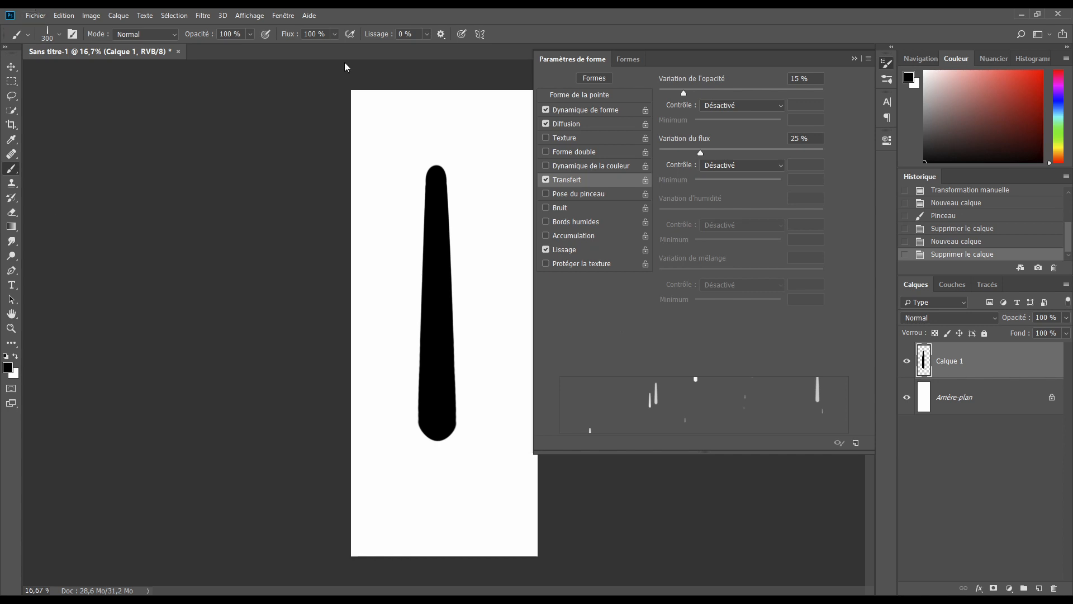
{"action": "left_click", "coordinate": [42, 18]}
{"action": "left_click", "coordinate": [45, 28]}
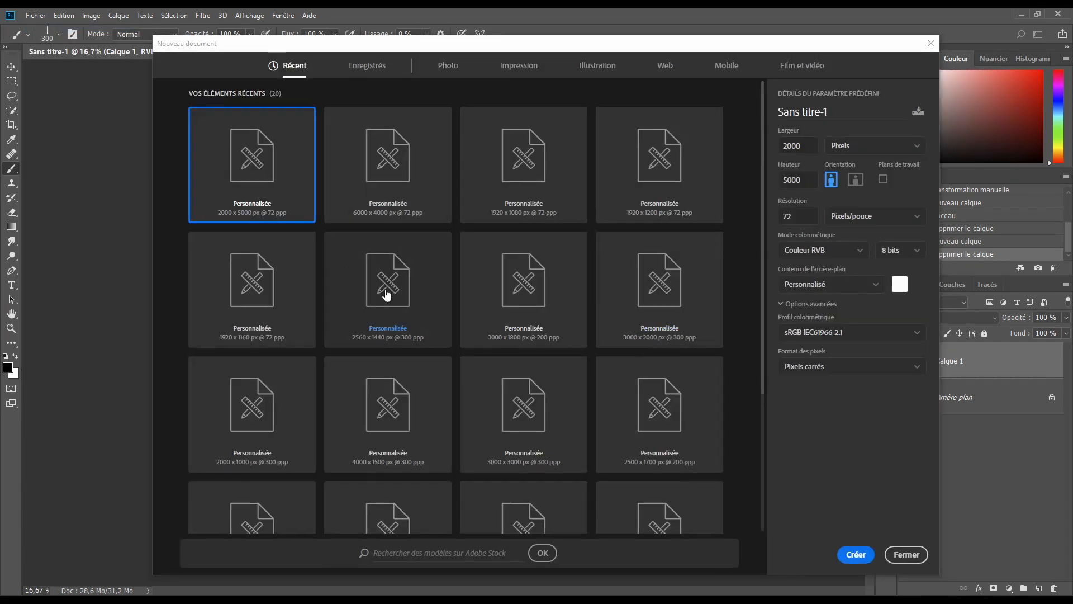
{"action": "left_click", "coordinate": [906, 554]}
Step: Open the photo exemple.jpg and collapse the brush settings to clear the view of the image
{"action": "left_click", "coordinate": [36, 16]}
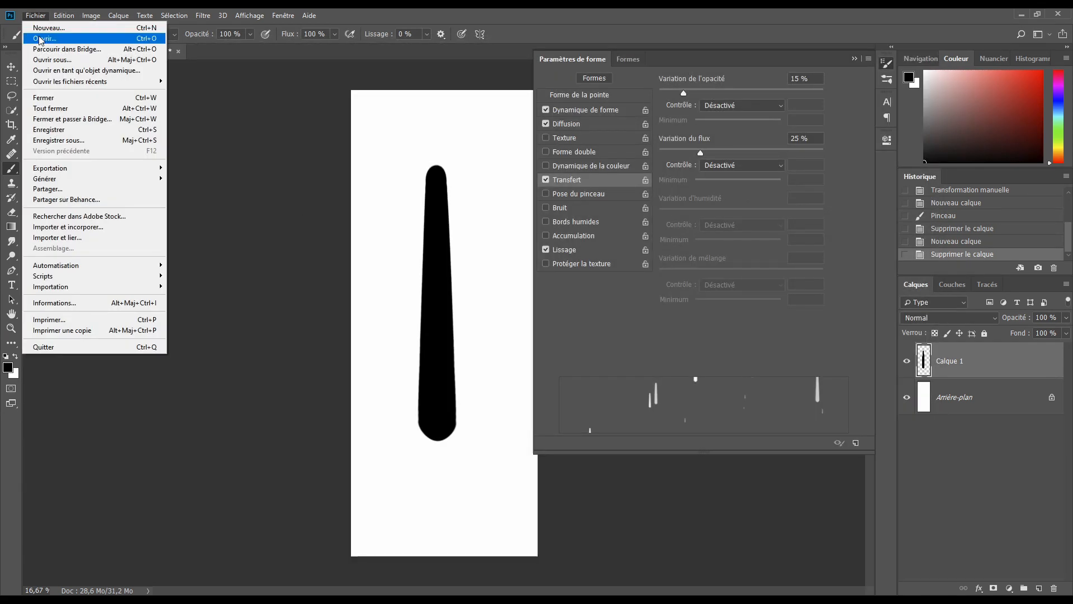
{"action": "left_click", "coordinate": [44, 38]}
{"action": "double_click", "coordinate": [225, 86]}
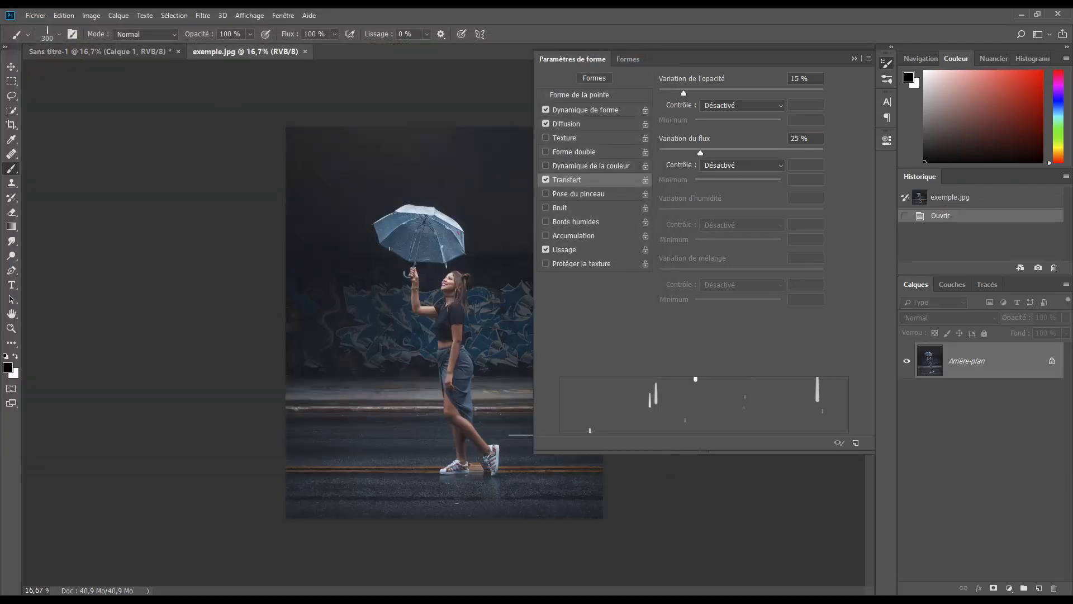
{"action": "left_click", "coordinate": [854, 59]}
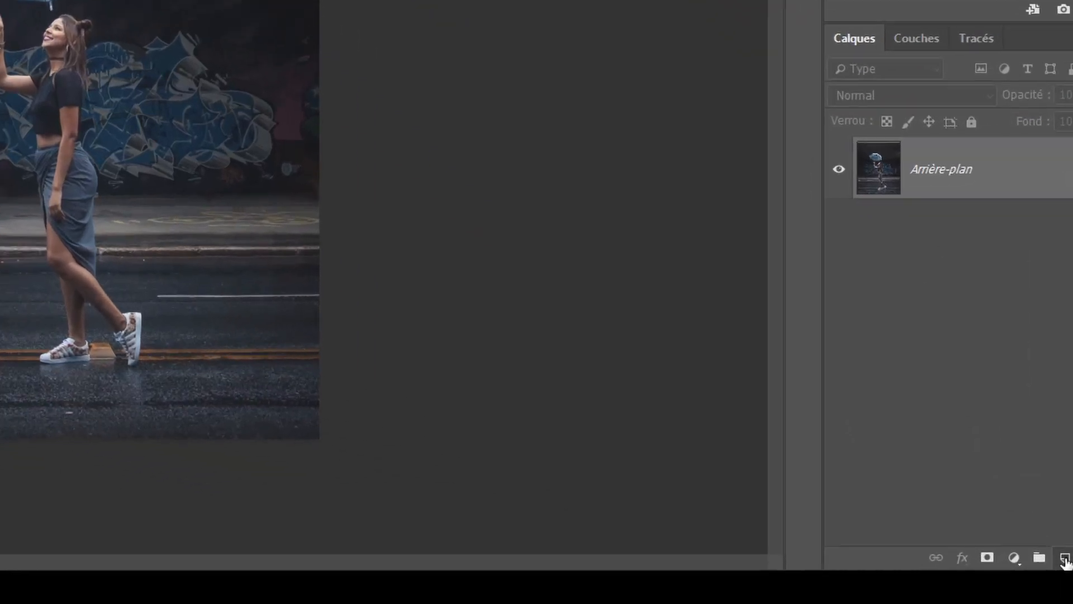
Step: Add a new layer above the photo and name it pluie fine
{"action": "left_click", "coordinate": [1039, 588]}
{"action": "double_click", "coordinate": [934, 147]}
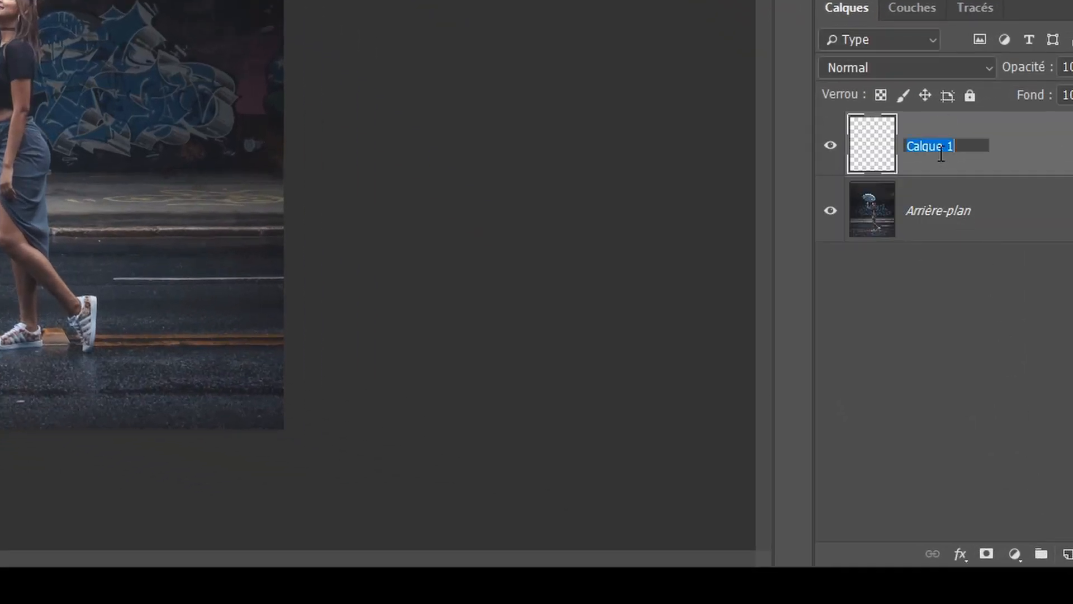
{"action": "type", "text": "pluie fine"}
{"action": "key", "text": "Return"}
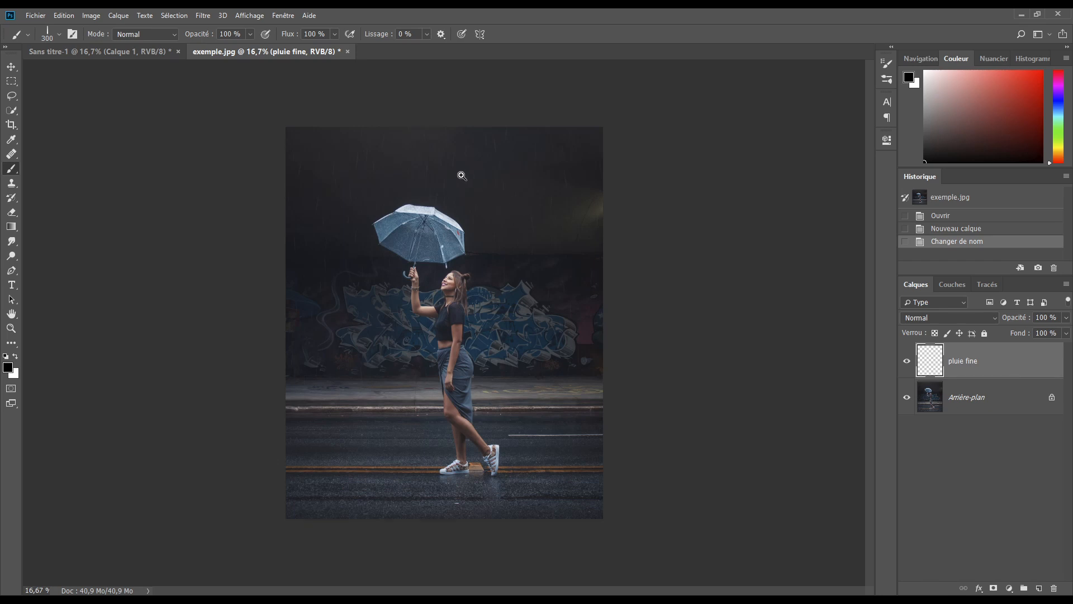
Step: Sample the dark wall colour beside the woman and adjust the foreground colour to #272b33
{"action": "left_click", "coordinate": [486, 197], "text": "ctrl"}
{"action": "left_click", "coordinate": [497, 229], "text": "ctrl"}
{"action": "left_click", "coordinate": [564, 228], "text": "ctrl"}
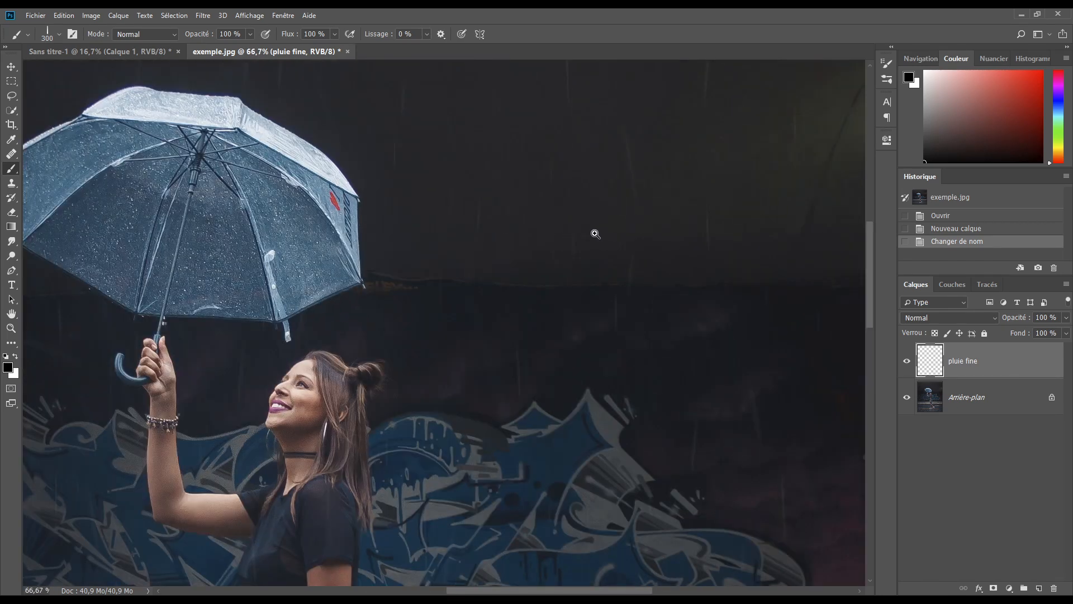
{"action": "left_click", "coordinate": [592, 234], "text": "ctrl"}
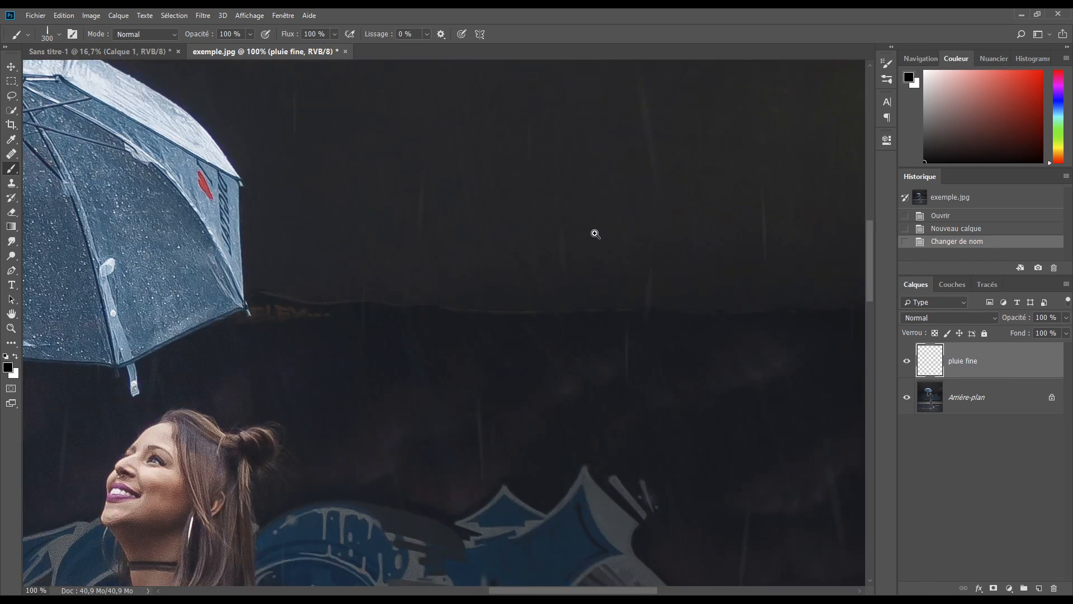
{"action": "left_click", "coordinate": [485, 431], "text": "alt"}
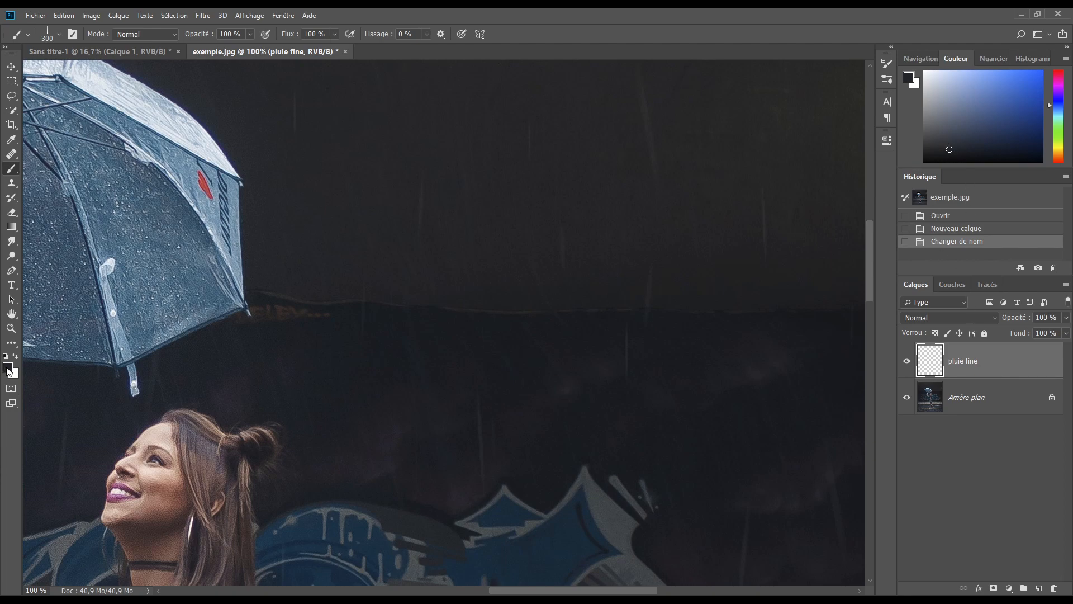
{"action": "left_click", "coordinate": [8, 369]}
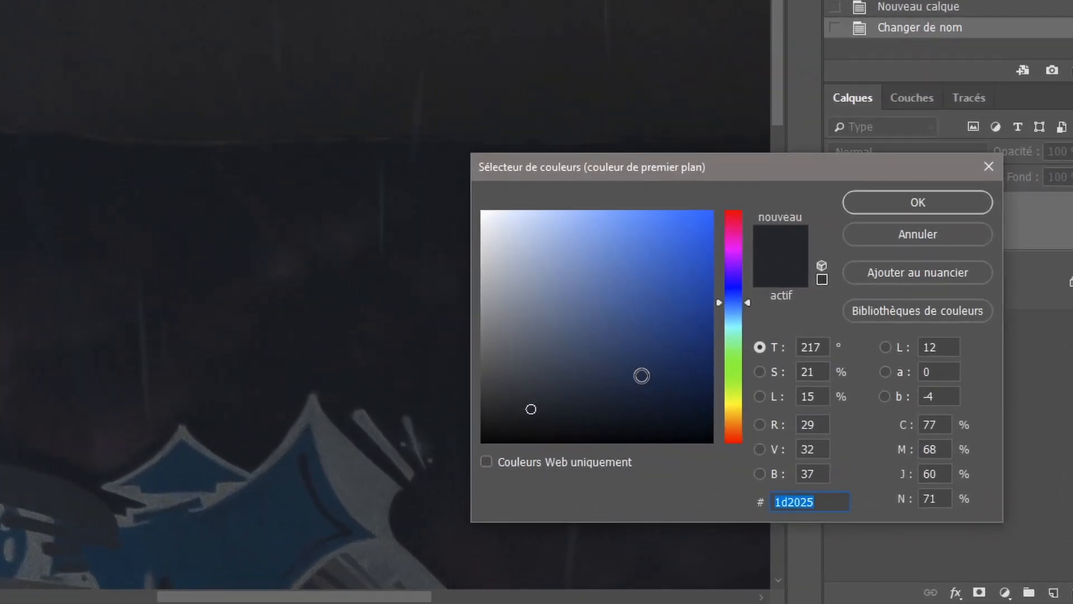
{"action": "type", "text": "27"}
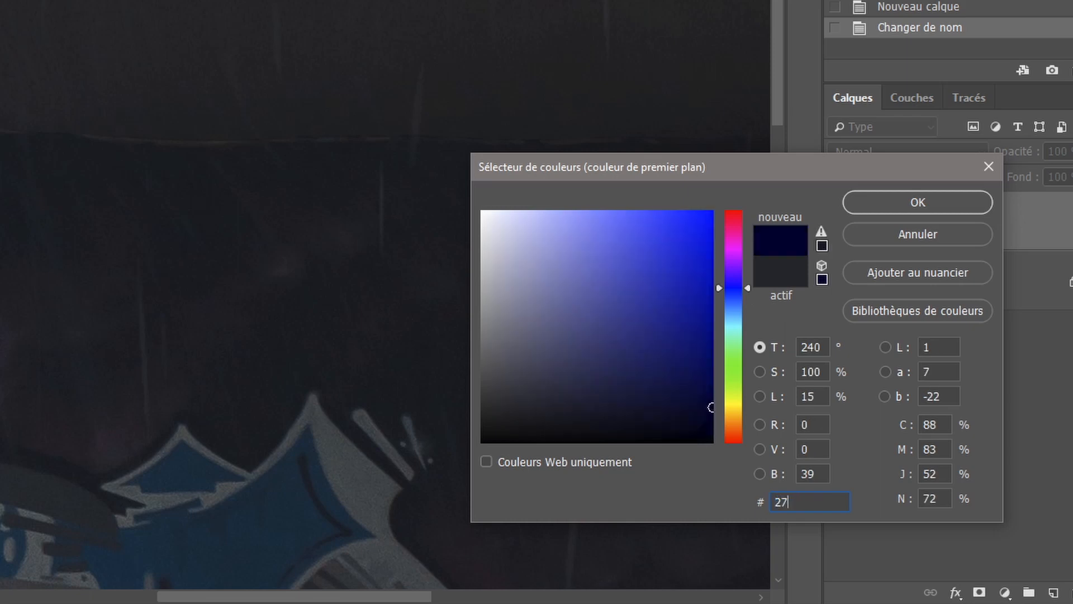
{"action": "type", "text": "2b"}
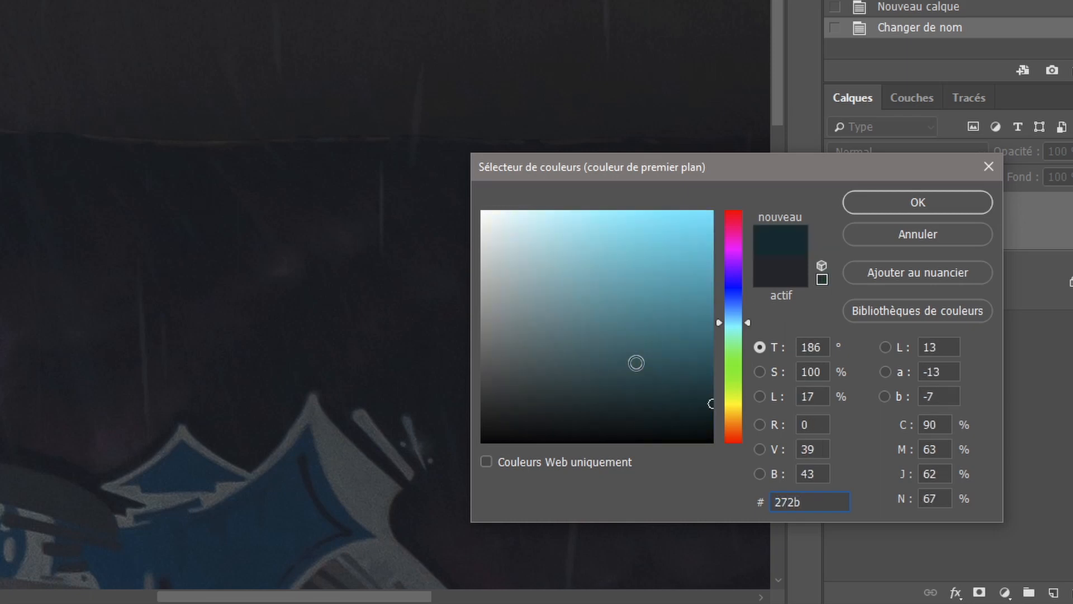
{"action": "type", "text": "33"}
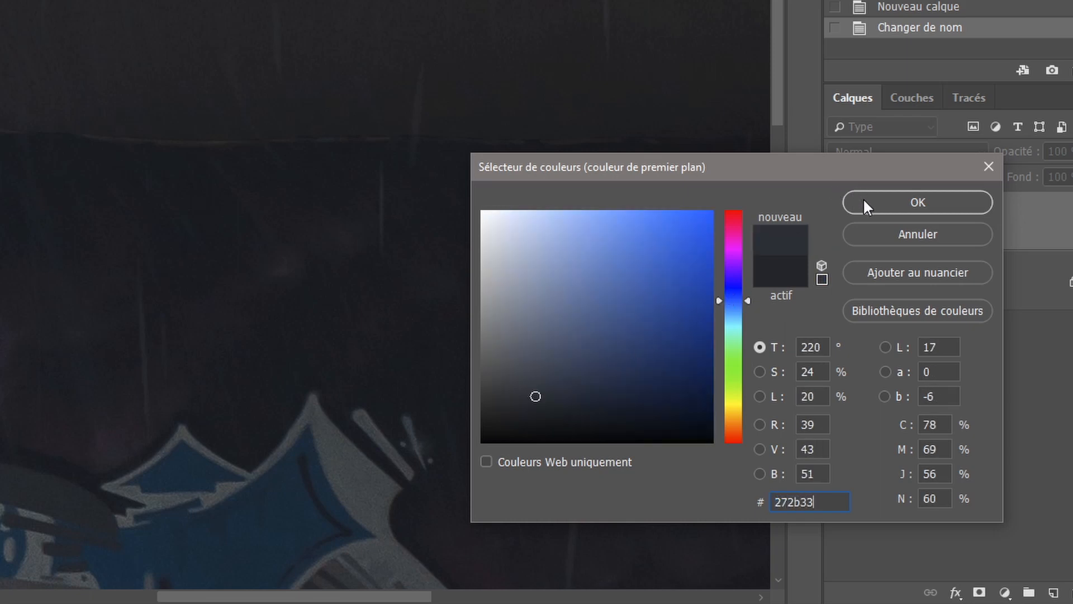
{"action": "left_click", "coordinate": [864, 202]}
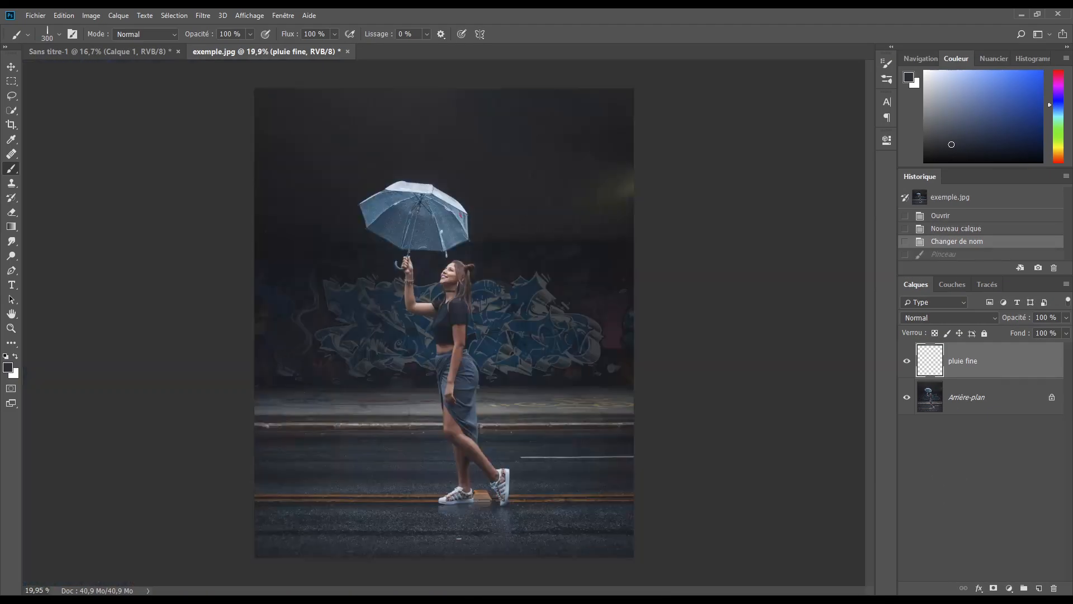
Step: Set the Pluie 2 brush size to 100 px for painting on the pluie fine layer
{"action": "left_click", "coordinate": [60, 35]}
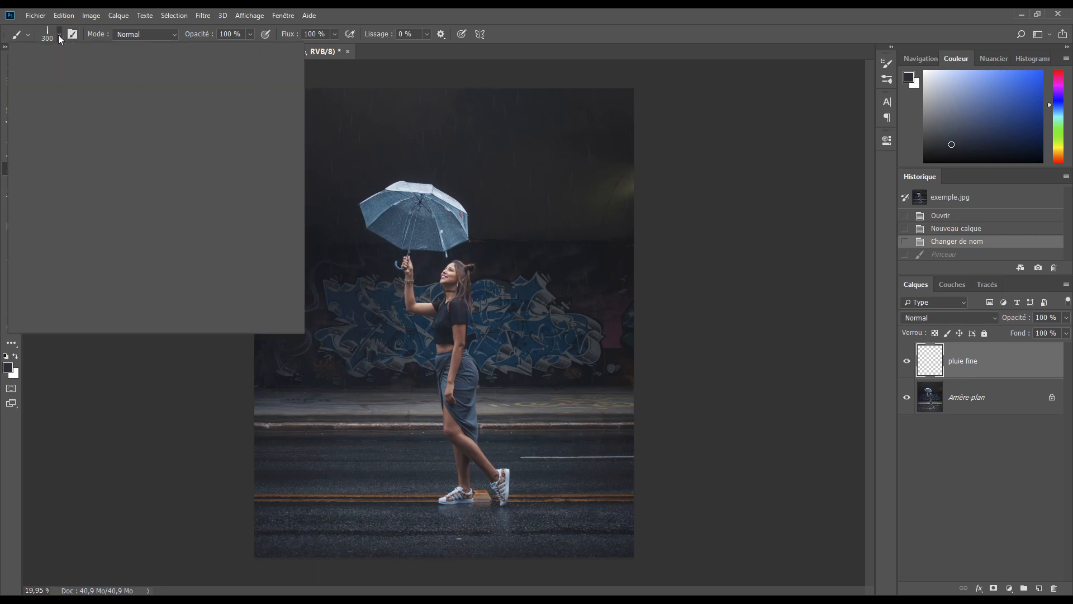
{"action": "left_click", "coordinate": [144, 54]}
{"action": "type", "text": "100"}
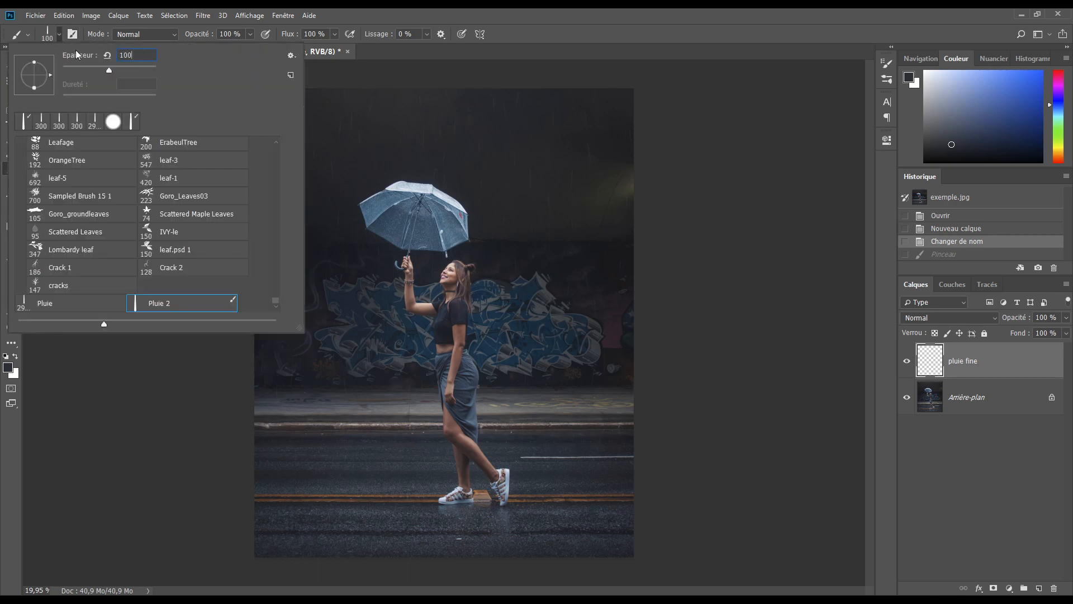
{"action": "key", "text": "Return"}
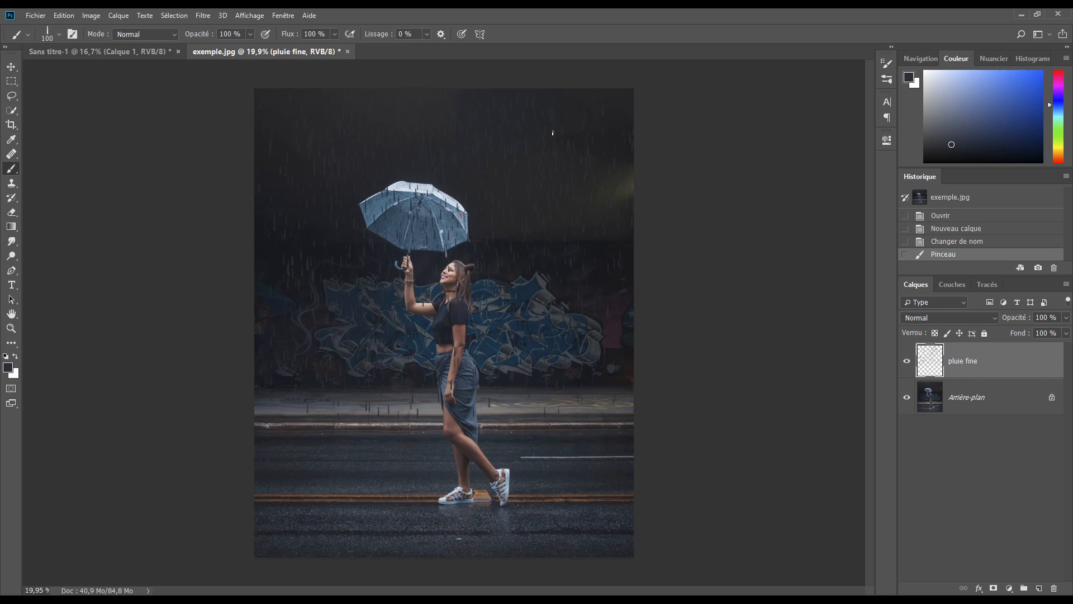
Step: Increase the Pluie 2 brush size to 150 px
{"action": "left_click", "coordinate": [60, 35]}
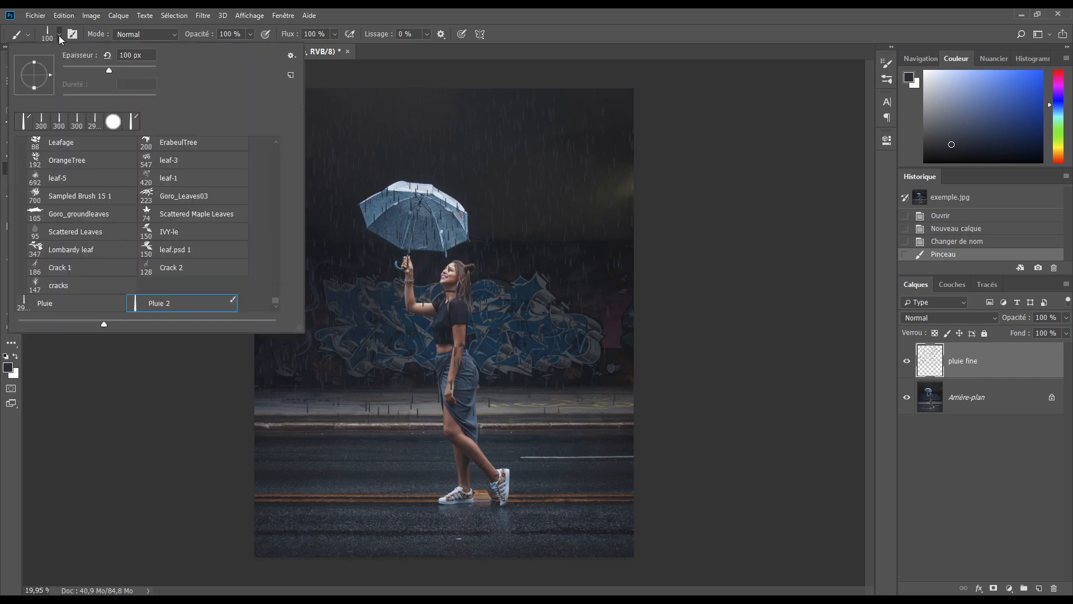
{"action": "left_click", "coordinate": [141, 54]}
{"action": "type", "text": "150"}
{"action": "key", "text": "Return"}
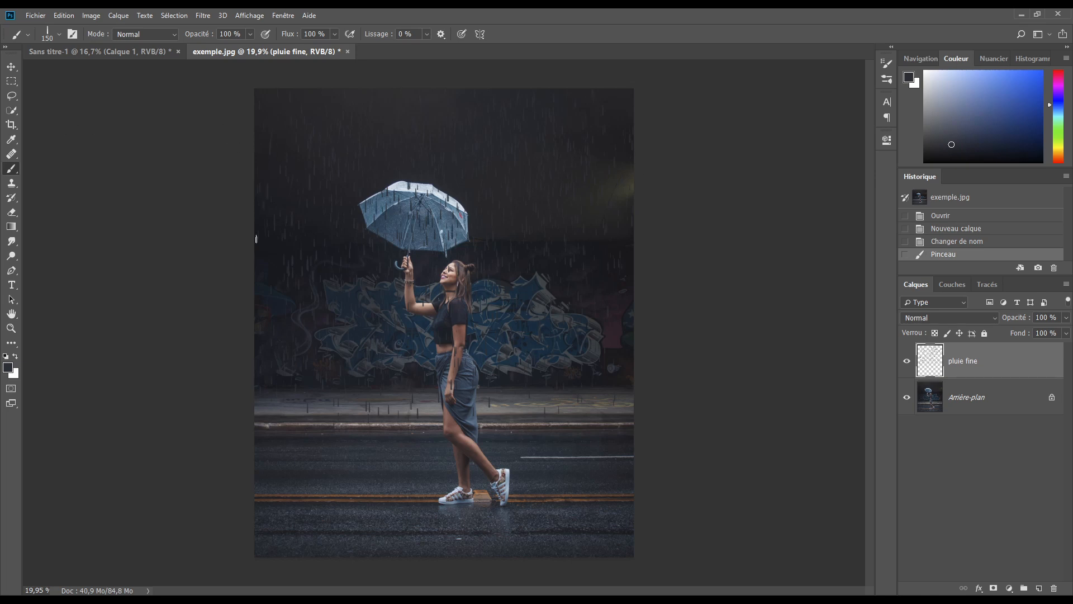
Step: Finish painting rain across the photo on the pluie fine layer and convert that layer to a smart object
{"action": "left_click", "coordinate": [629, 370]}
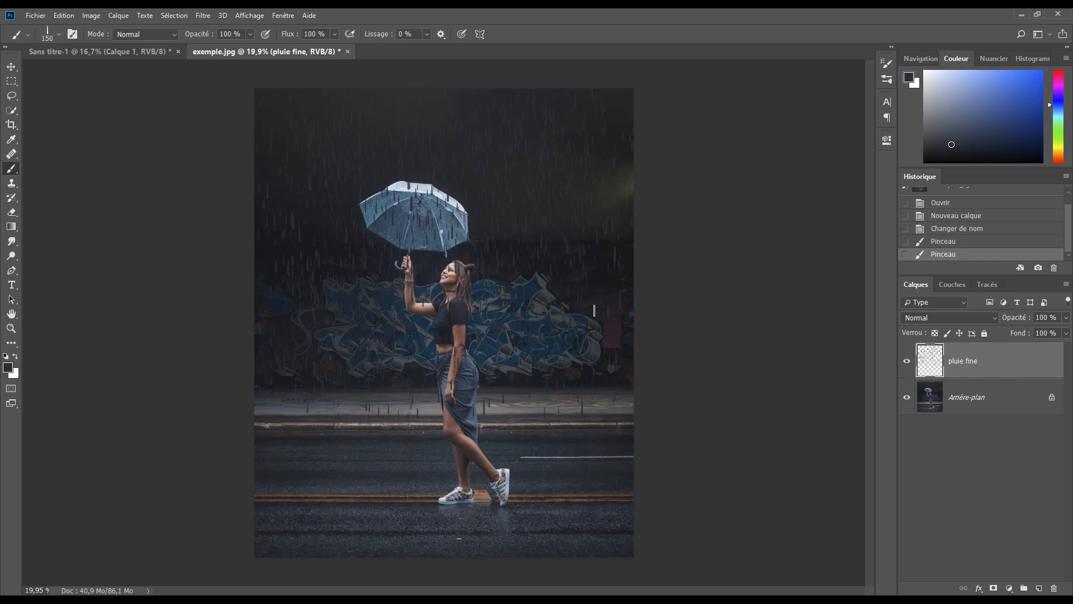
{"action": "right_click", "coordinate": [1006, 358]}
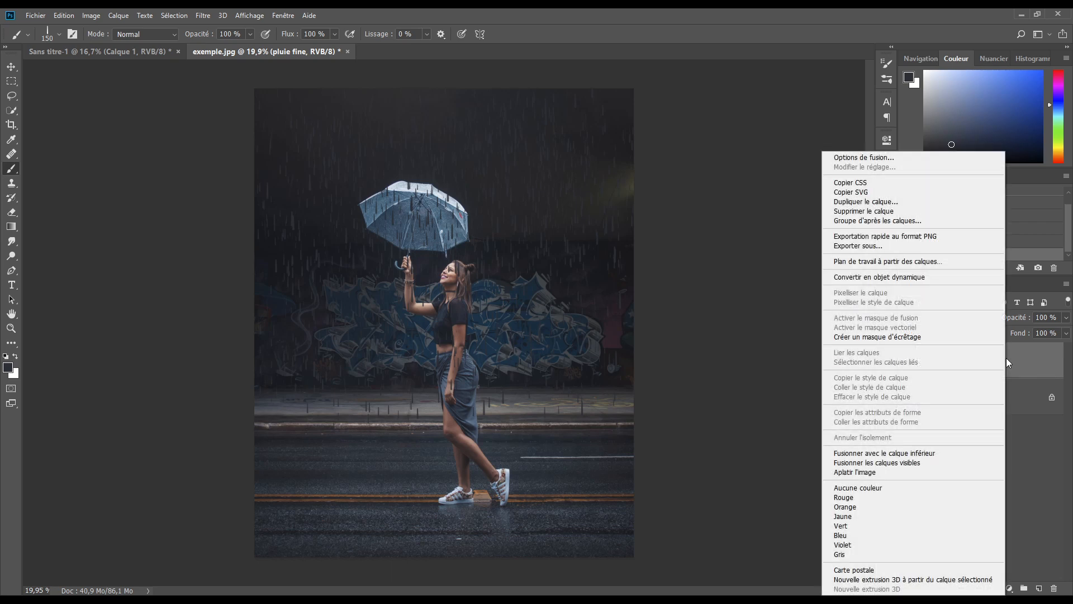
{"action": "left_click", "coordinate": [885, 279]}
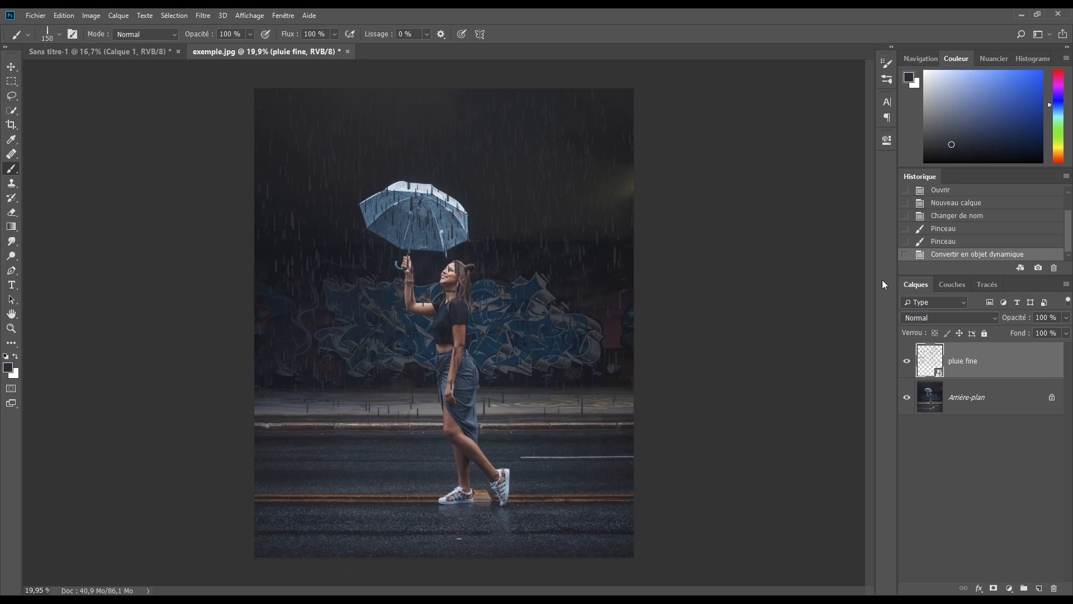
Step: Apply a directional blur with angle 90° and distance 82 pixels to the pluie fine layer, and lower its opacity to 82 %
{"action": "left_click", "coordinate": [204, 17]}
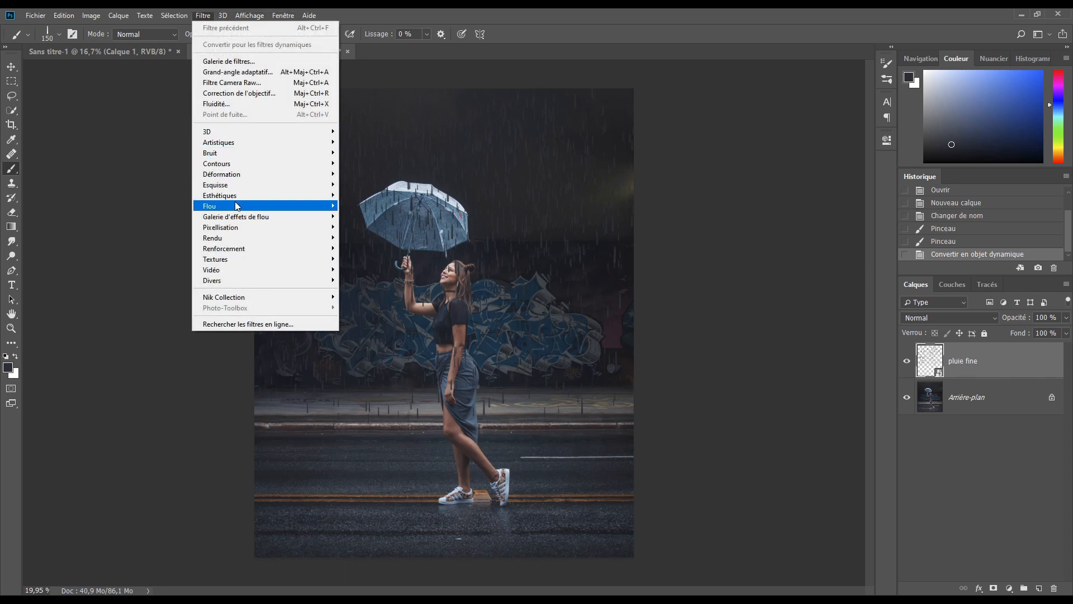
{"action": "mouse_move", "coordinate": [263, 206]}
{"action": "left_click", "coordinate": [369, 250]}
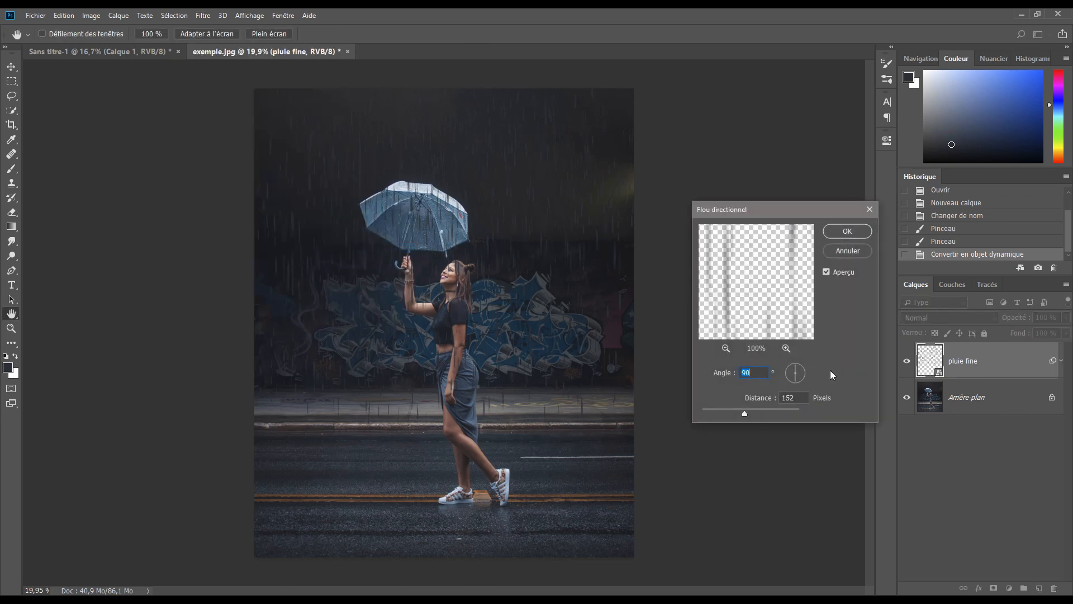
{"action": "mouse_move", "coordinate": [745, 412]}
{"action": "left_mouse_down"}
{"action": "mouse_move", "coordinate": [732, 413]}
{"action": "mouse_move", "coordinate": [756, 411]}
{"action": "mouse_move", "coordinate": [732, 411]}
{"action": "left_mouse_up"}
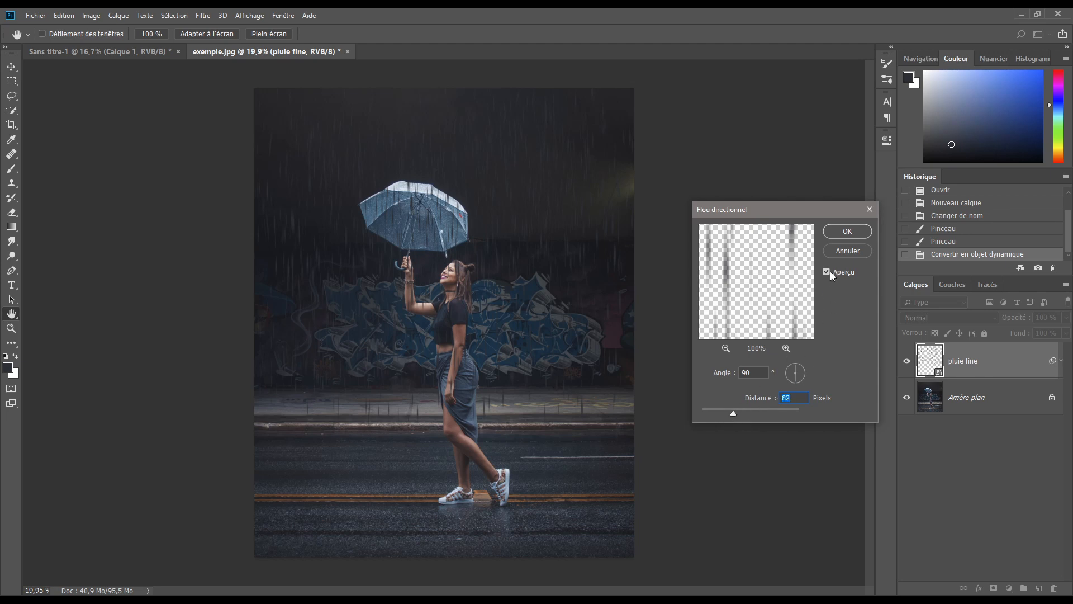
{"action": "left_click", "coordinate": [846, 233]}
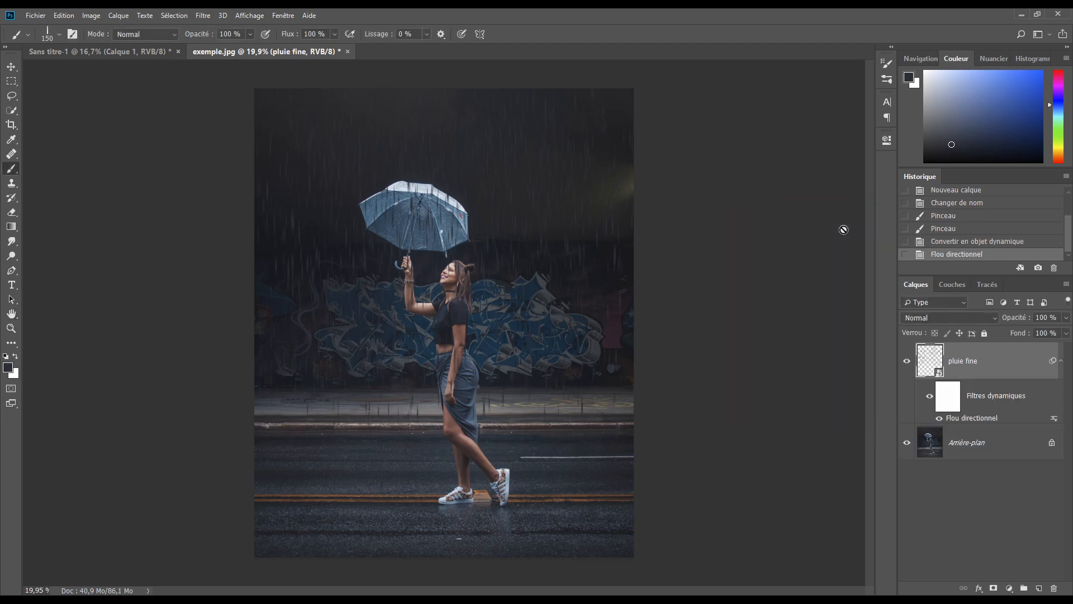
{"action": "left_click_drag", "start_coordinate": [1017, 319], "coordinate": [1007, 321]}
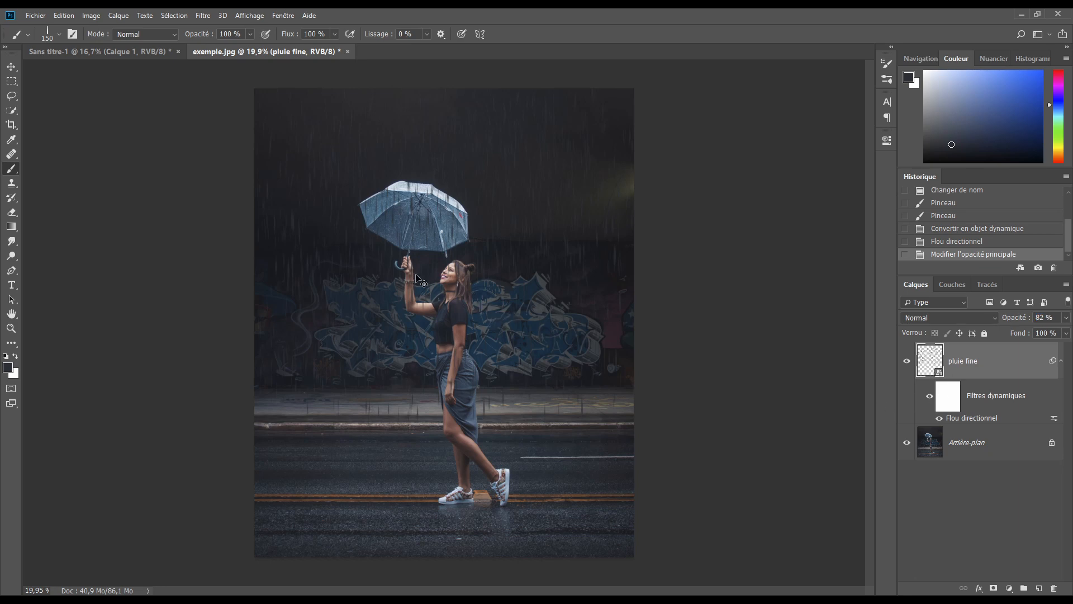
Step: Add a layer mask to the pluie fine layer
{"action": "left_click", "coordinate": [422, 271], "text": "ctrl"}
{"action": "left_click", "coordinate": [441, 250], "text": "ctrl"}
{"action": "left_click", "coordinate": [442, 251], "text": "ctrl"}
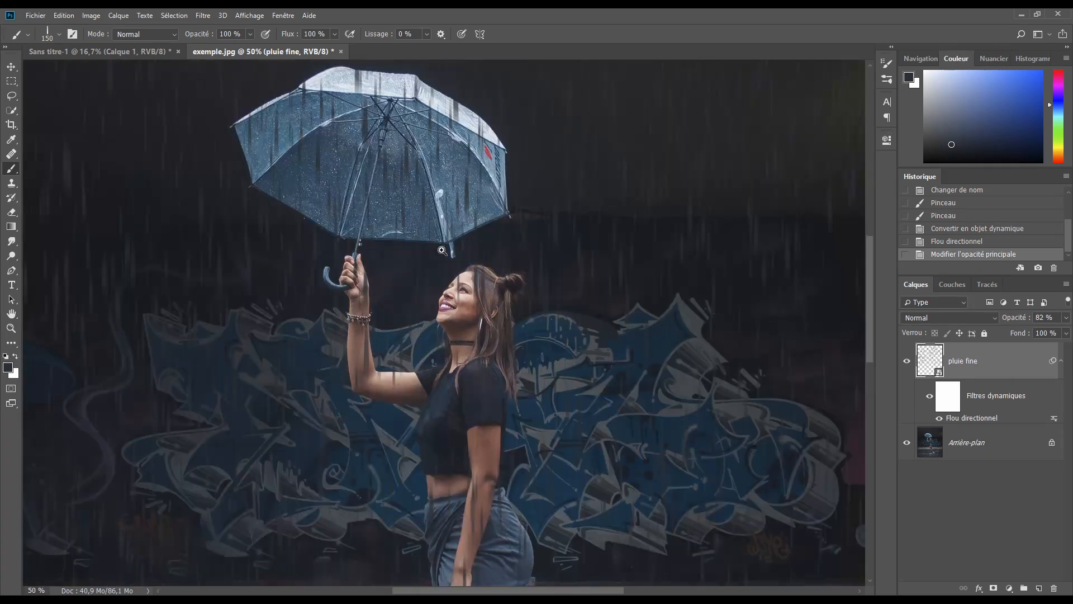
{"action": "left_click_drag", "start_coordinate": [442, 251], "coordinate": [434, 373]}
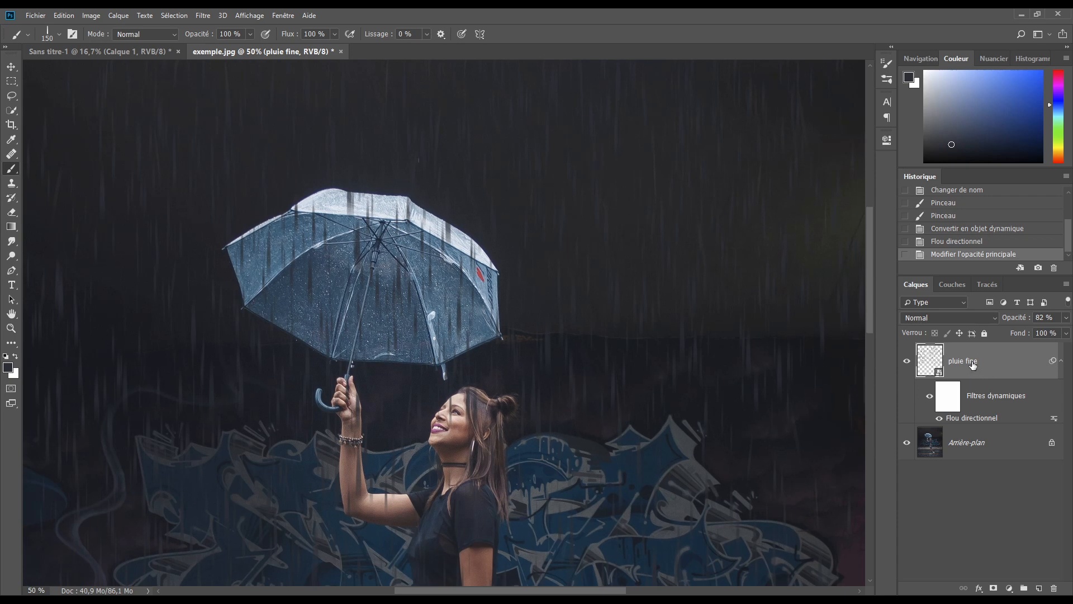
{"action": "left_click", "coordinate": [994, 588]}
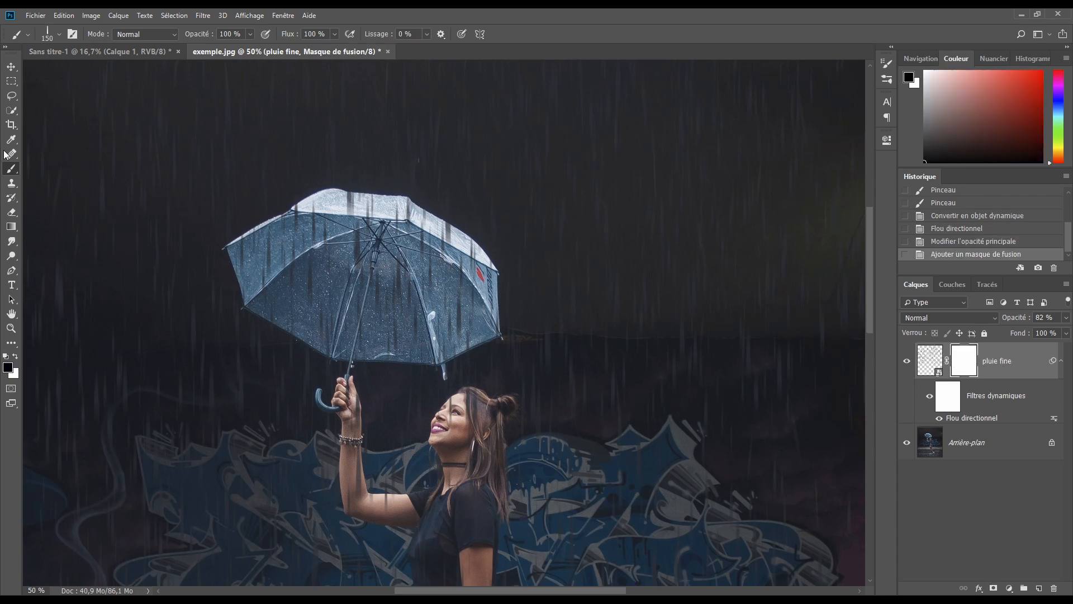
Step: Switch to the round brush at 150 px with 90 % hardness and check the black foreground colour for painting the mask
{"action": "left_click", "coordinate": [58, 35]}
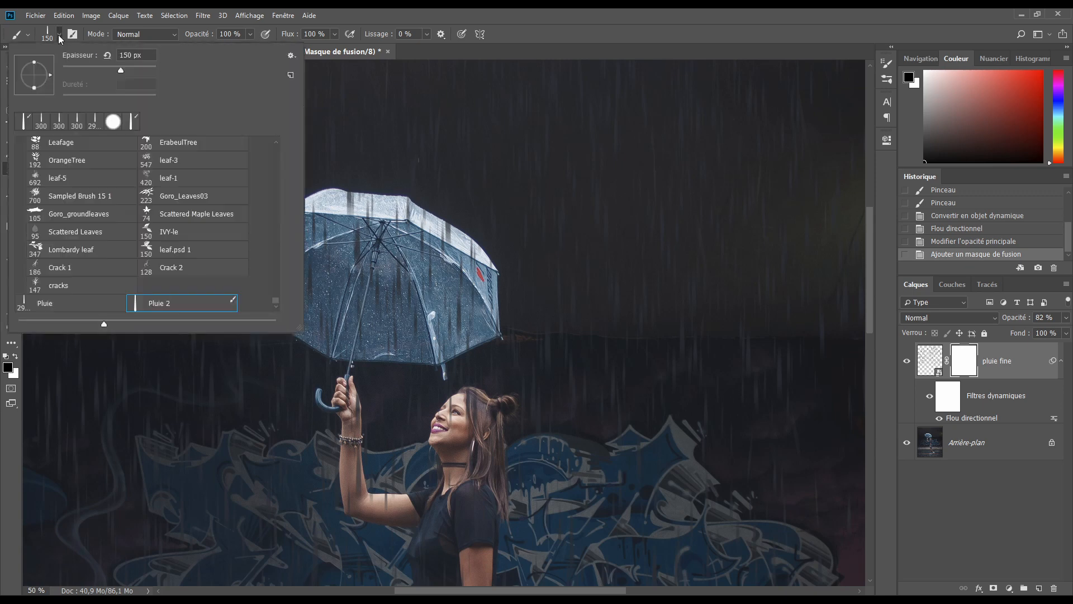
{"action": "left_click", "coordinate": [113, 122]}
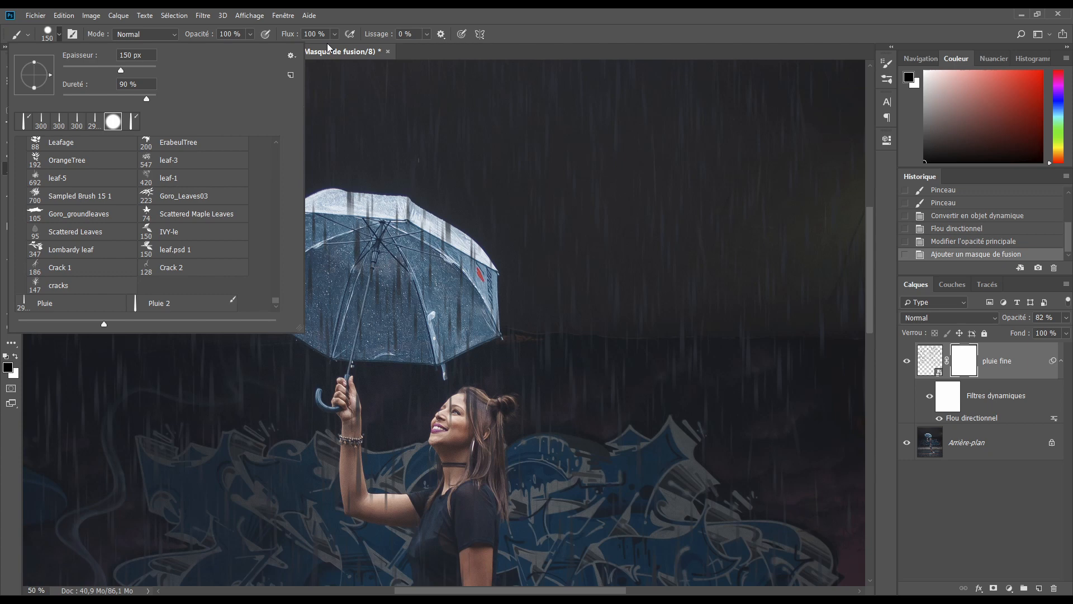
{"action": "left_click", "coordinate": [351, 15]}
{"action": "left_click", "coordinate": [8, 369]}
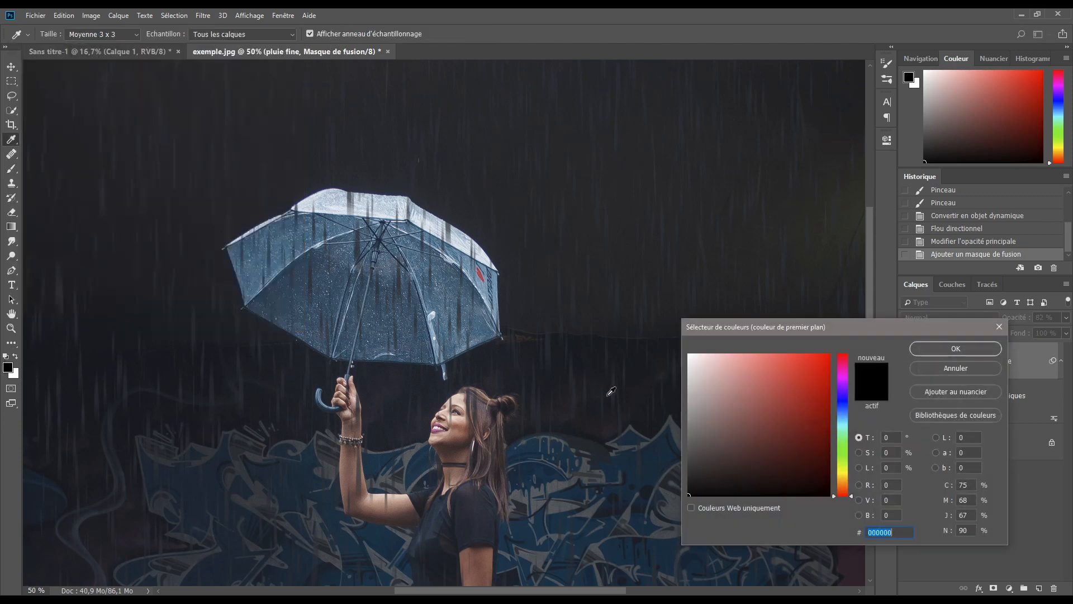
{"action": "left_click", "coordinate": [990, 369]}
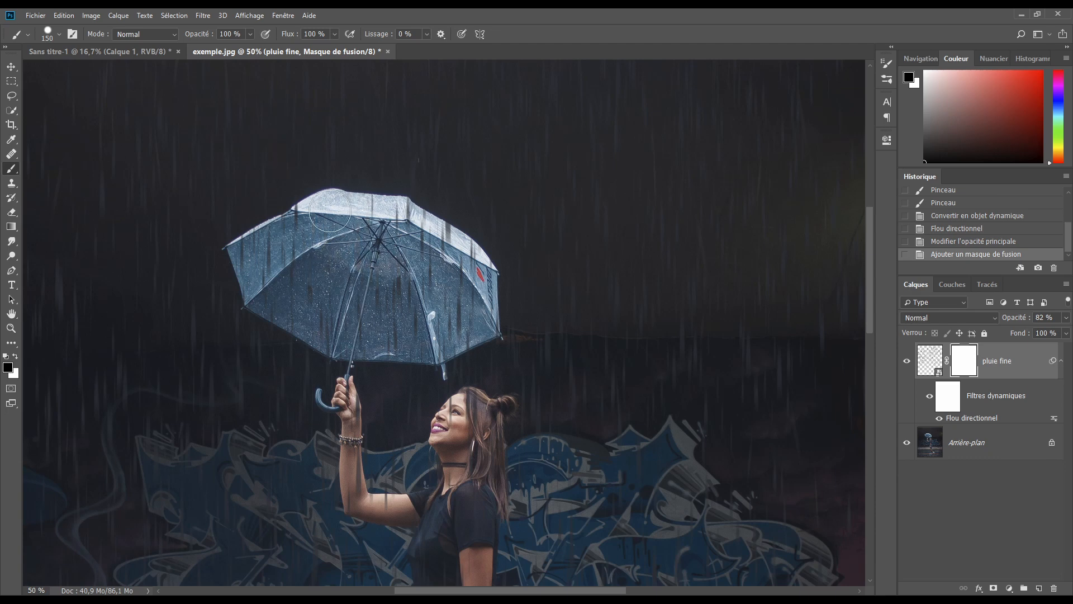
Step: Mask out the rain over the umbrella with black, reducing the brush hardness to 0 %
{"action": "mouse_move", "coordinate": [270, 242]}
{"action": "left_mouse_down"}
{"action": "mouse_move", "coordinate": [249, 251]}
{"action": "mouse_move", "coordinate": [273, 295]}
{"action": "mouse_move", "coordinate": [312, 295]}
{"action": "mouse_move", "coordinate": [289, 257]}
{"action": "mouse_move", "coordinate": [331, 260]}
{"action": "left_mouse_up"}
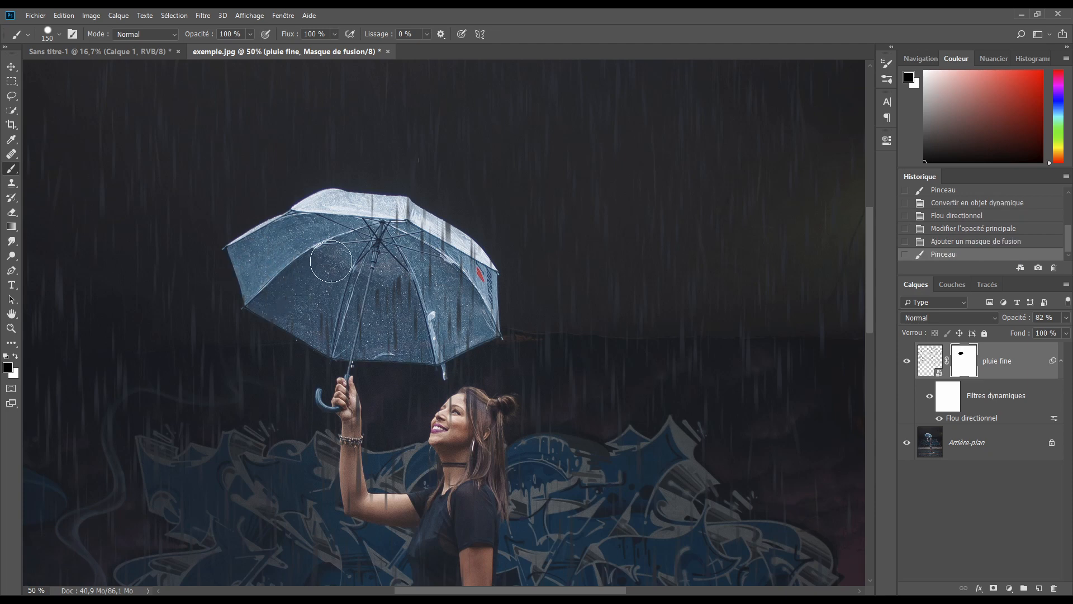
{"action": "right_click", "coordinate": [332, 260]}
{"action": "left_click_drag", "start_coordinate": [474, 318], "coordinate": [433, 315]}
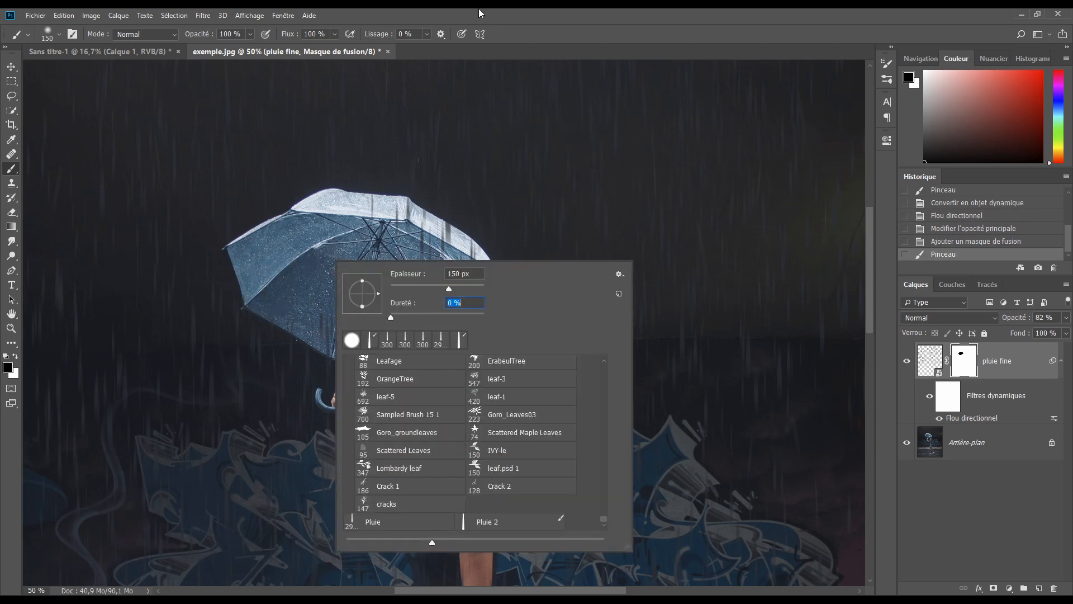
{"action": "key", "text": "Return"}
{"action": "mouse_move", "coordinate": [362, 262]}
{"action": "left_mouse_down"}
{"action": "mouse_move", "coordinate": [406, 227]}
{"action": "mouse_move", "coordinate": [399, 237]}
{"action": "mouse_move", "coordinate": [349, 207]}
{"action": "mouse_move", "coordinate": [399, 215]}
{"action": "mouse_move", "coordinate": [472, 265]}
{"action": "mouse_move", "coordinate": [475, 244]}
{"action": "mouse_move", "coordinate": [472, 292]}
{"action": "mouse_move", "coordinate": [485, 319]}
{"action": "mouse_move", "coordinate": [502, 324]}
{"action": "mouse_move", "coordinate": [482, 322]}
{"action": "mouse_move", "coordinate": [471, 341]}
{"action": "mouse_move", "coordinate": [440, 294]}
{"action": "mouse_move", "coordinate": [455, 349]}
{"action": "mouse_move", "coordinate": [446, 355]}
{"action": "mouse_move", "coordinate": [423, 326]}
{"action": "mouse_move", "coordinate": [391, 344]}
{"action": "mouse_move", "coordinate": [354, 325]}
{"action": "mouse_move", "coordinate": [330, 340]}
{"action": "mouse_move", "coordinate": [306, 315]}
{"action": "mouse_move", "coordinate": [302, 323]}
{"action": "mouse_move", "coordinate": [357, 250]}
{"action": "left_mouse_up"}
{"action": "left_click_drag", "start_coordinate": [306, 262], "coordinate": [353, 302]}
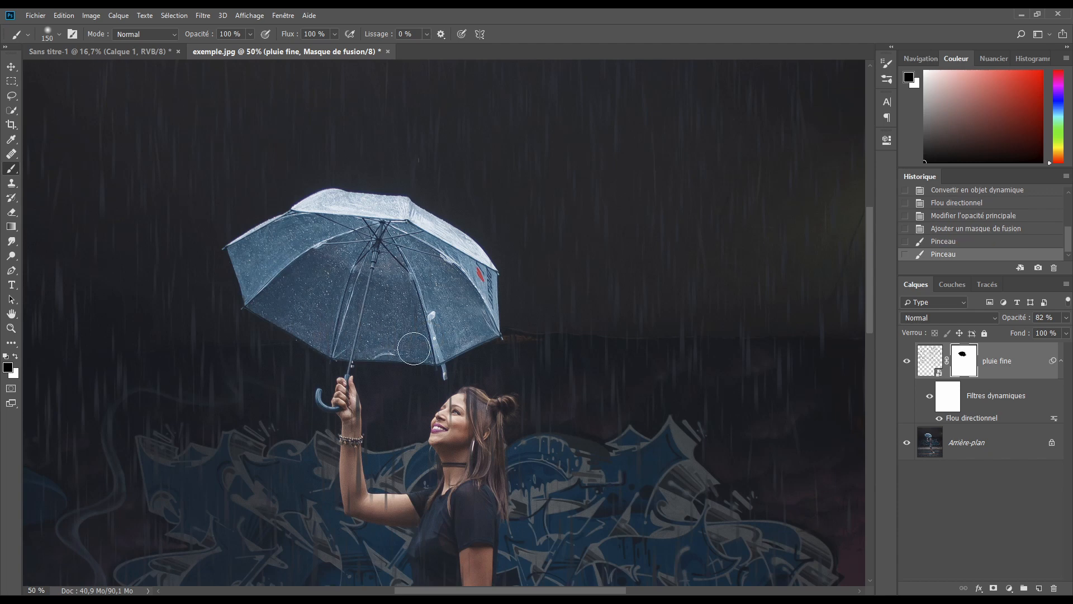
Step: Mask out the rain over the woman's arm, body and legs on the pluie fine layer mask
{"action": "scroll", "coordinate": [425, 358], "scroll_direction": "down", "scroll_amount": 5}
{"action": "mouse_move", "coordinate": [302, 146]}
{"action": "left_mouse_down"}
{"action": "mouse_move", "coordinate": [279, 143]}
{"action": "mouse_move", "coordinate": [299, 213]}
{"action": "left_mouse_up"}
{"action": "mouse_move", "coordinate": [334, 246]}
{"action": "left_mouse_down"}
{"action": "mouse_move", "coordinate": [316, 258]}
{"action": "mouse_move", "coordinate": [381, 247]}
{"action": "mouse_move", "coordinate": [400, 169]}
{"action": "mouse_move", "coordinate": [388, 181]}
{"action": "mouse_move", "coordinate": [423, 147]}
{"action": "mouse_move", "coordinate": [391, 323]}
{"action": "mouse_move", "coordinate": [362, 273]}
{"action": "mouse_move", "coordinate": [368, 359]}
{"action": "mouse_move", "coordinate": [421, 397]}
{"action": "mouse_move", "coordinate": [408, 347]}
{"action": "mouse_move", "coordinate": [398, 369]}
{"action": "left_mouse_up"}
{"action": "mouse_move", "coordinate": [370, 406]}
{"action": "left_mouse_down"}
{"action": "mouse_move", "coordinate": [352, 239]}
{"action": "mouse_move", "coordinate": [426, 212]}
{"action": "mouse_move", "coordinate": [420, 388]}
{"action": "mouse_move", "coordinate": [388, 378]}
{"action": "mouse_move", "coordinate": [376, 312]}
{"action": "mouse_move", "coordinate": [359, 319]}
{"action": "mouse_move", "coordinate": [374, 242]}
{"action": "mouse_move", "coordinate": [348, 237]}
{"action": "left_mouse_up"}
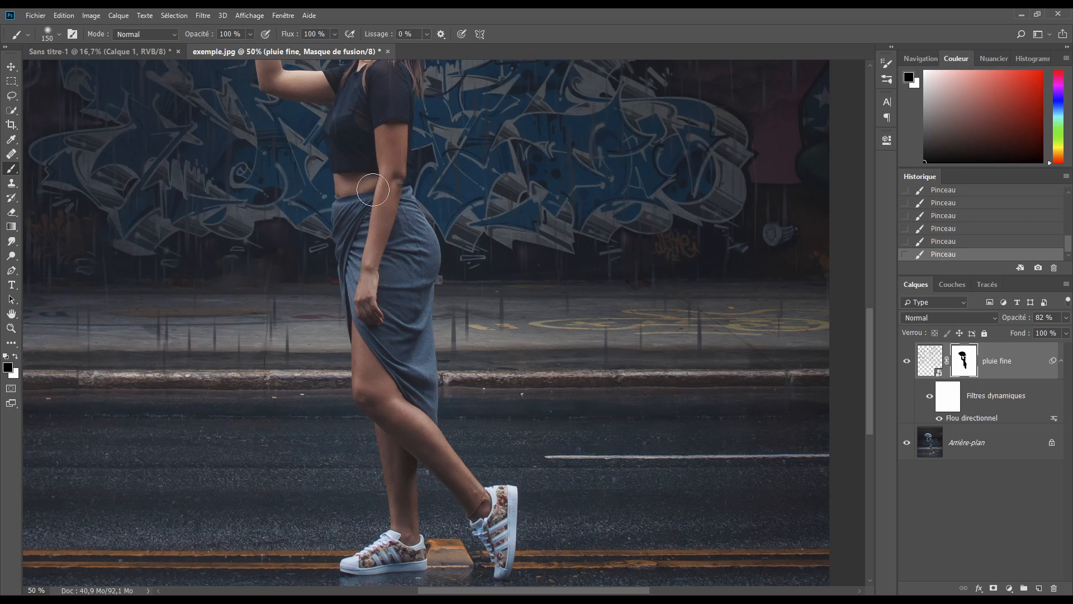
{"action": "scroll", "coordinate": [356, 318], "scroll_direction": "down", "scroll_amount": 4}
{"action": "scroll", "coordinate": [356, 317], "scroll_direction": "down", "scroll_amount": 2}
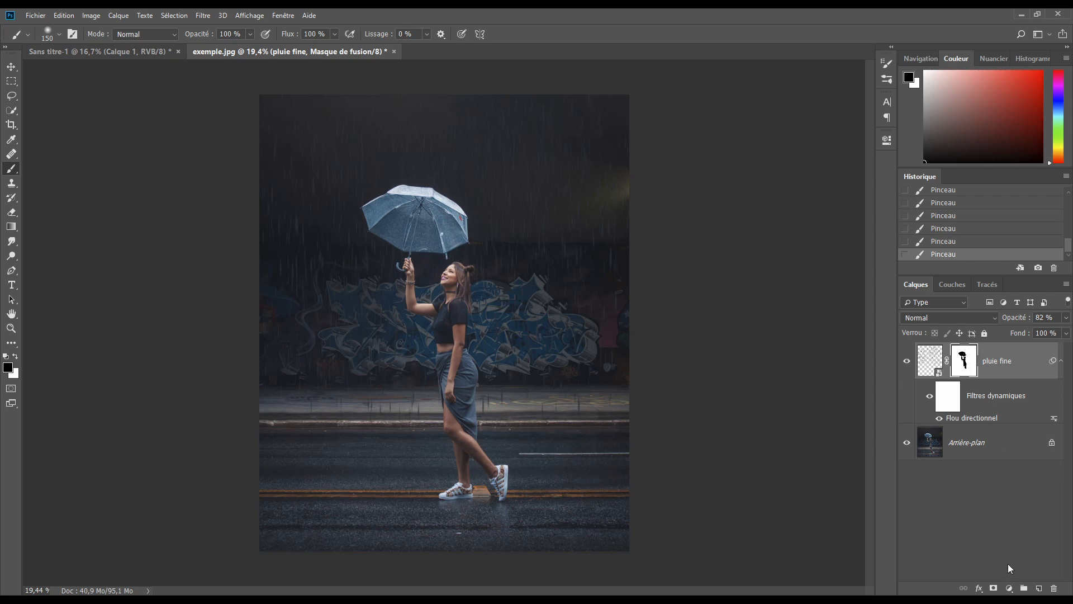
Step: Add a new layer above pluie fine and name it pluie 2
{"action": "left_click", "coordinate": [1039, 589]}
{"action": "type", "text": "pluie 2"}
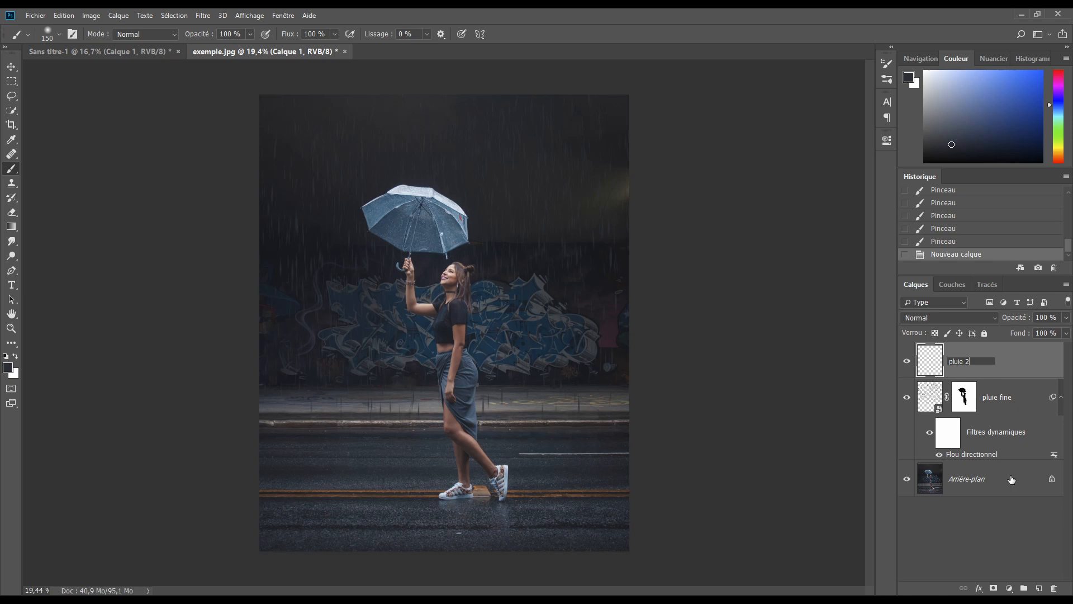
{"action": "key", "text": "Return"}
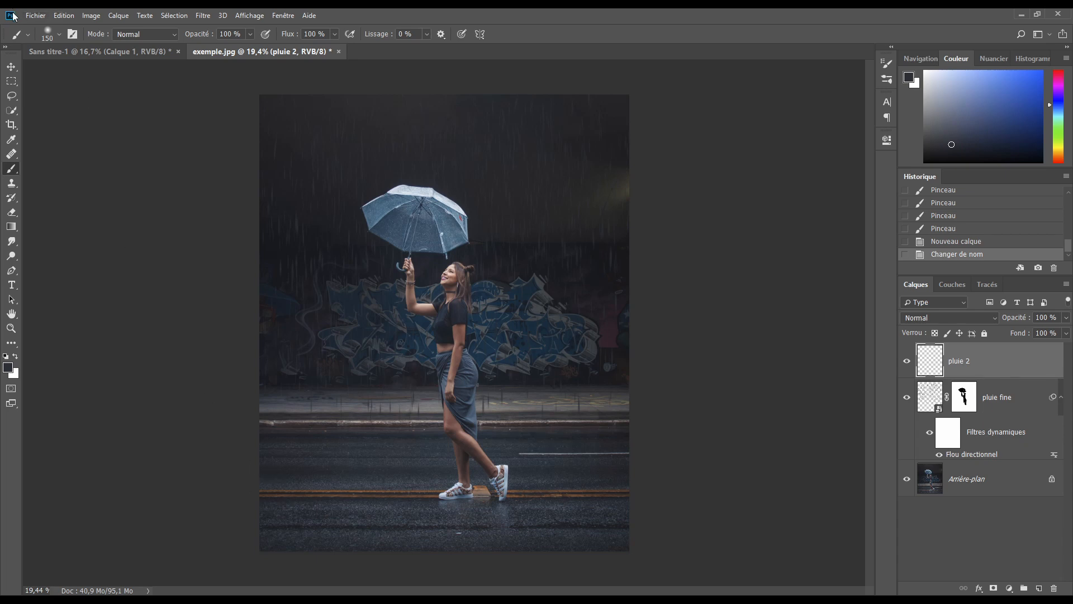
Step: Choose the Pluie 2 brush at 150 px for painting on the new layer
{"action": "left_click", "coordinate": [58, 34]}
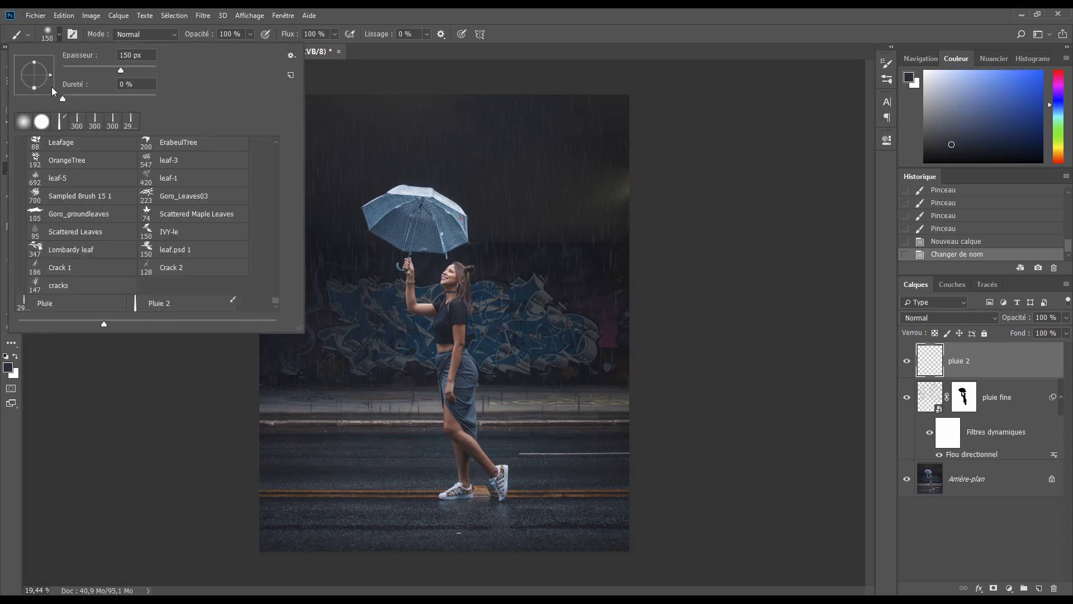
{"action": "left_click", "coordinate": [63, 120]}
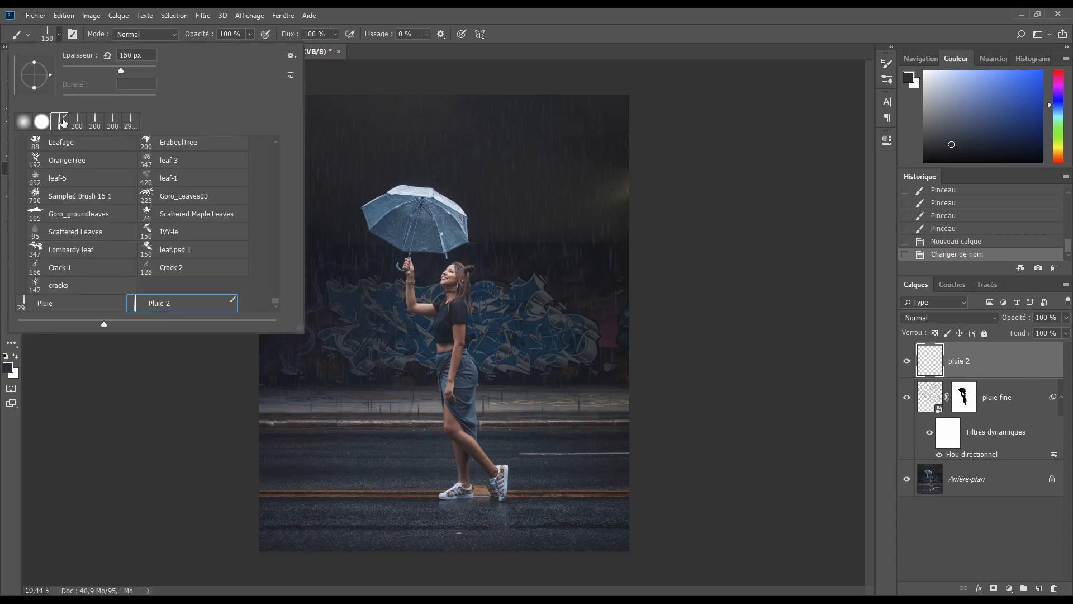
{"action": "left_click", "coordinate": [519, 18]}
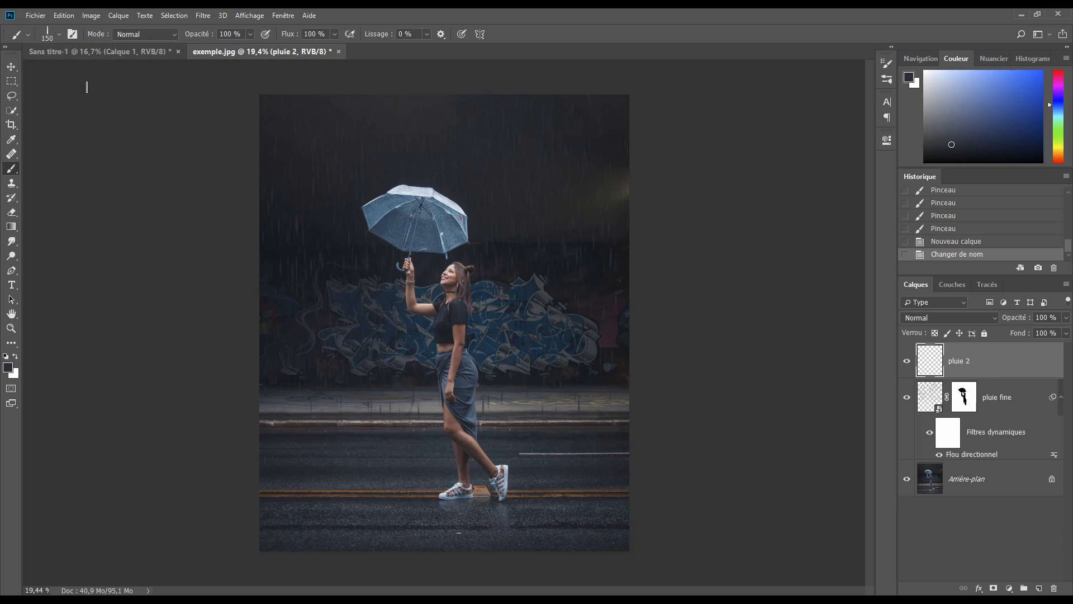
Step: Set the foreground colour to #3a4452
{"action": "left_click", "coordinate": [8, 368]}
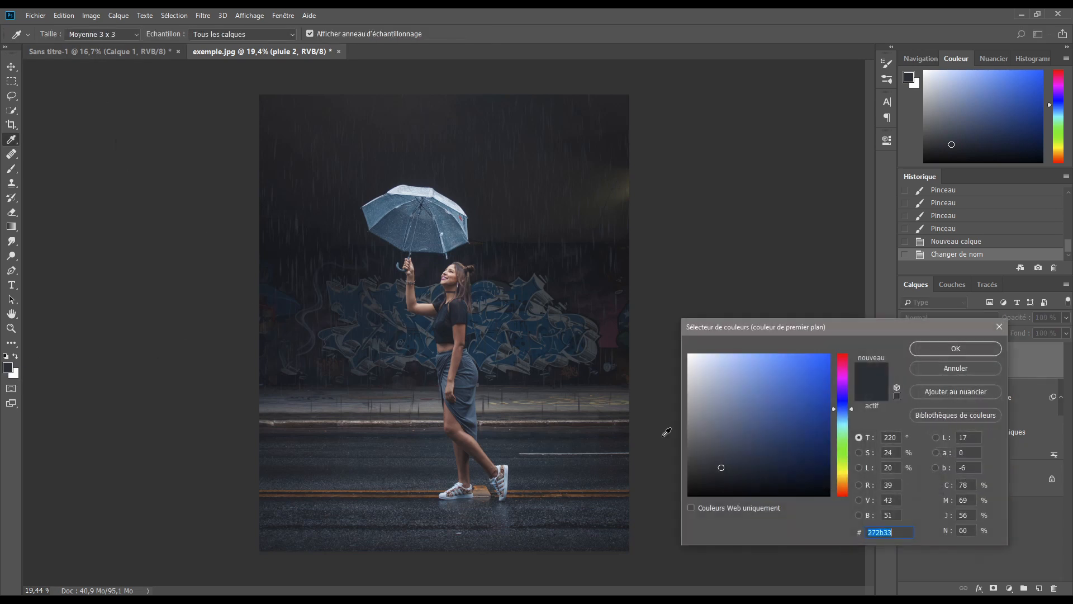
{"action": "type", "text": "3a"}
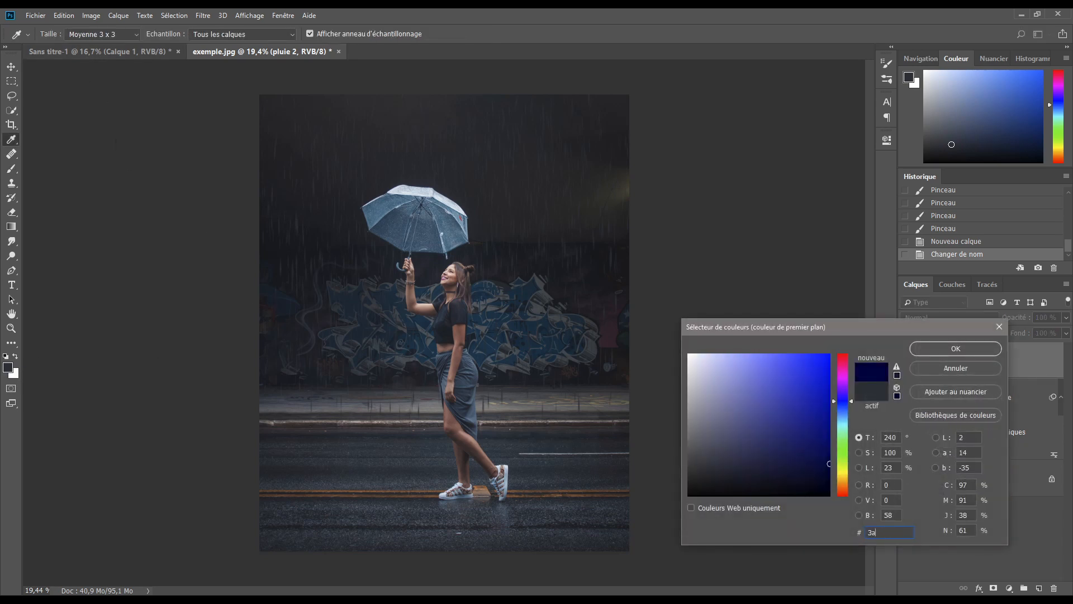
{"action": "type", "text": "4452"}
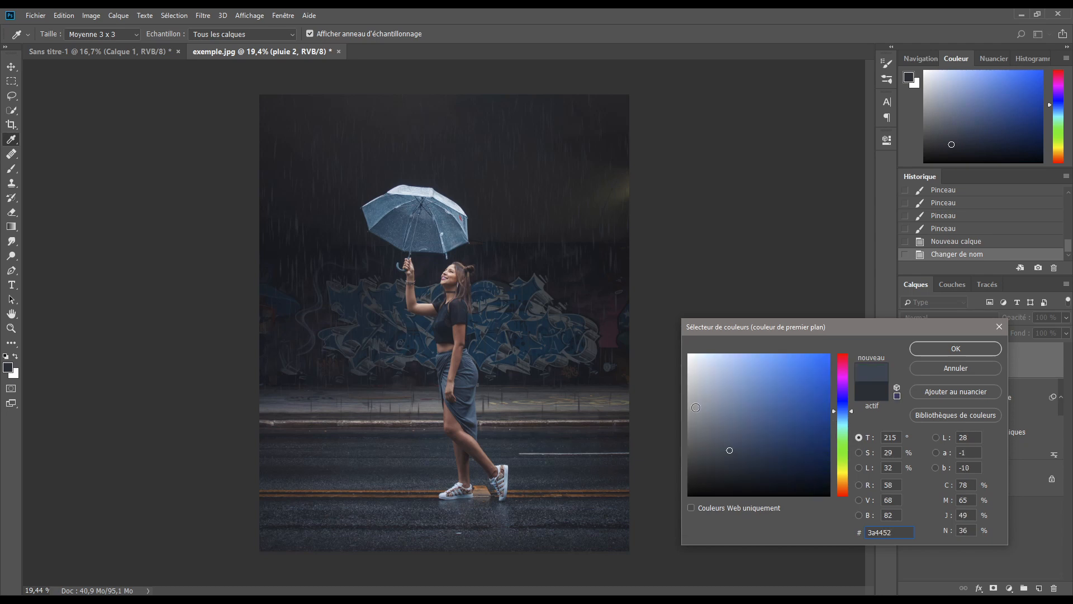
{"action": "key", "text": "Return"}
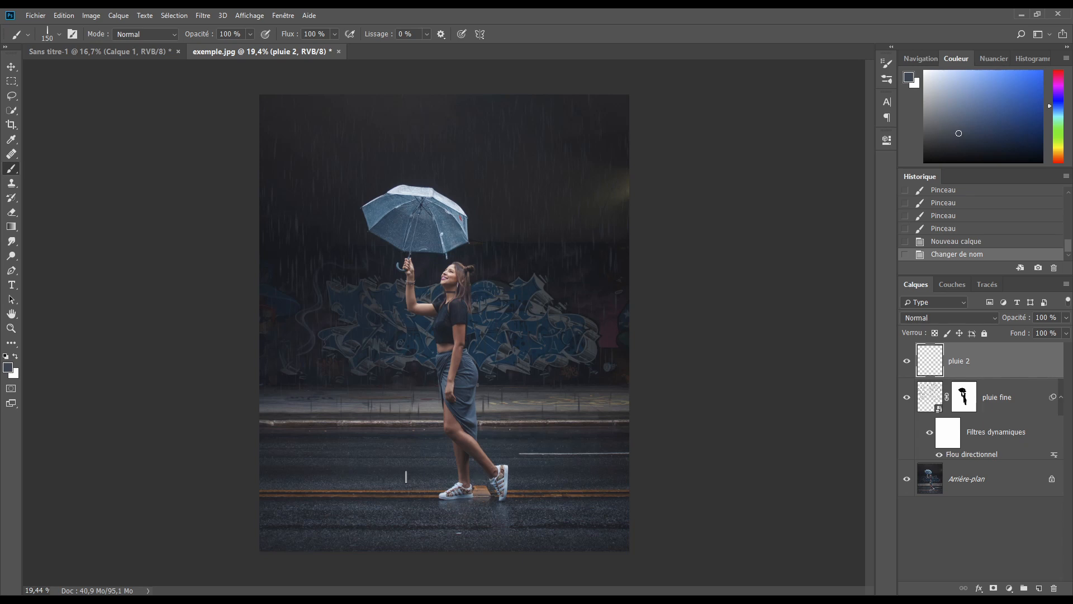
Step: Paint rain over the street and wall on the pluie 2 layer and convert that layer to a smart object
{"action": "mouse_move", "coordinate": [406, 477]}
{"action": "left_mouse_down"}
{"action": "mouse_move", "coordinate": [301, 450]}
{"action": "mouse_move", "coordinate": [624, 448]}
{"action": "mouse_move", "coordinate": [326, 445]}
{"action": "mouse_move", "coordinate": [281, 493]}
{"action": "mouse_move", "coordinate": [407, 510]}
{"action": "mouse_move", "coordinate": [639, 514]}
{"action": "mouse_move", "coordinate": [481, 545]}
{"action": "mouse_move", "coordinate": [276, 511]}
{"action": "mouse_move", "coordinate": [345, 403]}
{"action": "mouse_move", "coordinate": [675, 389]}
{"action": "mouse_move", "coordinate": [392, 387]}
{"action": "mouse_move", "coordinate": [252, 430]}
{"action": "mouse_move", "coordinate": [590, 533]}
{"action": "mouse_move", "coordinate": [264, 536]}
{"action": "mouse_move", "coordinate": [162, 523]}
{"action": "left_mouse_up"}
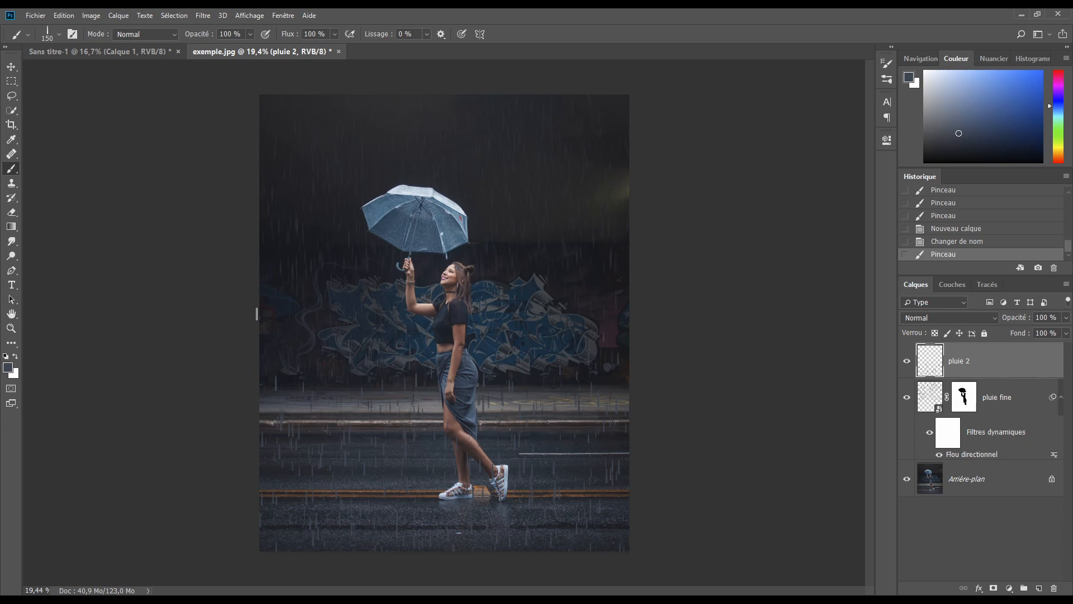
{"action": "right_click", "coordinate": [985, 356]}
{"action": "left_click", "coordinate": [839, 276]}
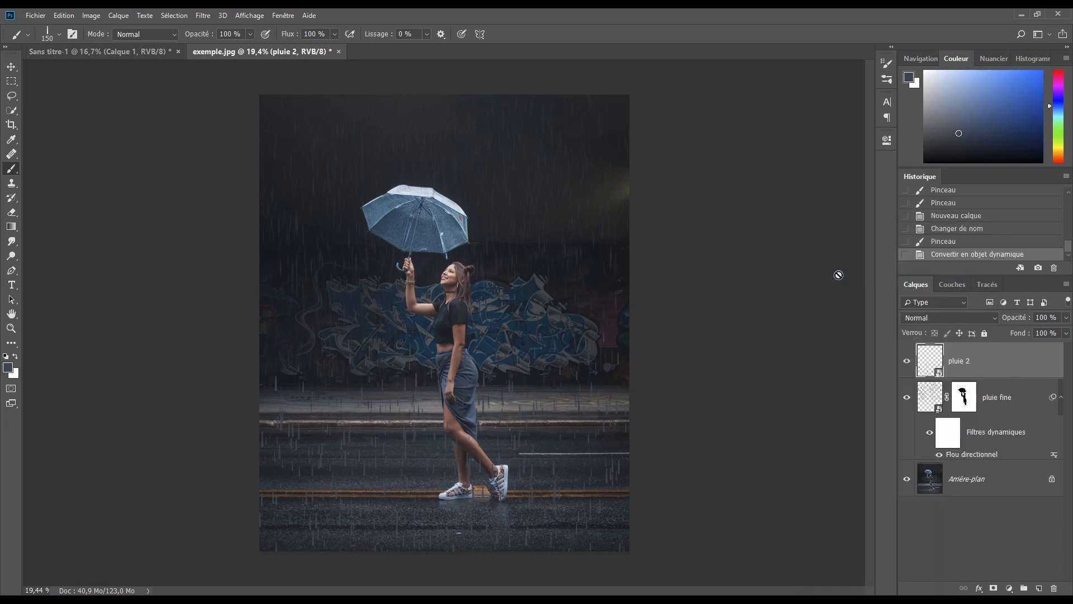
Step: Apply a directional blur with angle 90° and distance 148 pixels to the pluie 2 layer
{"action": "left_click", "coordinate": [205, 15]}
{"action": "mouse_move", "coordinate": [232, 208]}
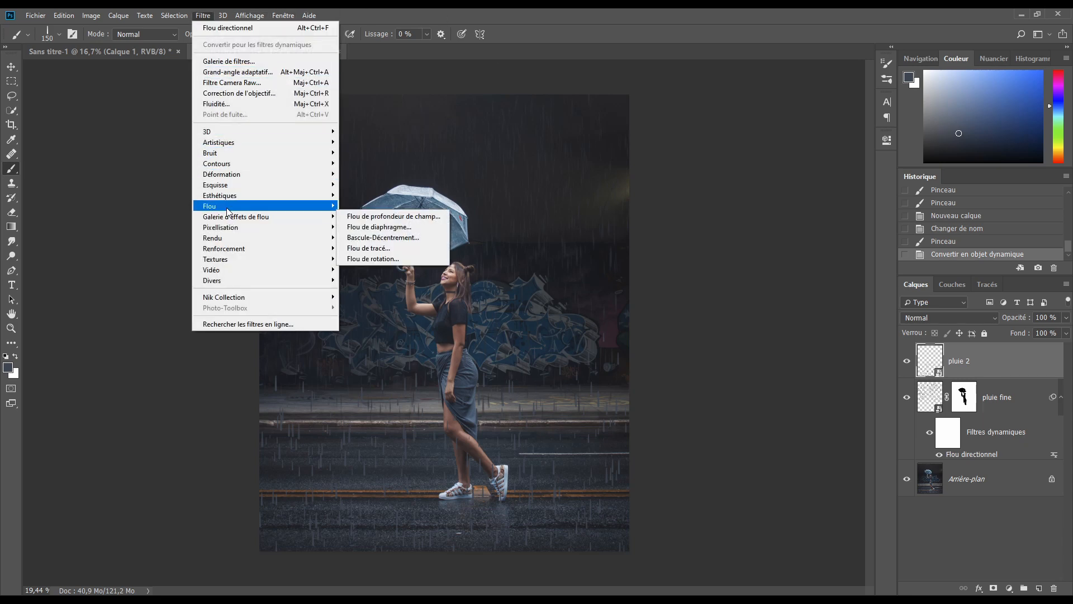
{"action": "left_click", "coordinate": [364, 248]}
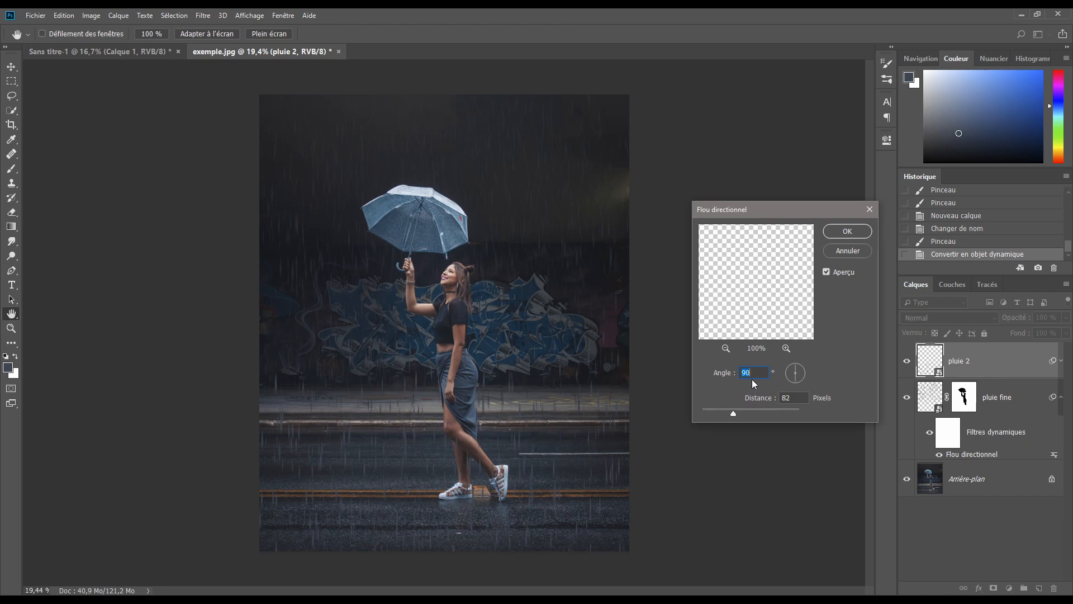
{"action": "mouse_move", "coordinate": [735, 415]}
{"action": "left_mouse_down"}
{"action": "mouse_move", "coordinate": [759, 411]}
{"action": "mouse_move", "coordinate": [744, 411]}
{"action": "left_mouse_up"}
{"action": "left_click", "coordinate": [848, 231]}
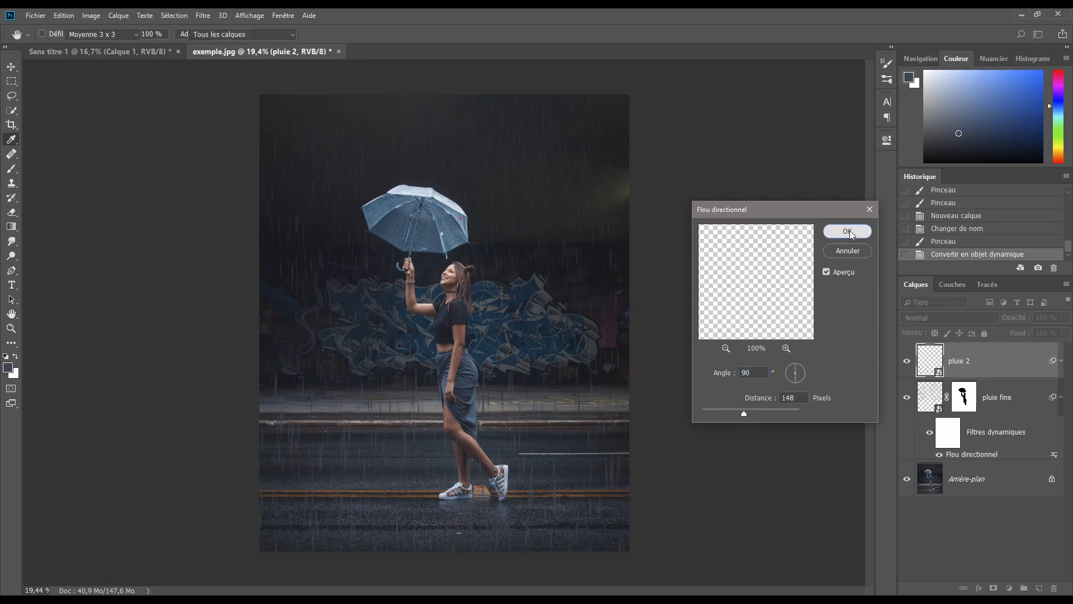
Step: Apply a Gaussian blur with a 4.9-pixel radius to the pluie 2 layer and lower its opacity to 70%
{"action": "left_click", "coordinate": [198, 15]}
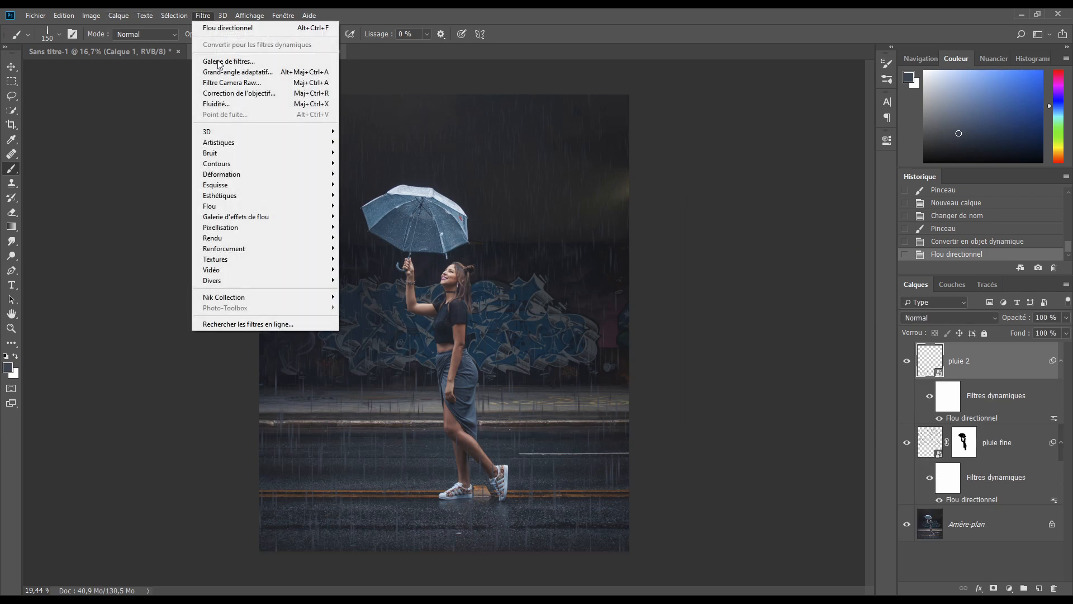
{"action": "mouse_move", "coordinate": [228, 207]}
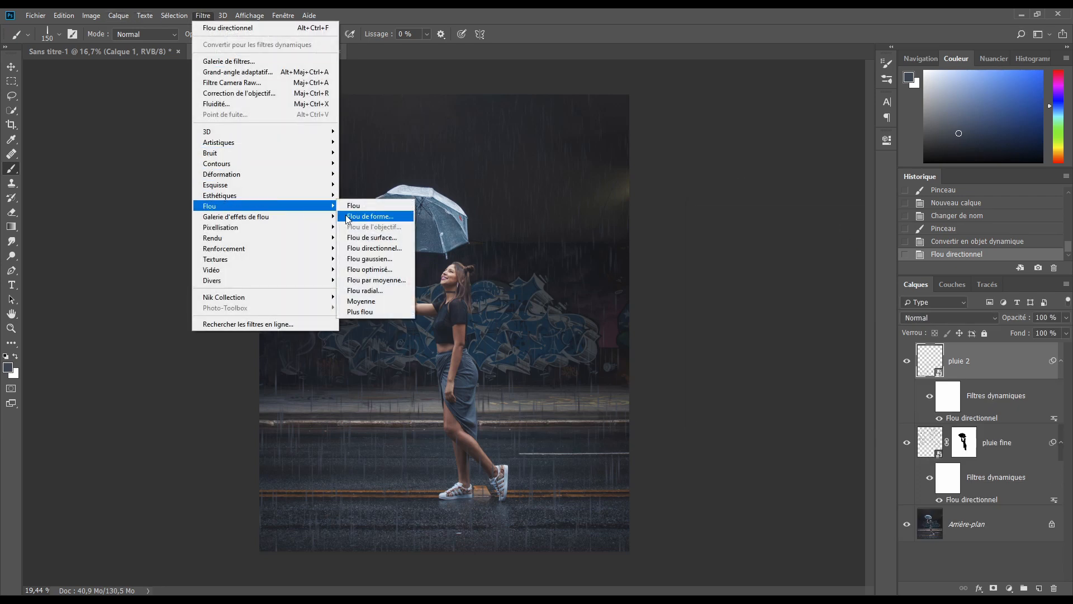
{"action": "left_click", "coordinate": [370, 259]}
{"action": "left_click_drag", "start_coordinate": [729, 414], "coordinate": [717, 411]}
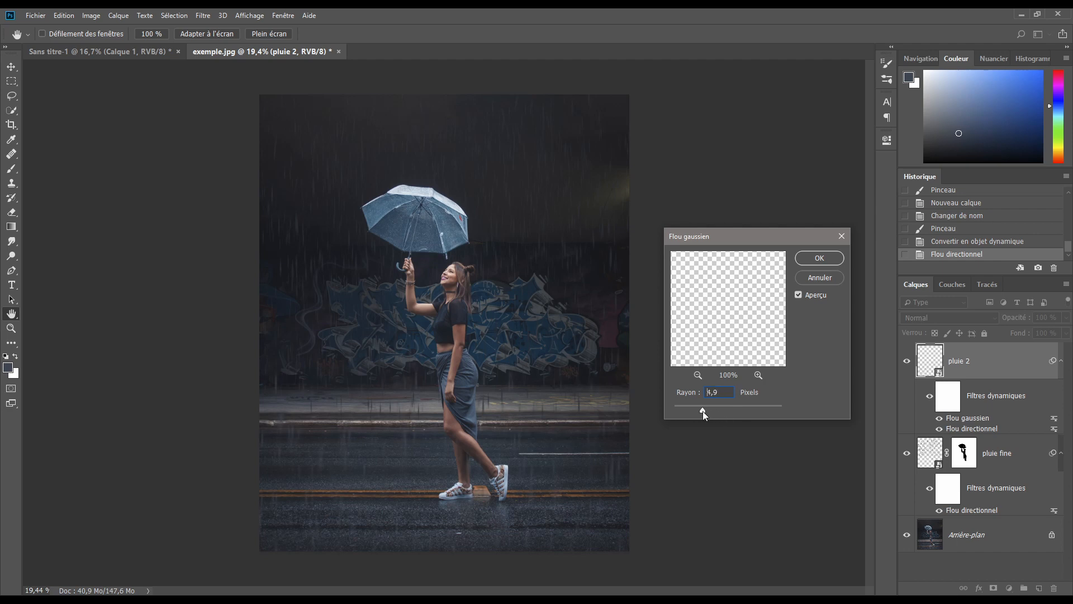
{"action": "left_click", "coordinate": [823, 257]}
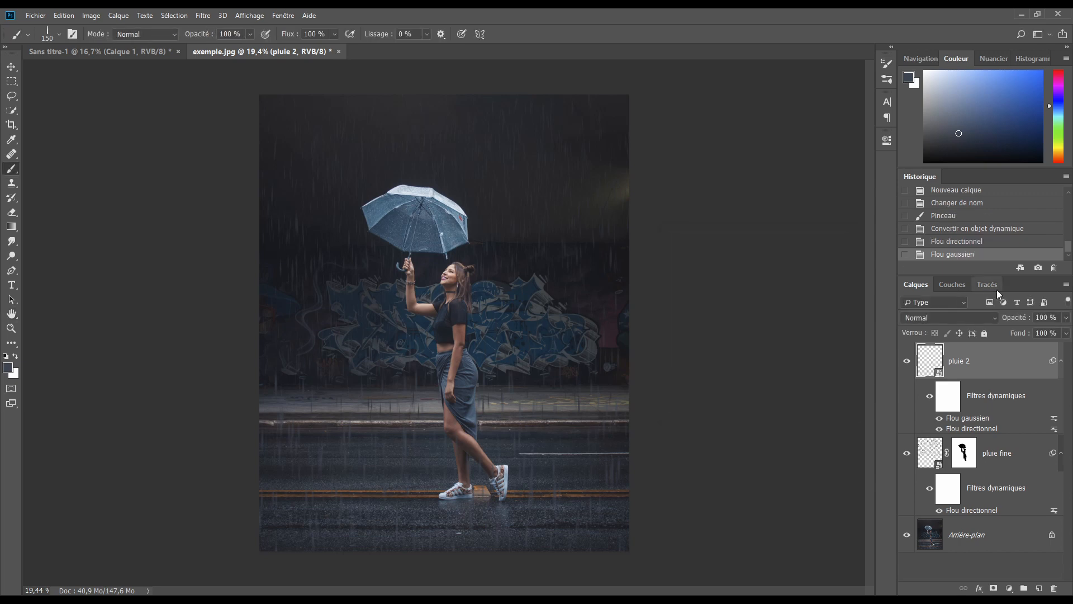
{"action": "left_click_drag", "start_coordinate": [1009, 321], "coordinate": [994, 321]}
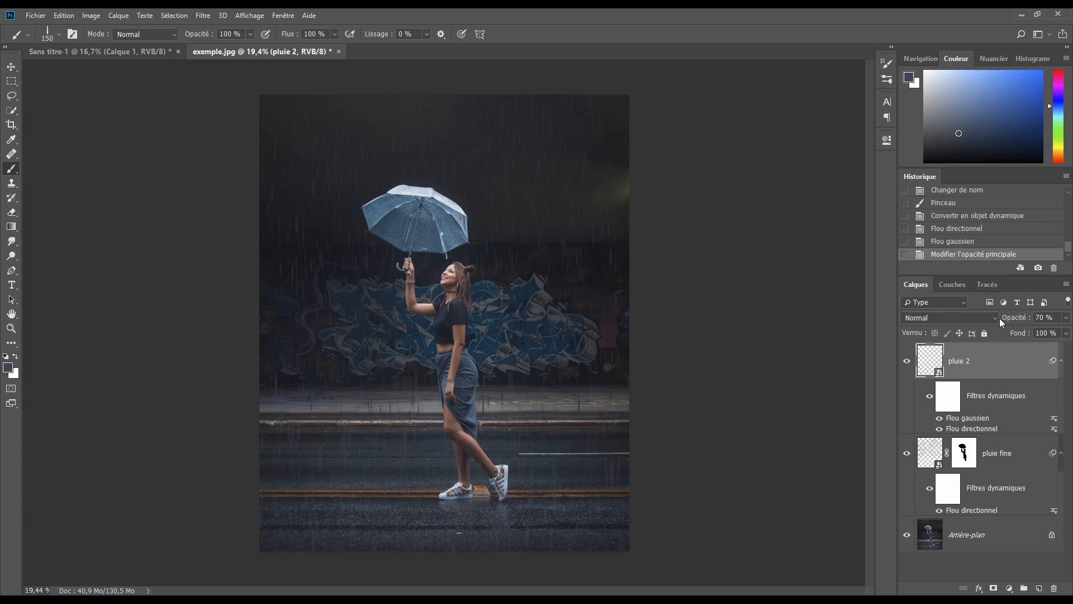
Step: Create a new layer above pluie 2 and name it grosses gouttes
{"action": "left_click", "coordinate": [1040, 589]}
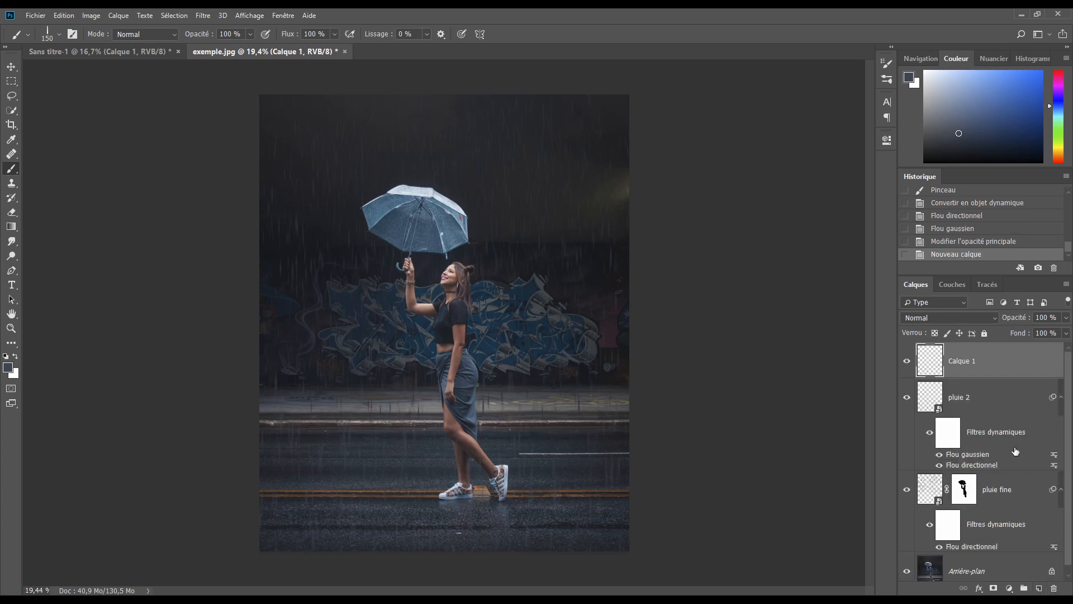
{"action": "double_click", "coordinate": [961, 362]}
{"action": "type", "text": "q"}
{"action": "type", "text": "rosses gouttes"}
{"action": "key", "text": "Return"}
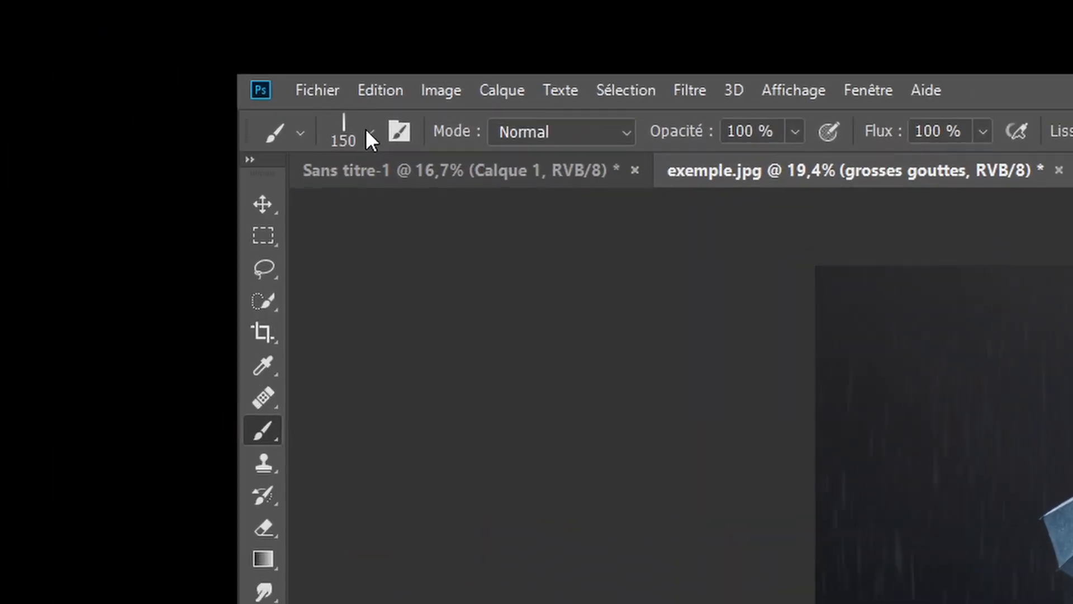
Step: Set the rain brush size to 700 px
{"action": "left_click", "coordinate": [60, 34]}
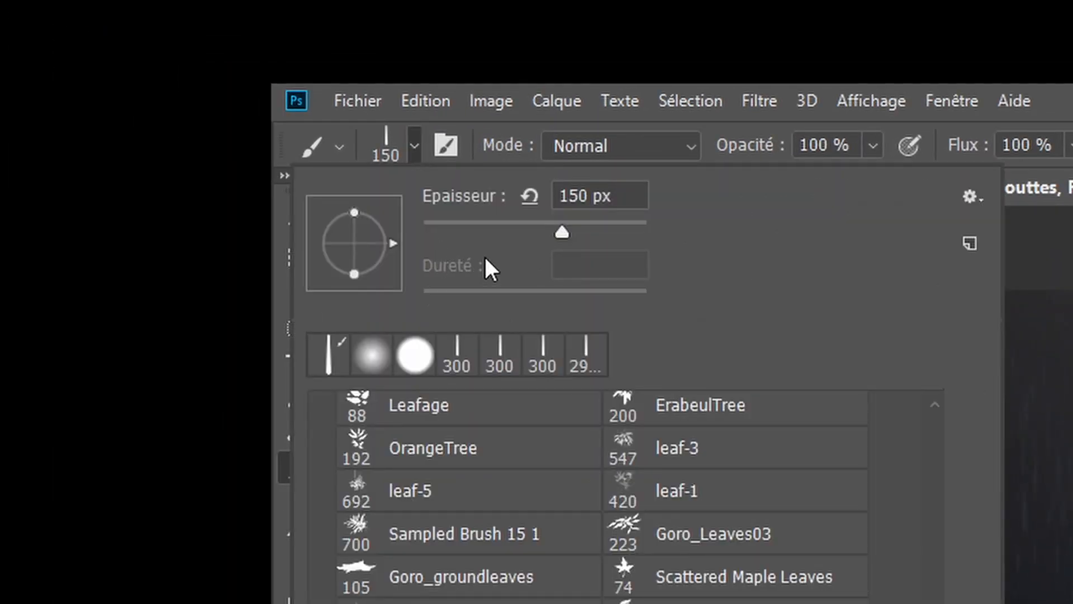
{"action": "left_click", "coordinate": [622, 197]}
{"action": "type", "text": "700"}
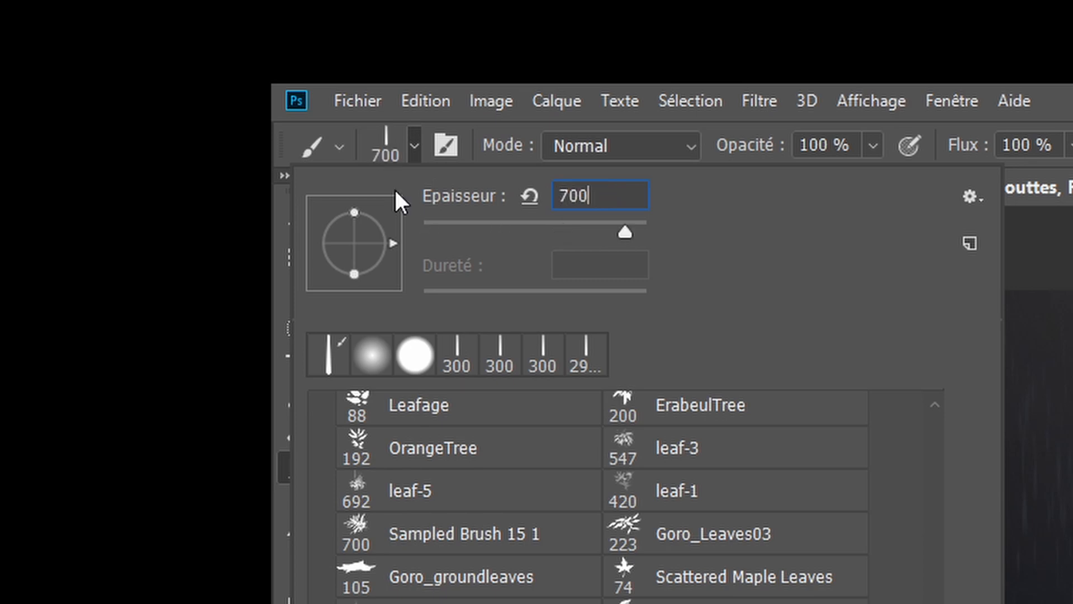
{"action": "key", "text": "Return"}
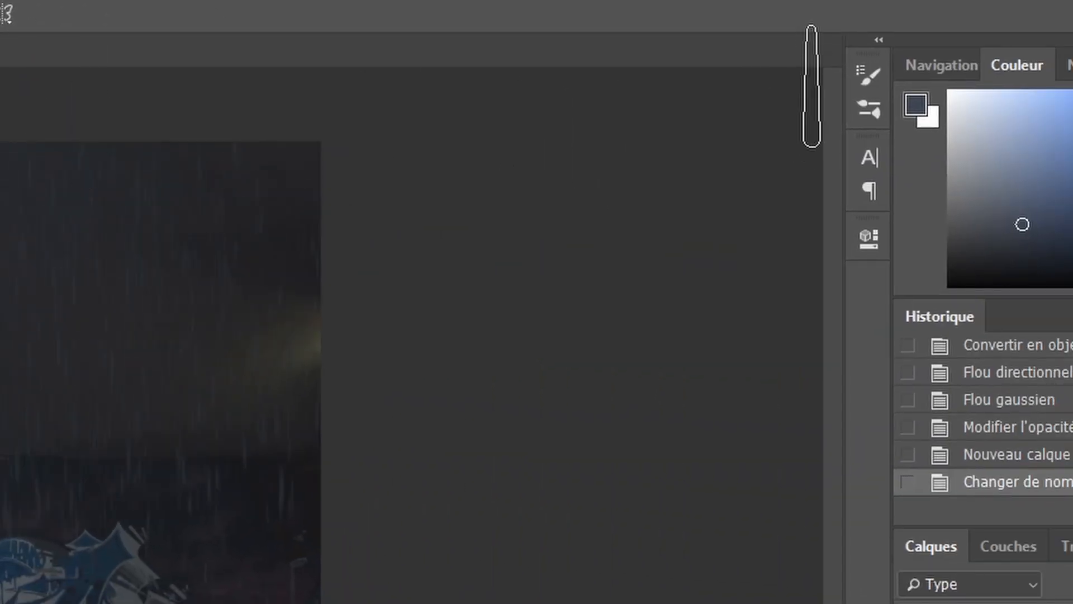
Step: Reduce the rain brush's size variation in its shape dynamics and lower the mark count in its scattering settings
{"action": "left_click", "coordinate": [870, 75]}
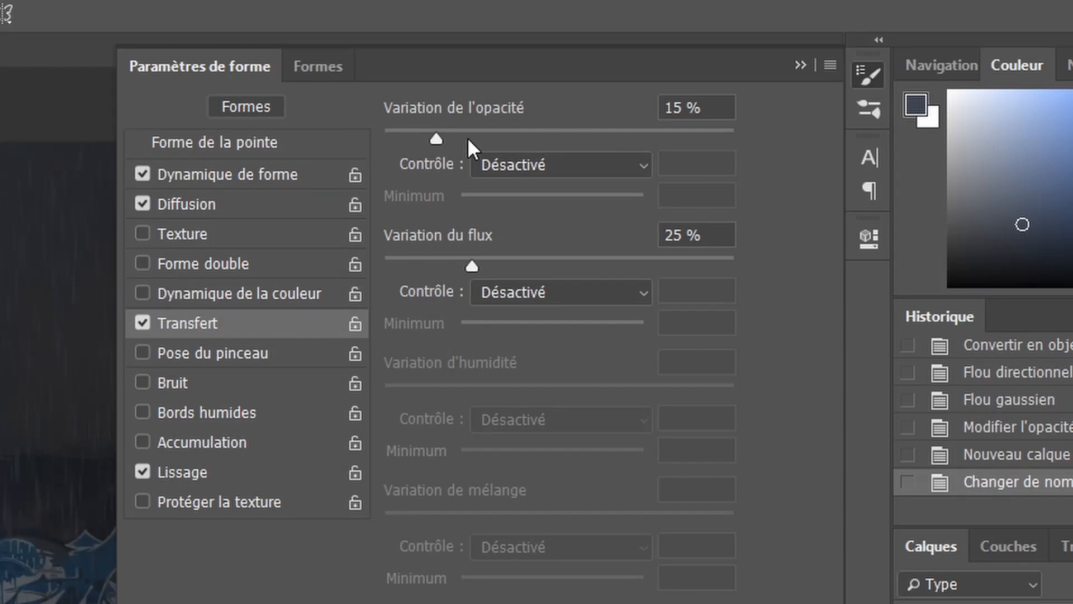
{"action": "left_click", "coordinate": [227, 180]}
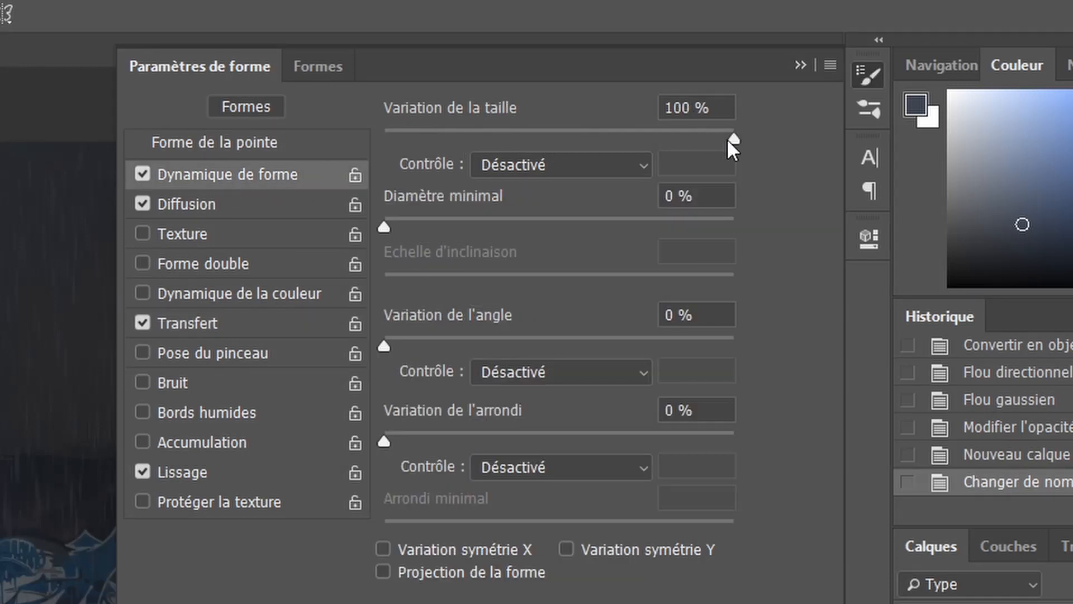
{"action": "left_click_drag", "start_coordinate": [729, 138], "coordinate": [452, 142]}
{"action": "left_click", "coordinate": [211, 201]}
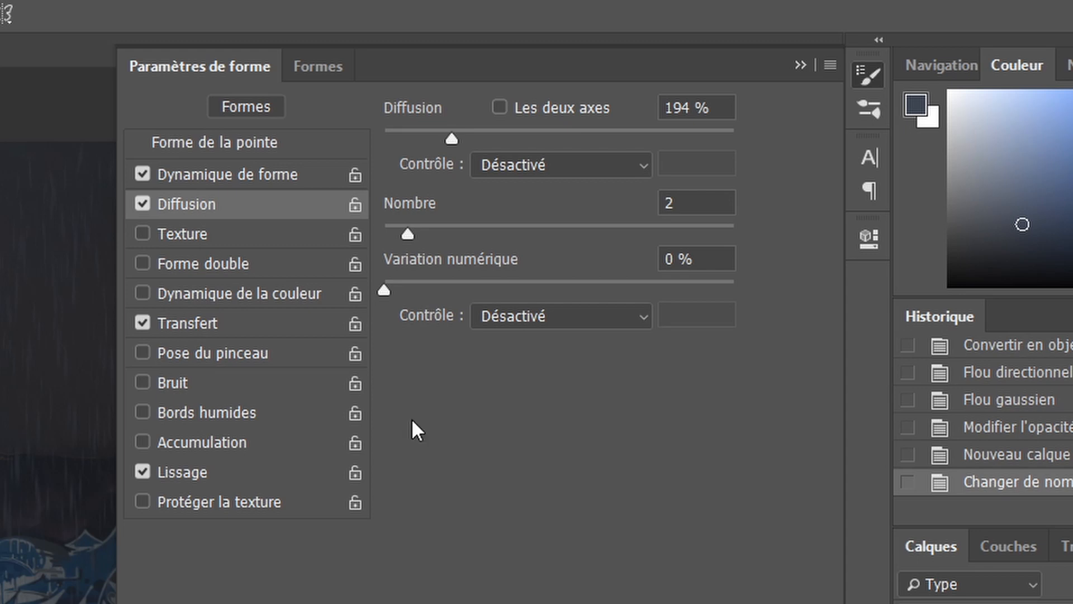
{"action": "left_click_drag", "start_coordinate": [402, 227], "coordinate": [393, 235]}
{"action": "left_click", "coordinate": [798, 67]}
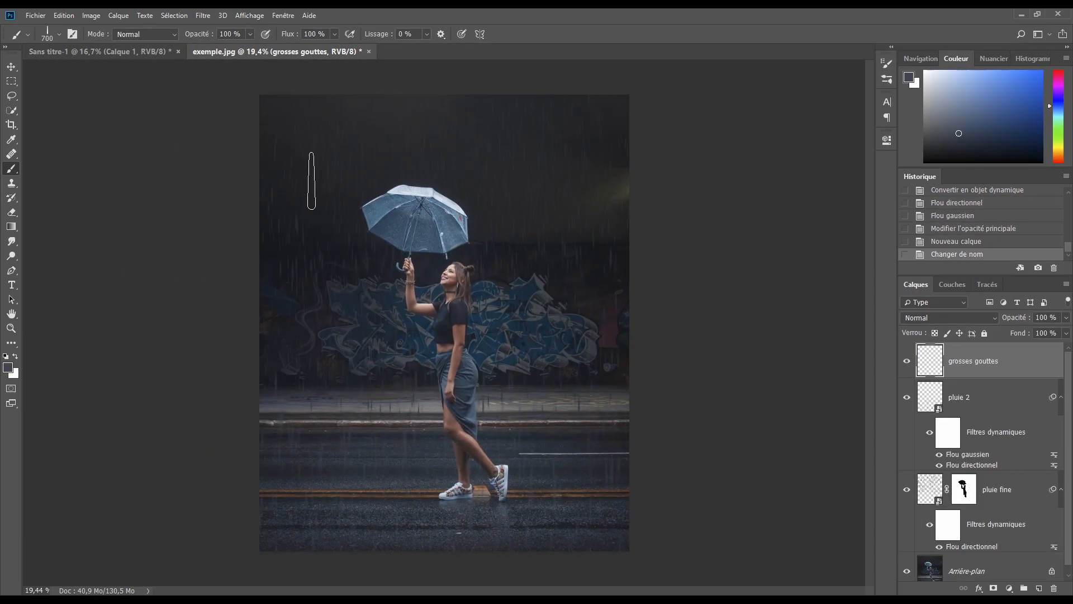
Step: Paint scattered large drops across the picture on the grosses gouttes layer and convert that layer to a smart object
{"action": "left_click", "coordinate": [311, 180]}
{"action": "left_click", "coordinate": [303, 391]}
{"action": "left_click", "coordinate": [548, 440]}
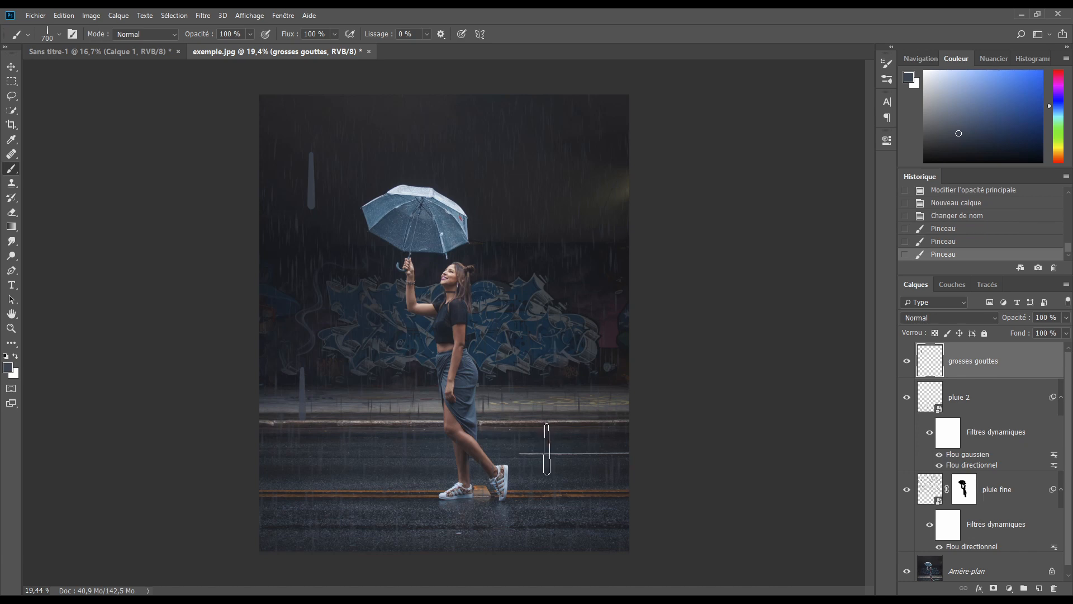
{"action": "left_click", "coordinate": [322, 475]}
{"action": "left_click", "coordinate": [509, 238]}
{"action": "left_click", "coordinate": [535, 140]}
{"action": "left_click", "coordinate": [462, 197]}
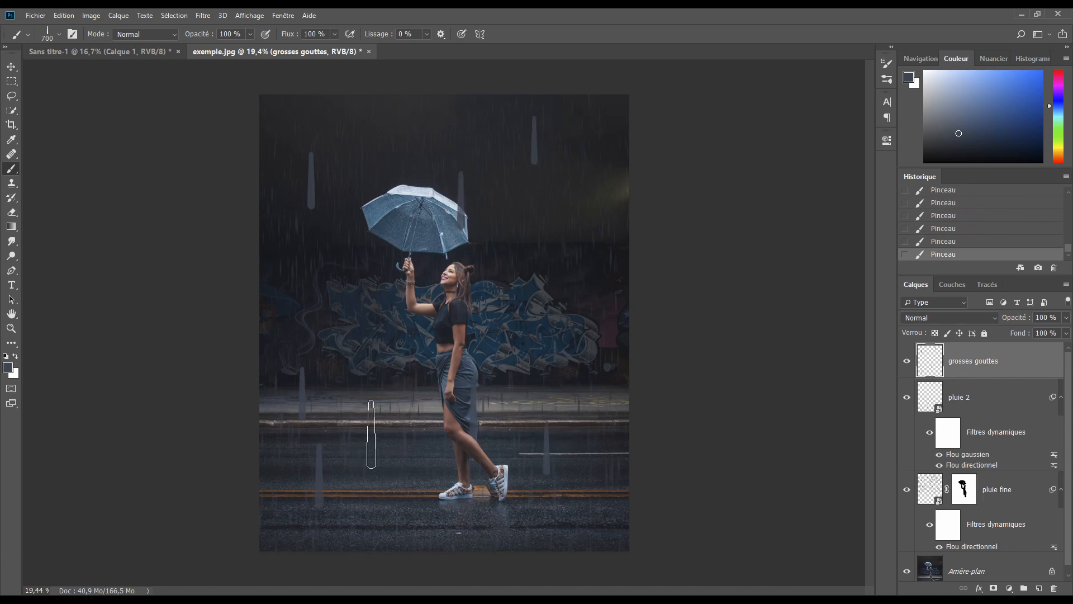
{"action": "left_click", "coordinate": [406, 469]}
{"action": "left_click", "coordinate": [608, 482]}
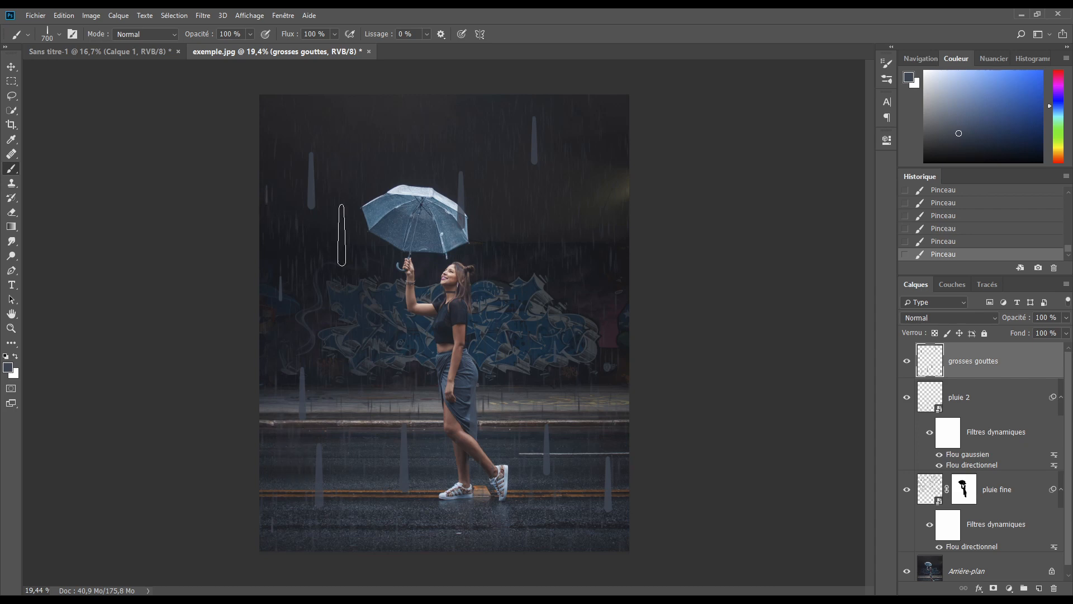
{"action": "left_click", "coordinate": [336, 312]}
{"action": "right_click", "coordinate": [1015, 363]}
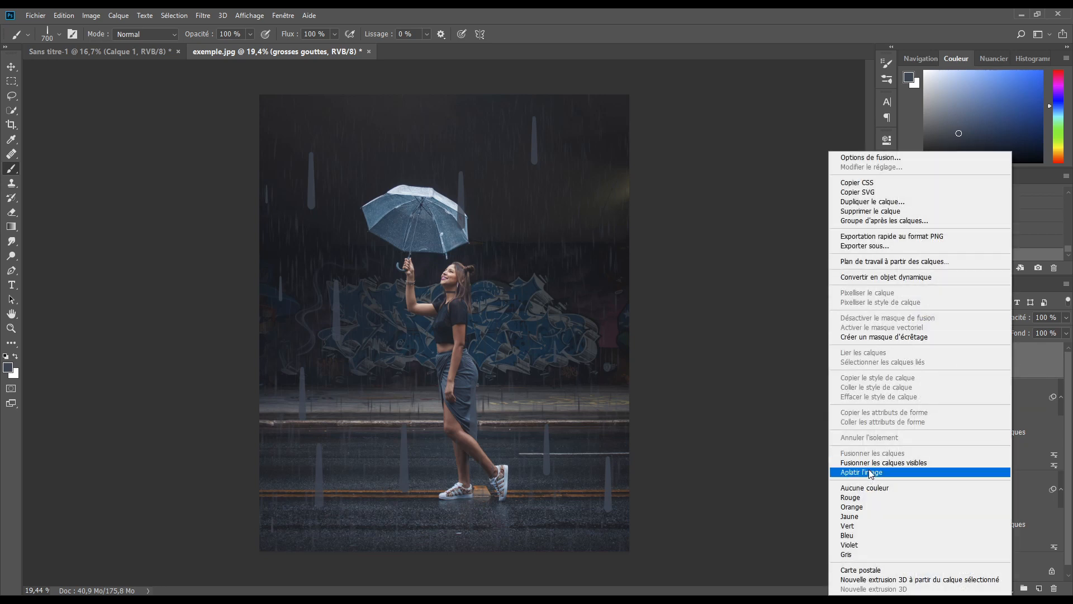
{"action": "left_click", "coordinate": [870, 277]}
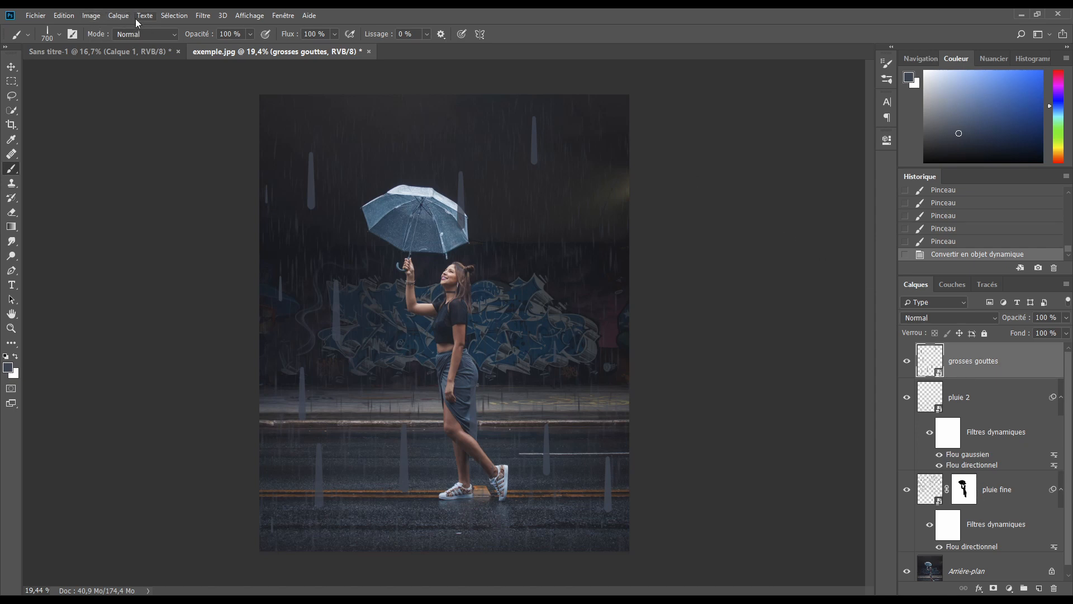
Step: Apply a Gaussian blur to the grosses gouttes layer and lower its opacity to 90%
{"action": "left_click", "coordinate": [204, 17]}
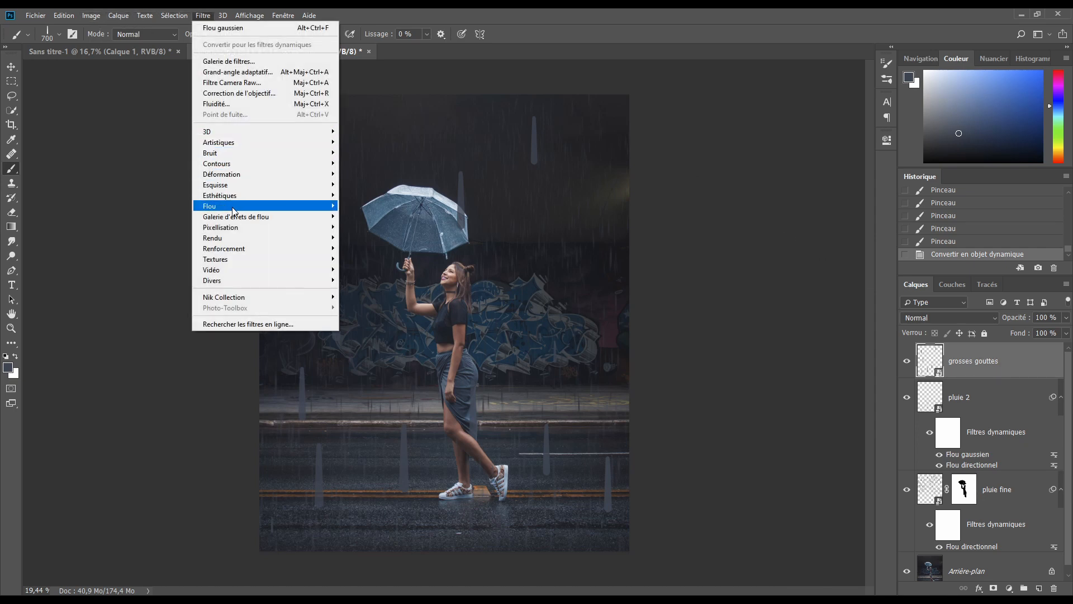
{"action": "mouse_move", "coordinate": [232, 207]}
{"action": "left_click", "coordinate": [370, 259]}
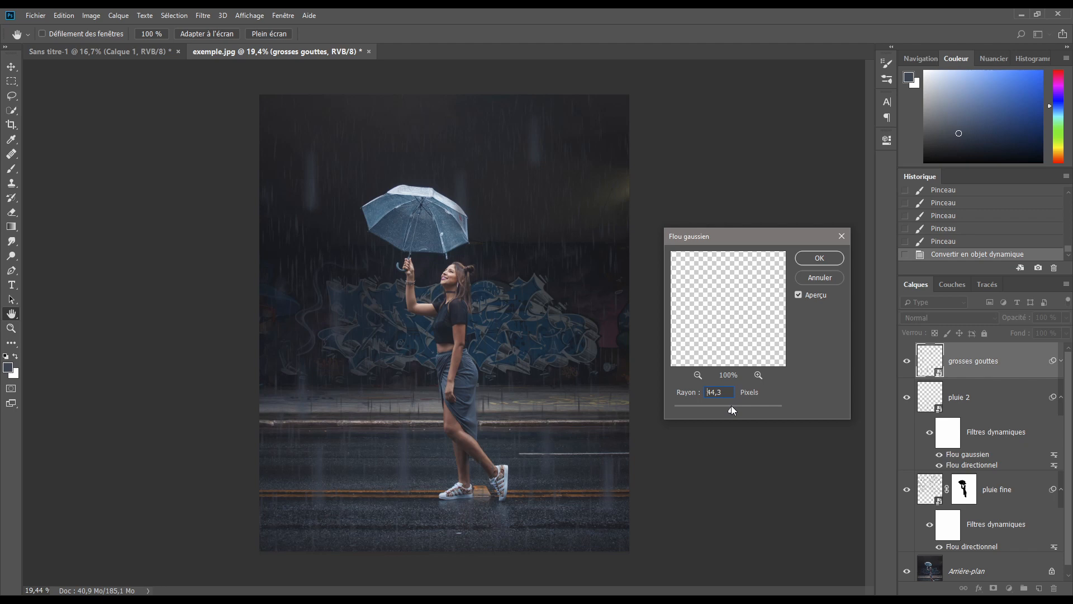
{"action": "left_click_drag", "start_coordinate": [728, 404], "coordinate": [725, 405]}
{"action": "left_click", "coordinate": [821, 257]}
{"action": "key", "text": "b"}
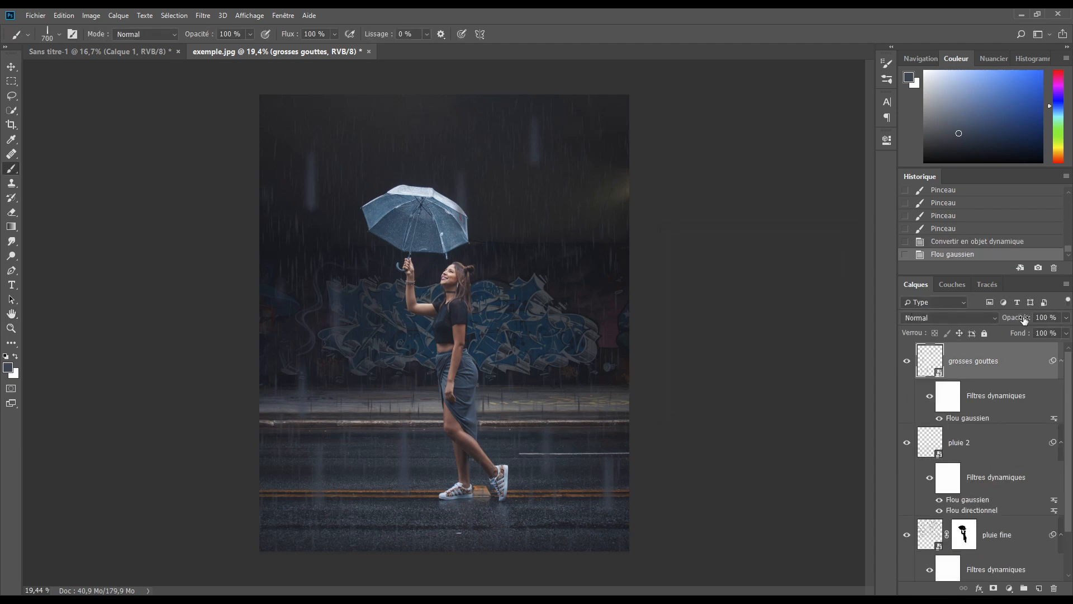
{"action": "left_click_drag", "start_coordinate": [1025, 319], "coordinate": [1014, 320]}
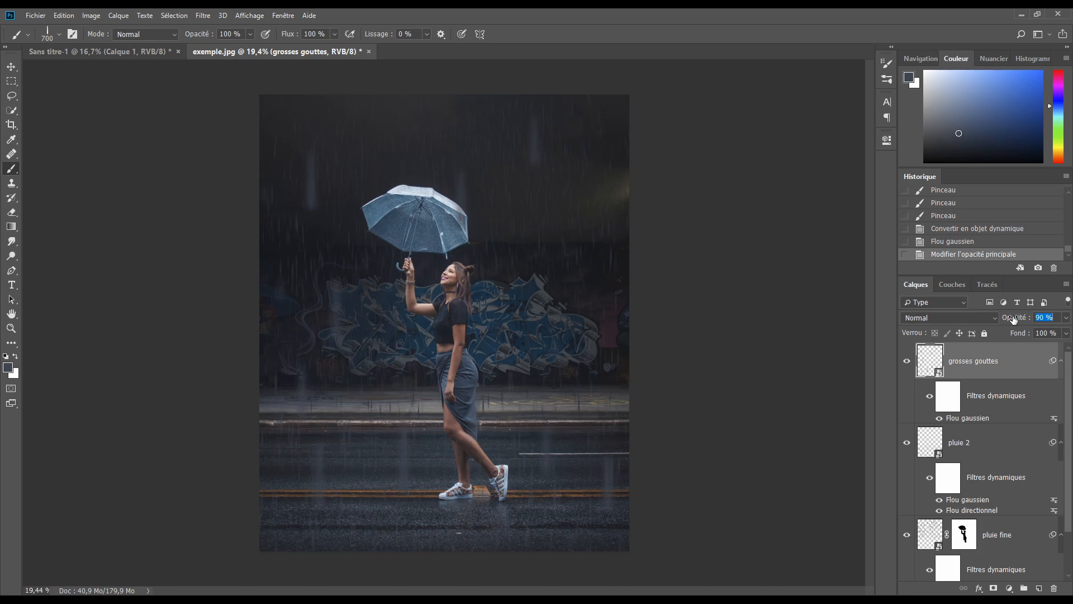
{"action": "key", "text": "Return"}
Step: Add a mask to the grosses gouttes layer and hide the drops near both lower corners with a soft round 700 px black brush
{"action": "left_click", "coordinate": [994, 588]}
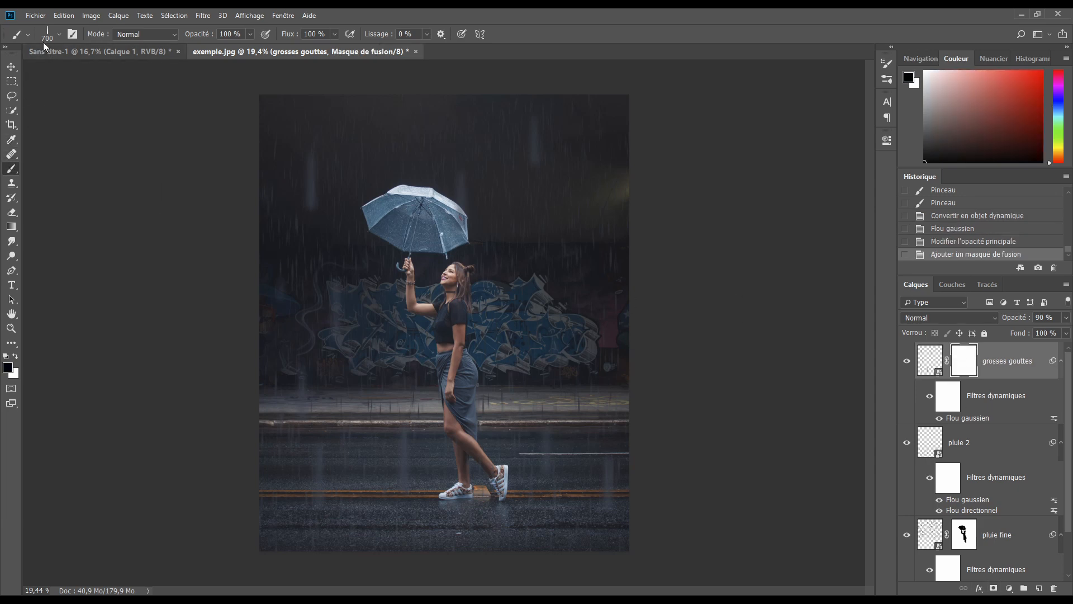
{"action": "left_click", "coordinate": [59, 34]}
{"action": "left_click", "coordinate": [58, 122]}
{"action": "left_click_drag", "start_coordinate": [312, 471], "coordinate": [311, 527]}
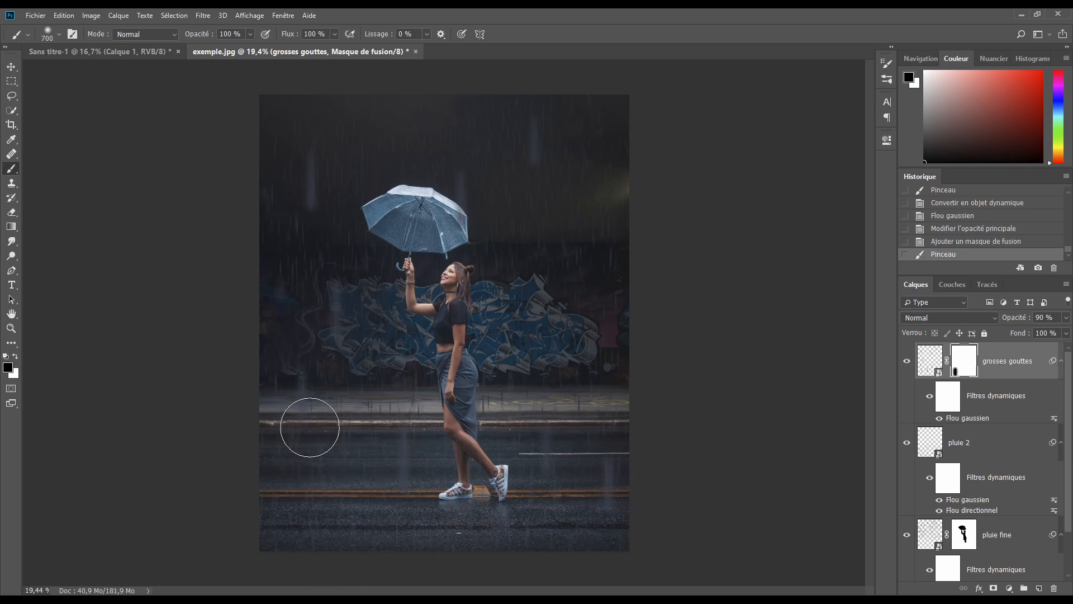
{"action": "left_click_drag", "start_coordinate": [579, 427], "coordinate": [594, 460]}
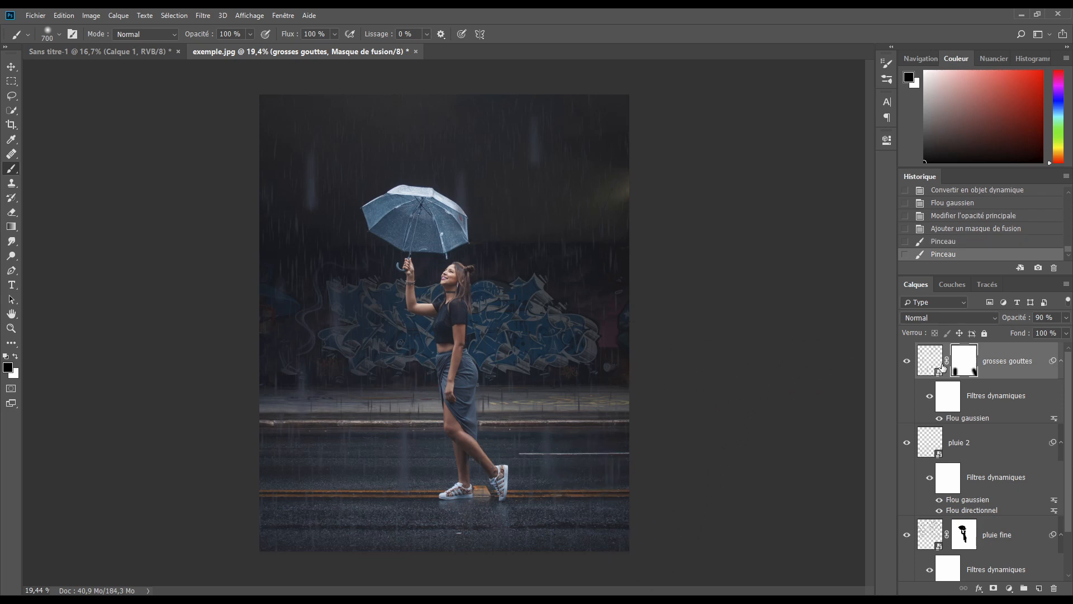
Step: Group the grosses gouttes, pluie 2 and pluie fine layers and name the group pluie
{"action": "left_click", "coordinate": [999, 363]}
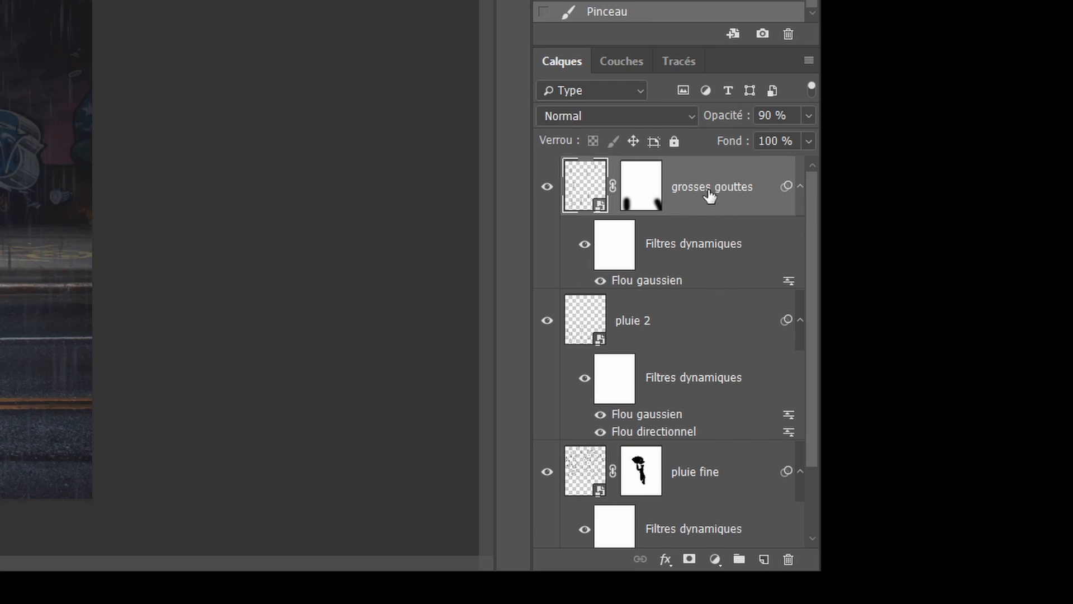
{"action": "left_click", "coordinate": [717, 480], "text": "shift"}
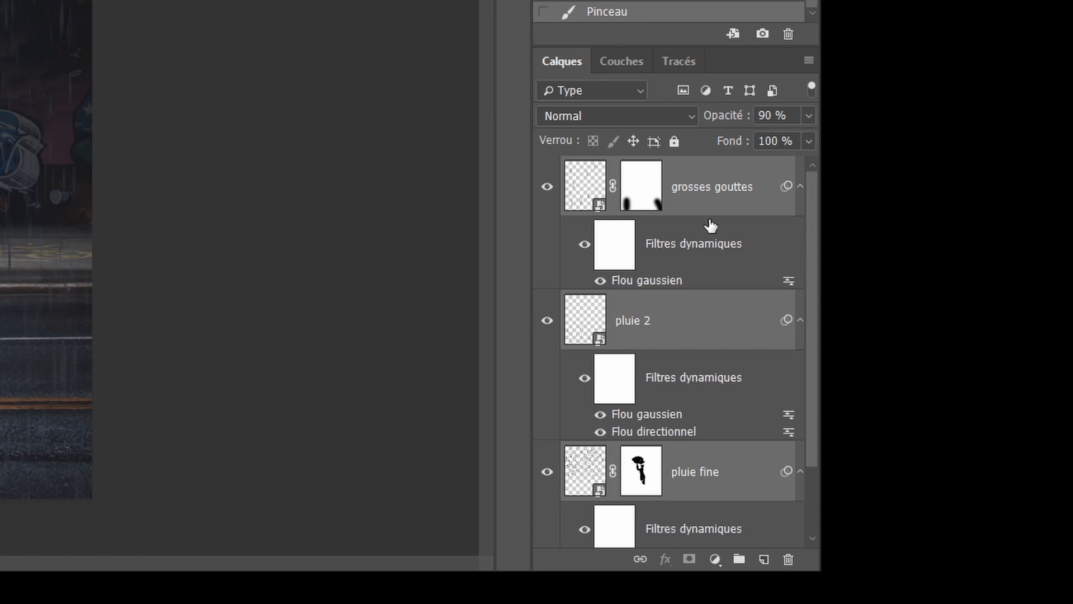
{"action": "key", "text": "ctrl+g"}
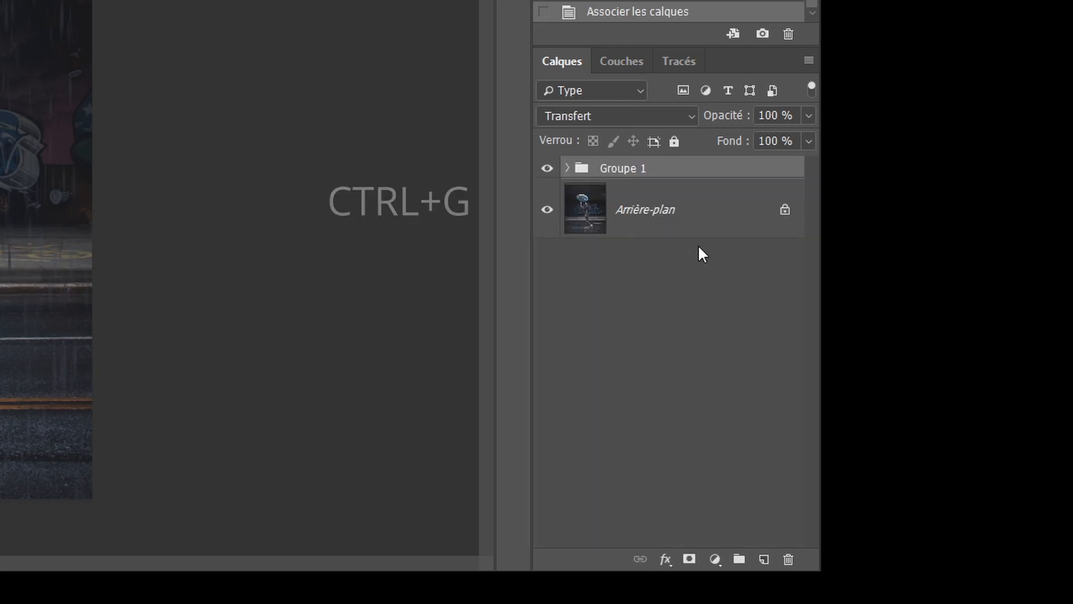
{"action": "double_click", "coordinate": [639, 168]}
{"action": "type", "text": "pluie"}
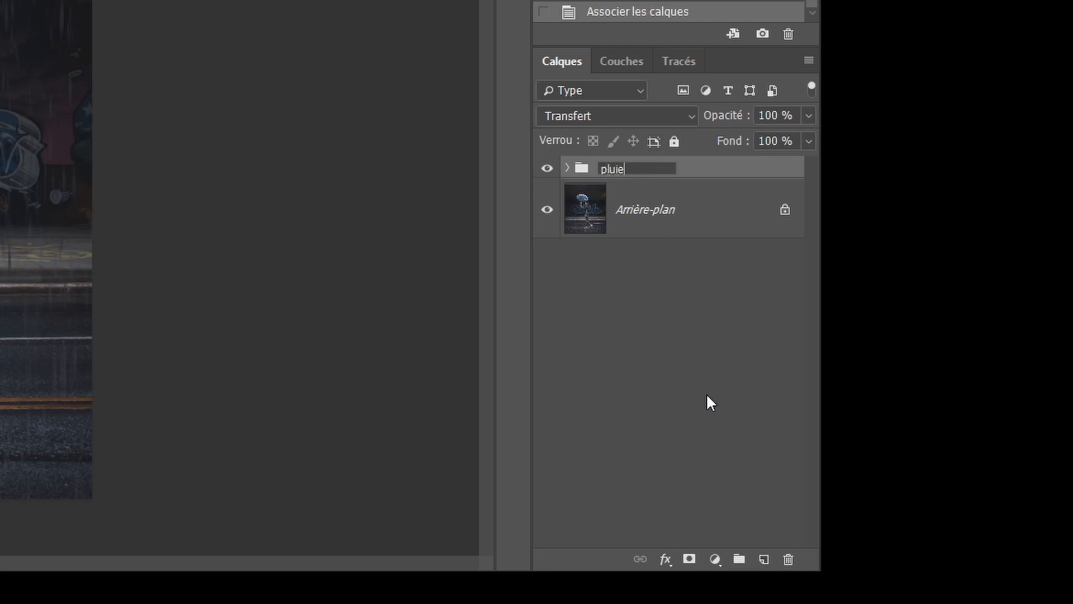
{"action": "key", "text": "Return"}
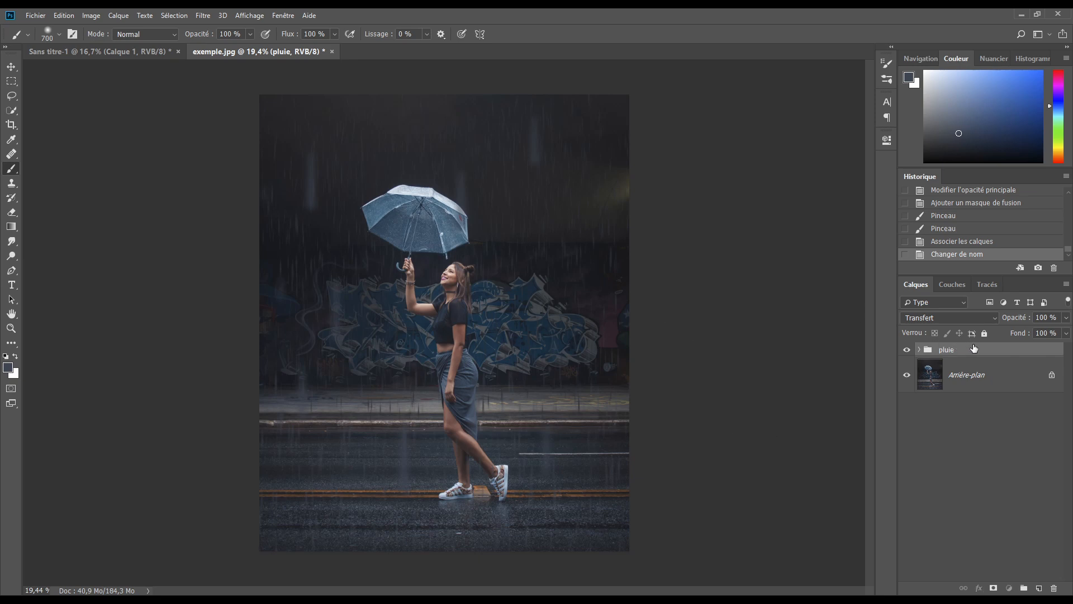
Step: Free-transform the pluie group: enlarge it to about 124.6% width and 121.7% height and rotate it about 12.5° so the rain slants
{"action": "key", "text": "ctrl+t"}
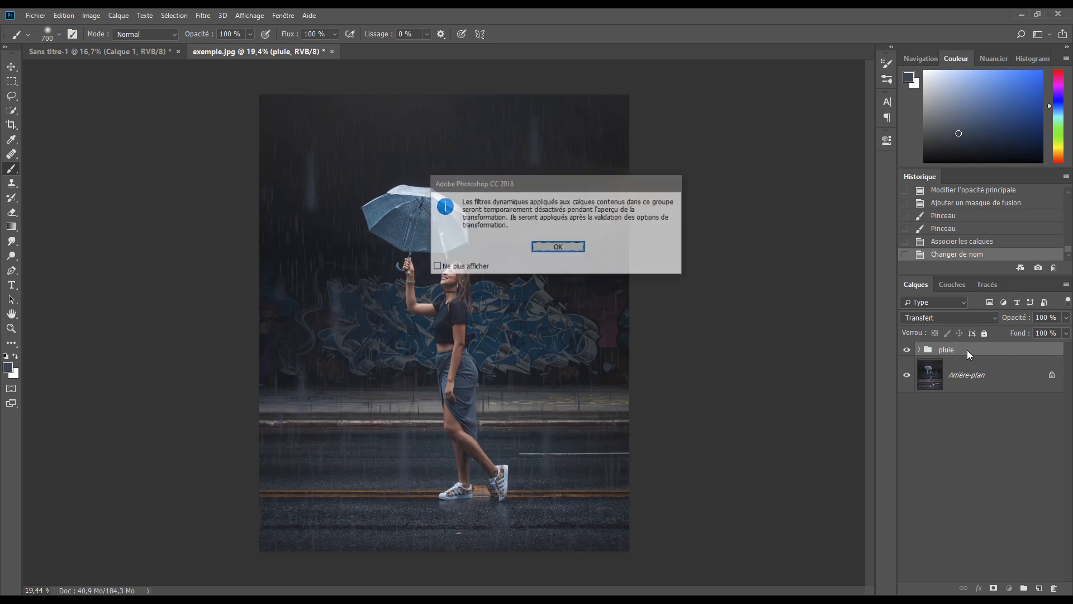
{"action": "left_click", "coordinate": [555, 251]}
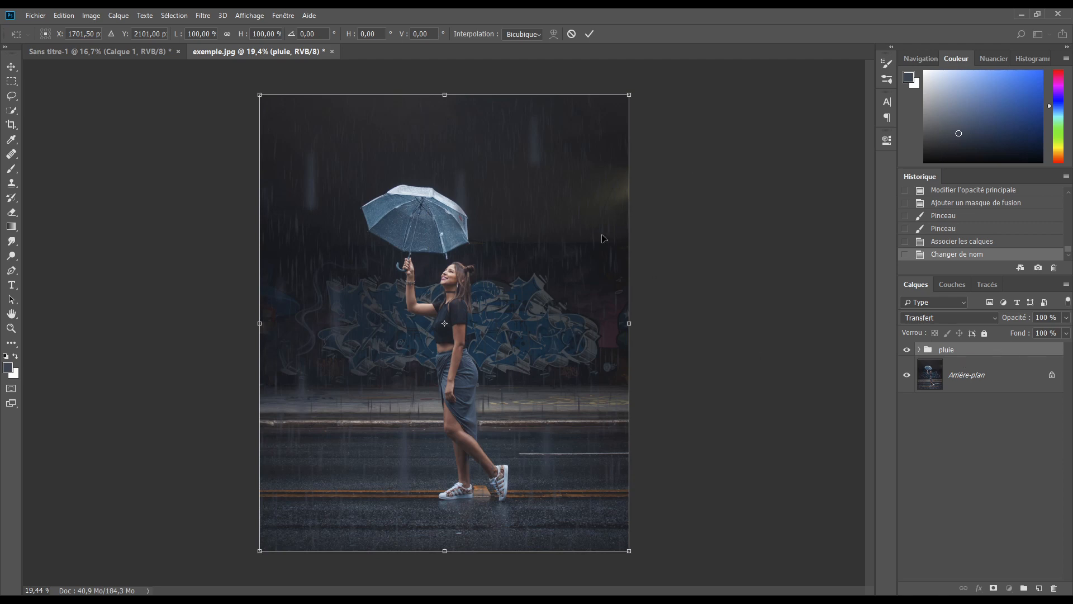
{"action": "scroll", "coordinate": [603, 238], "scroll_direction": "down", "scroll_amount": 3}
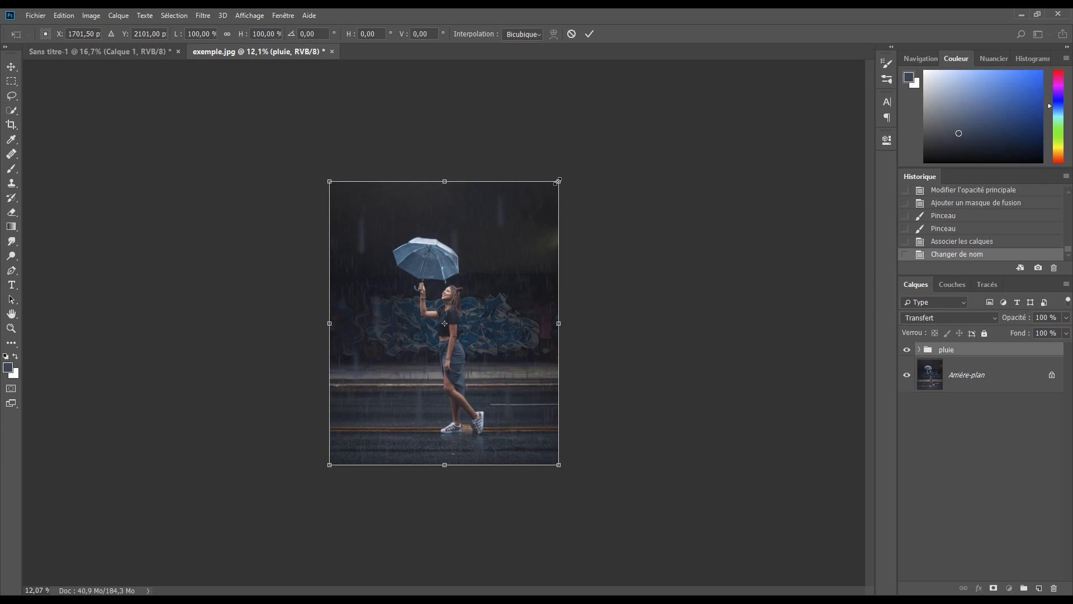
{"action": "left_click_drag", "start_coordinate": [559, 181], "coordinate": [610, 119]}
{"action": "left_click_drag", "start_coordinate": [556, 238], "coordinate": [532, 261]}
{"action": "left_click_drag", "start_coordinate": [610, 135], "coordinate": [633, 182]}
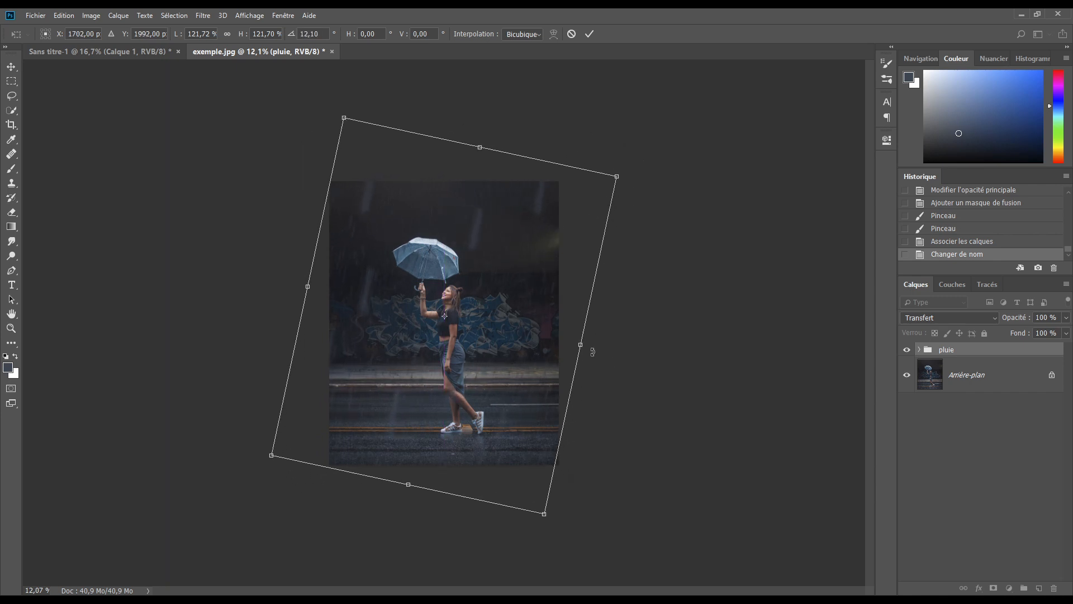
{"action": "left_click_drag", "start_coordinate": [582, 343], "coordinate": [587, 346]}
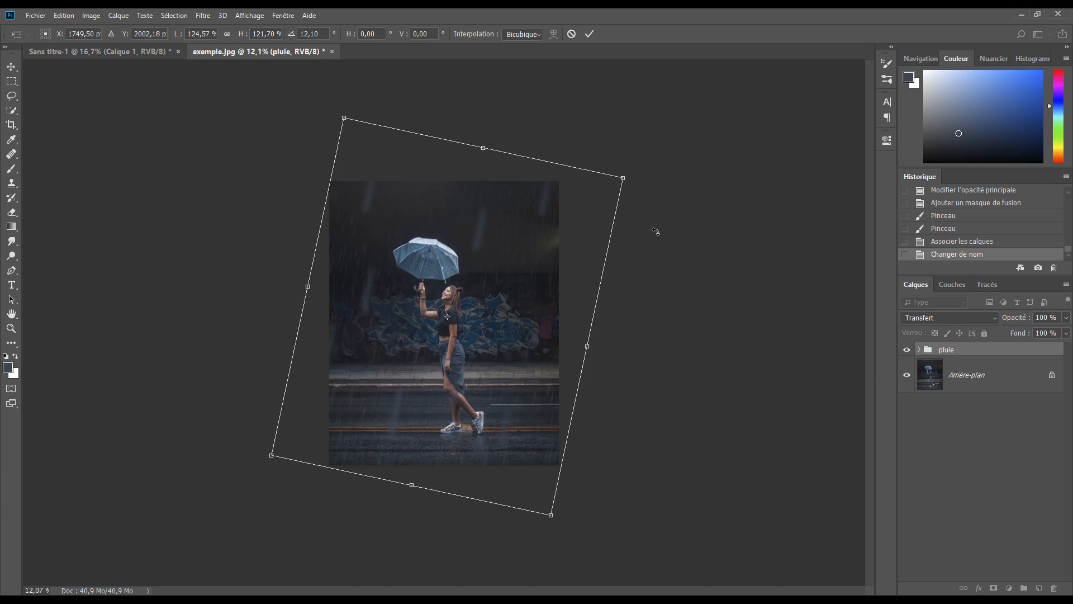
{"action": "left_click_drag", "start_coordinate": [651, 229], "coordinate": [632, 241]}
{"action": "left_click", "coordinate": [589, 34]}
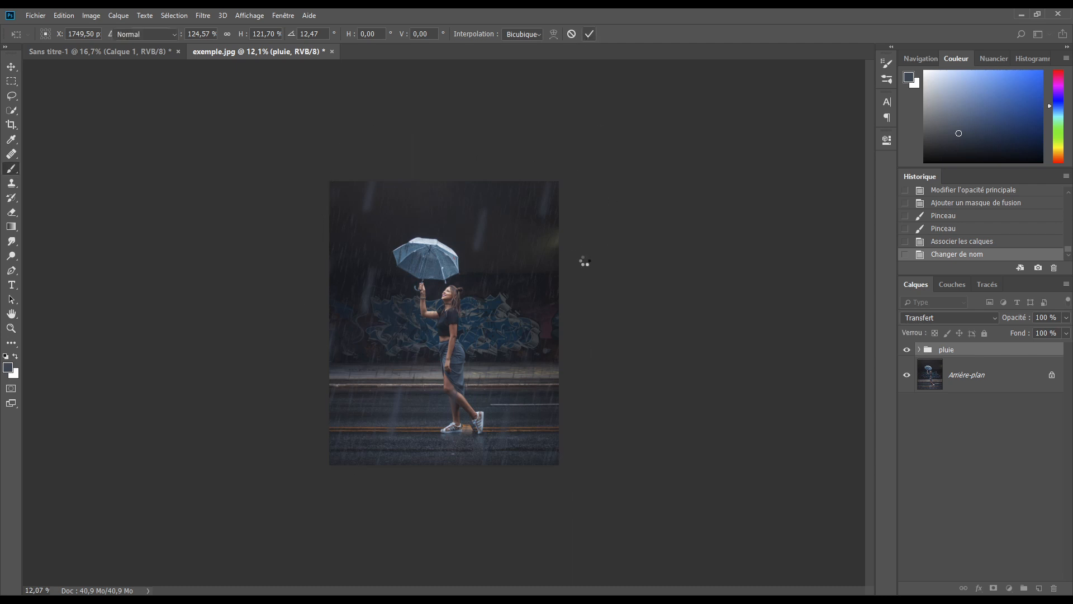
Step: On the pluie fine layer's mask inside the pluie group, paint a black band with the 700 px brush across the sidewalk and road edge
{"action": "key", "text": "ctrl+plus"}
{"action": "key", "text": "ctrl+plus"}
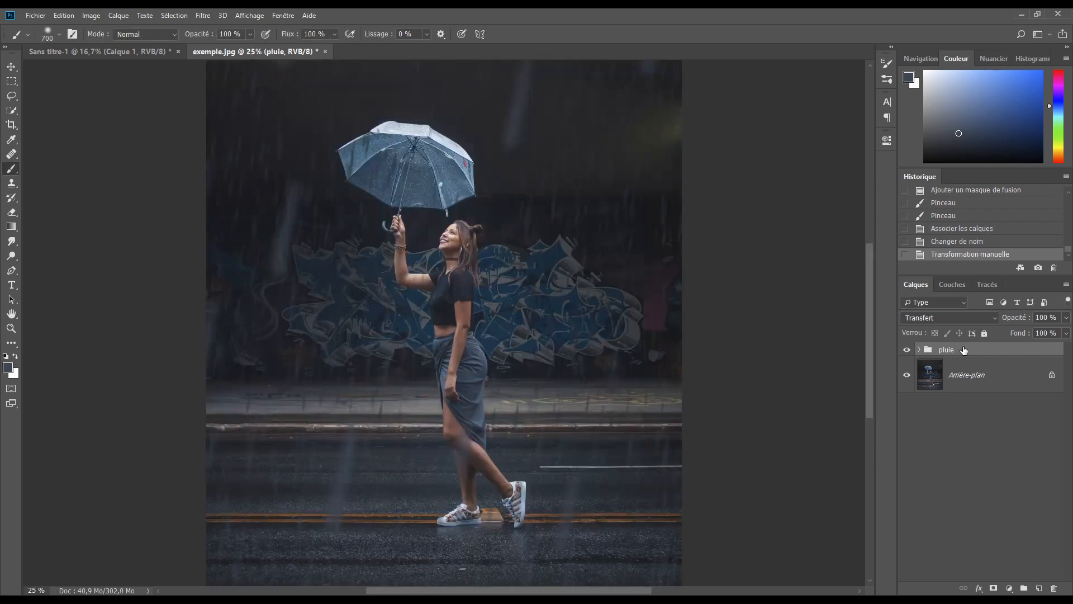
{"action": "left_click", "coordinate": [920, 349]}
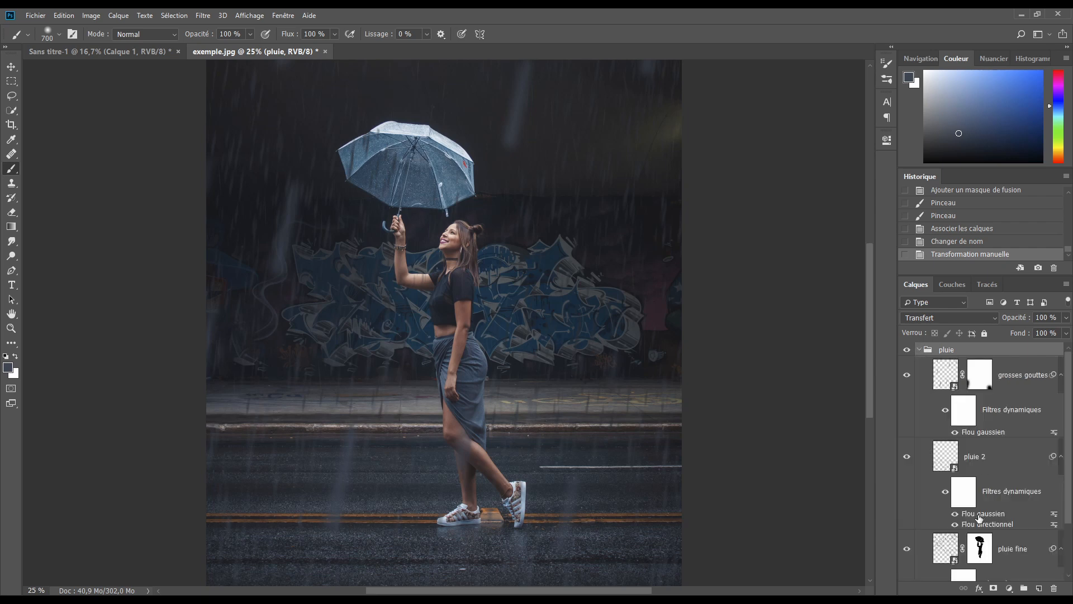
{"action": "scroll", "coordinate": [950, 529], "scroll_direction": "down", "scroll_amount": 1}
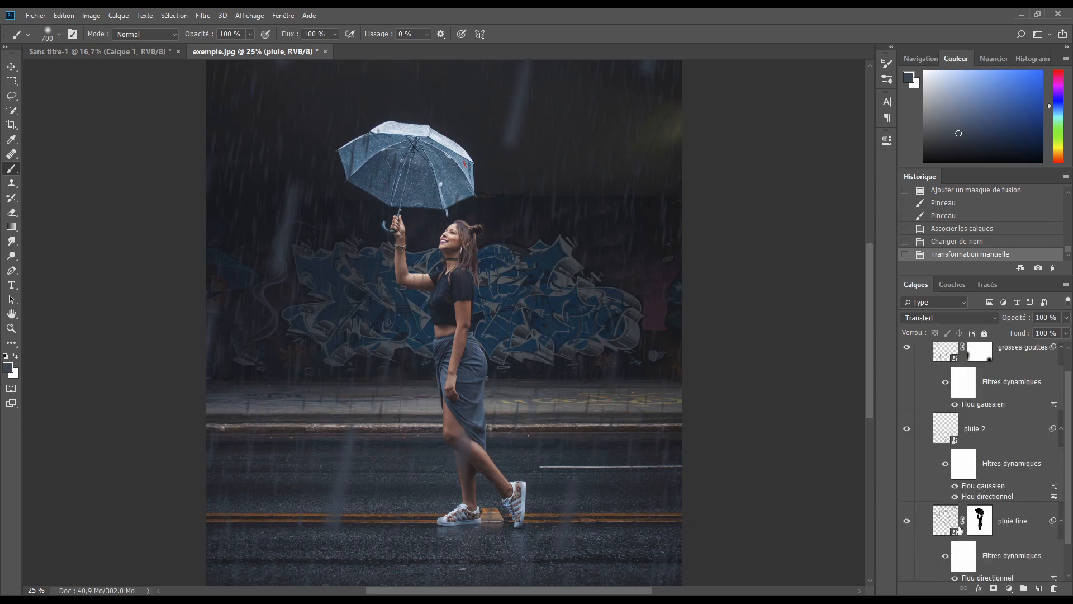
{"action": "left_click", "coordinate": [906, 522]}
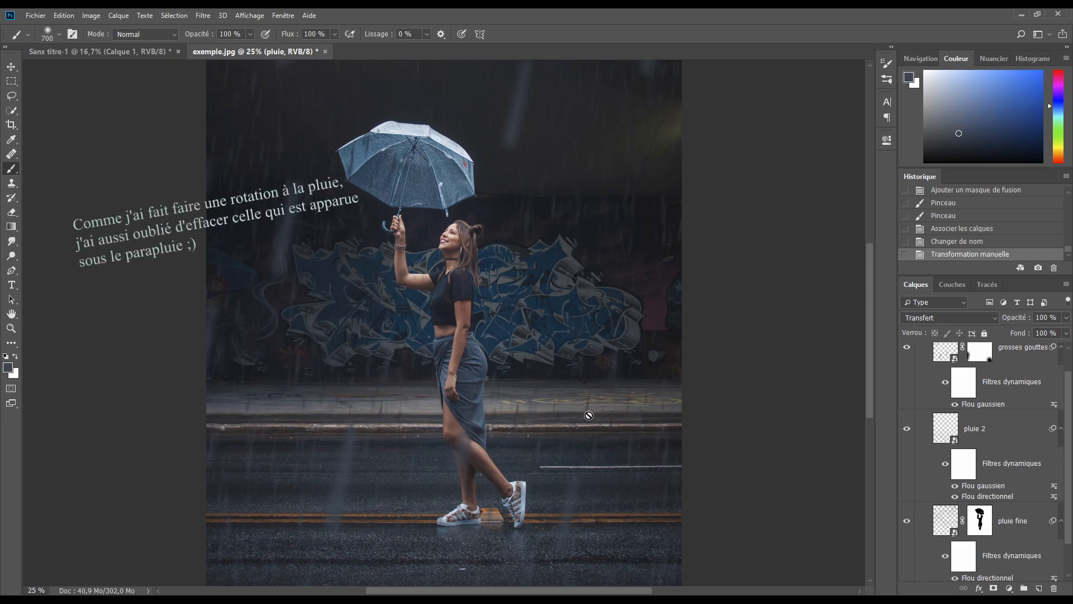
{"action": "left_click", "coordinate": [979, 520]}
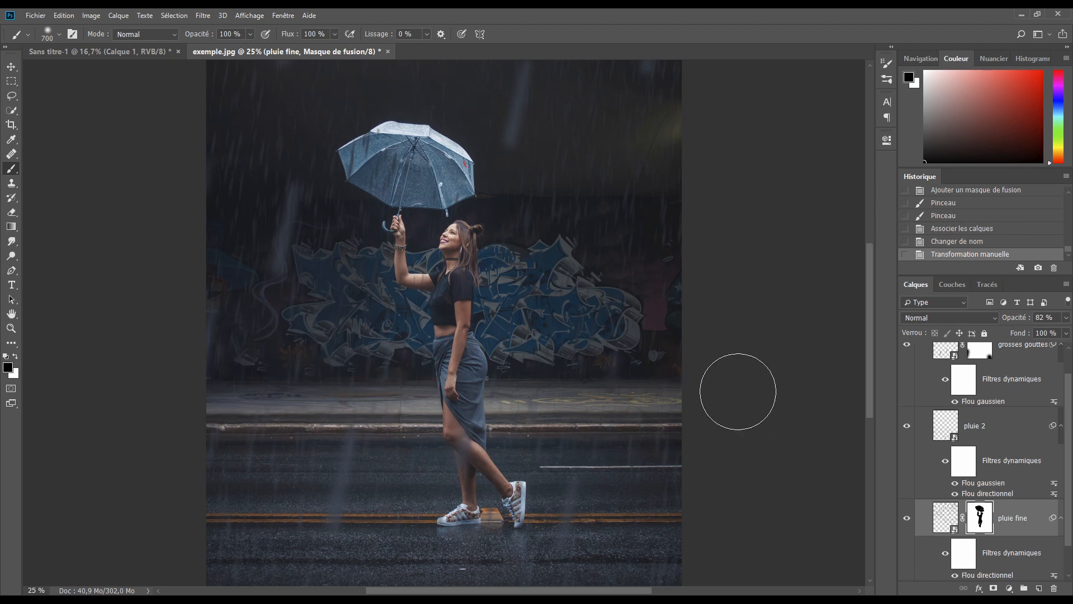
{"action": "left_click_drag", "start_coordinate": [234, 402], "coordinate": [190, 398]}
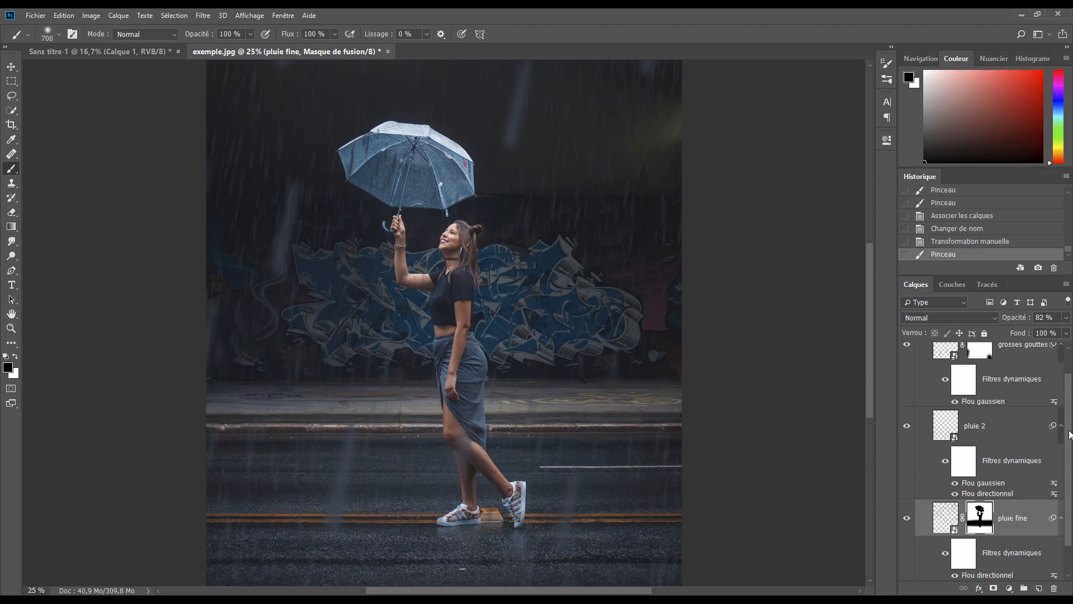
{"action": "scroll", "coordinate": [1070, 434], "scroll_direction": "up", "scroll_amount": 2}
{"action": "left_click", "coordinate": [919, 350]}
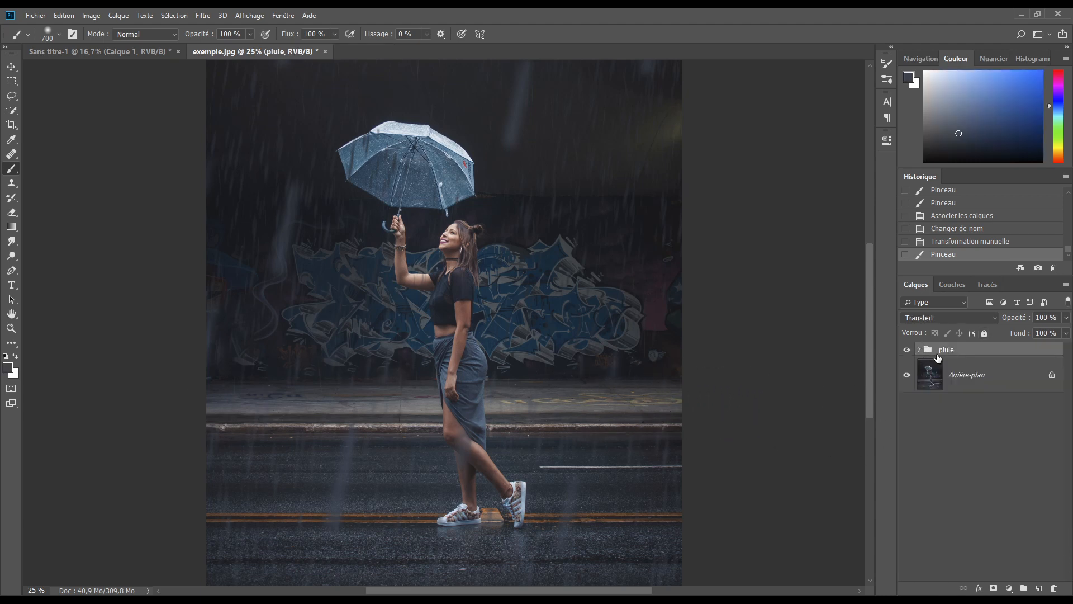
Step: Convert the pluie group to a smart object
{"action": "scroll", "coordinate": [438, 340], "scroll_direction": "down", "scroll_amount": 2}
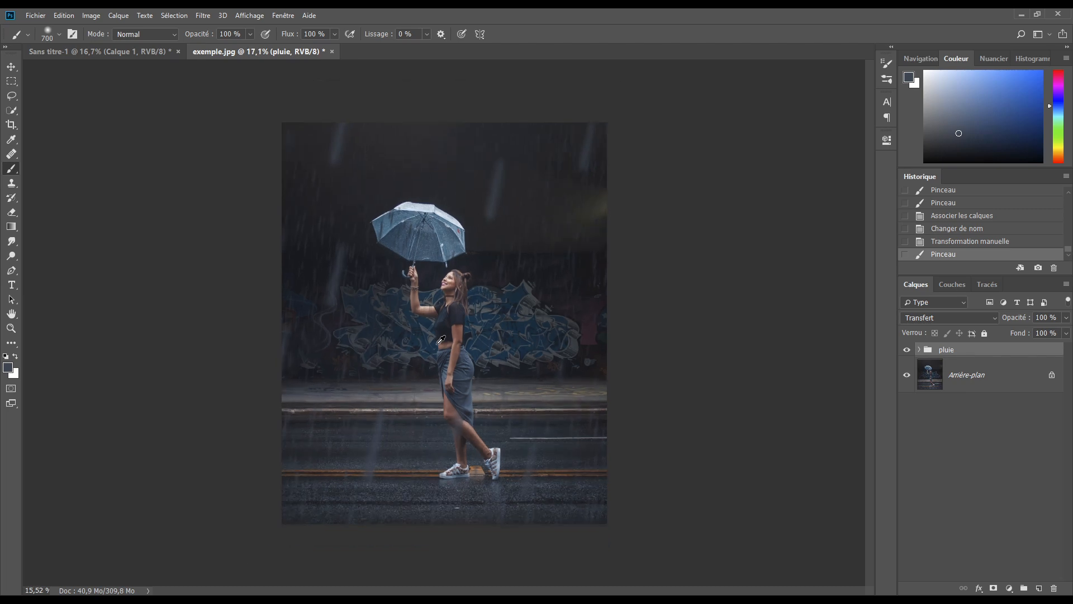
{"action": "scroll", "coordinate": [440, 340], "scroll_direction": "down", "scroll_amount": 1}
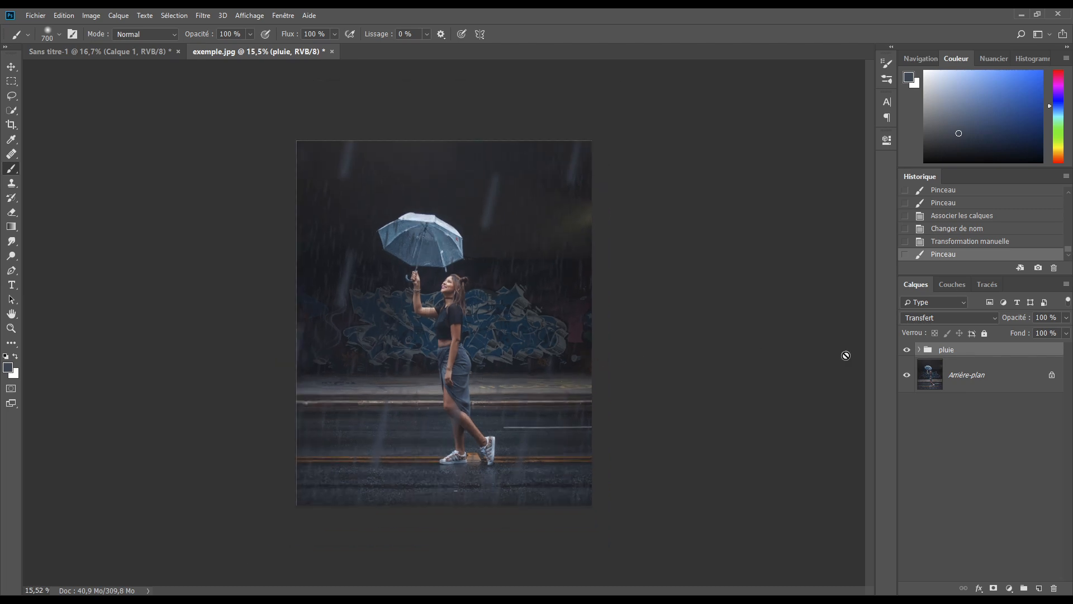
{"action": "right_click", "coordinate": [943, 352]}
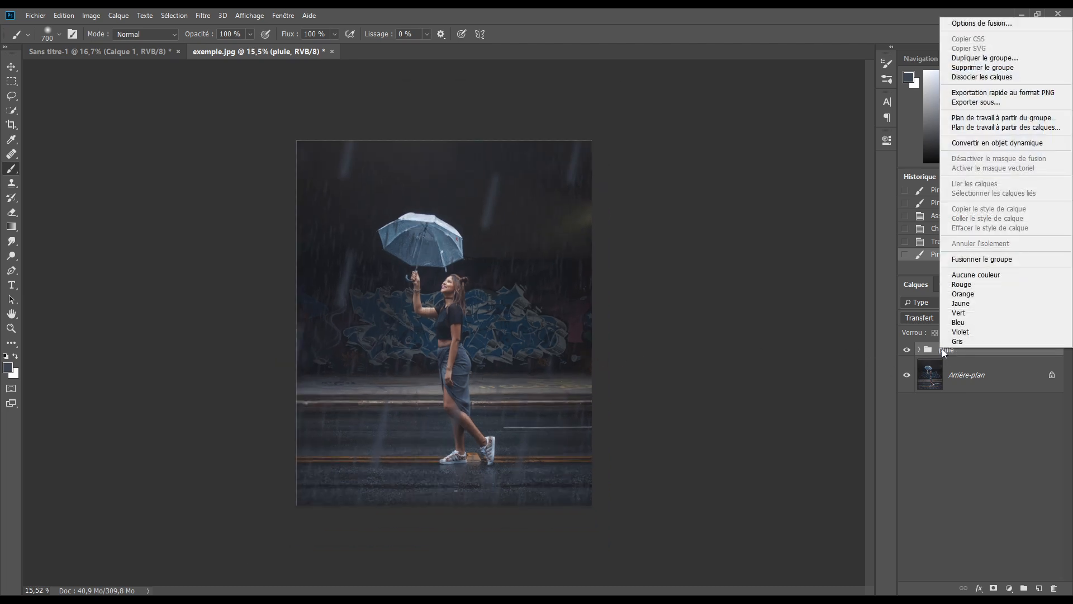
{"action": "left_click", "coordinate": [977, 144]}
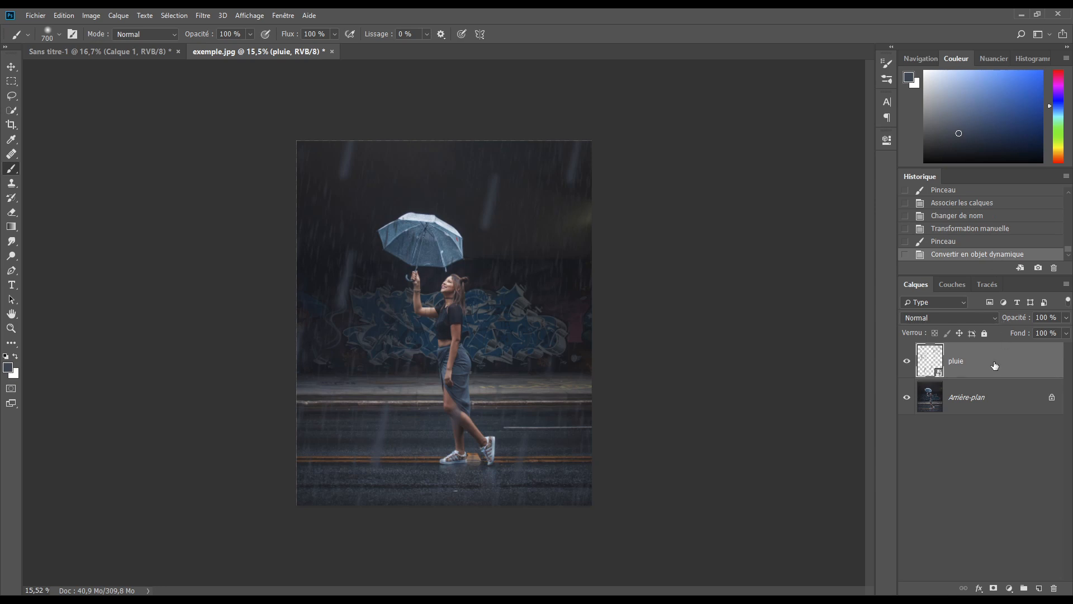
Step: Apply a Camera Raw filter to pluie with temperature -13, exposure +0.40, highlights +3 and dehaze -8
{"action": "left_click", "coordinate": [203, 16]}
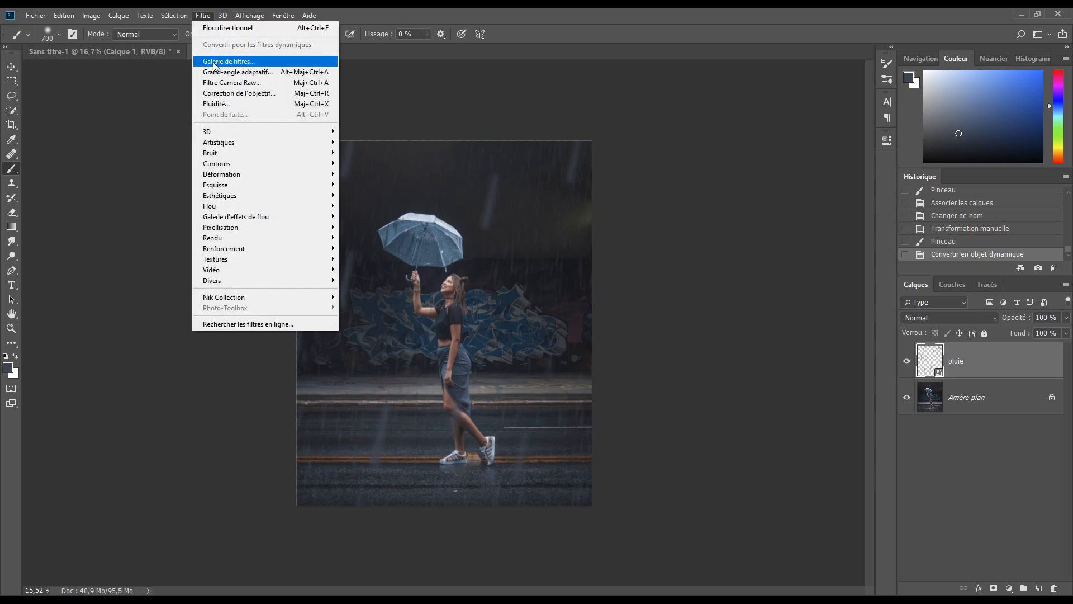
{"action": "left_click", "coordinate": [218, 84]}
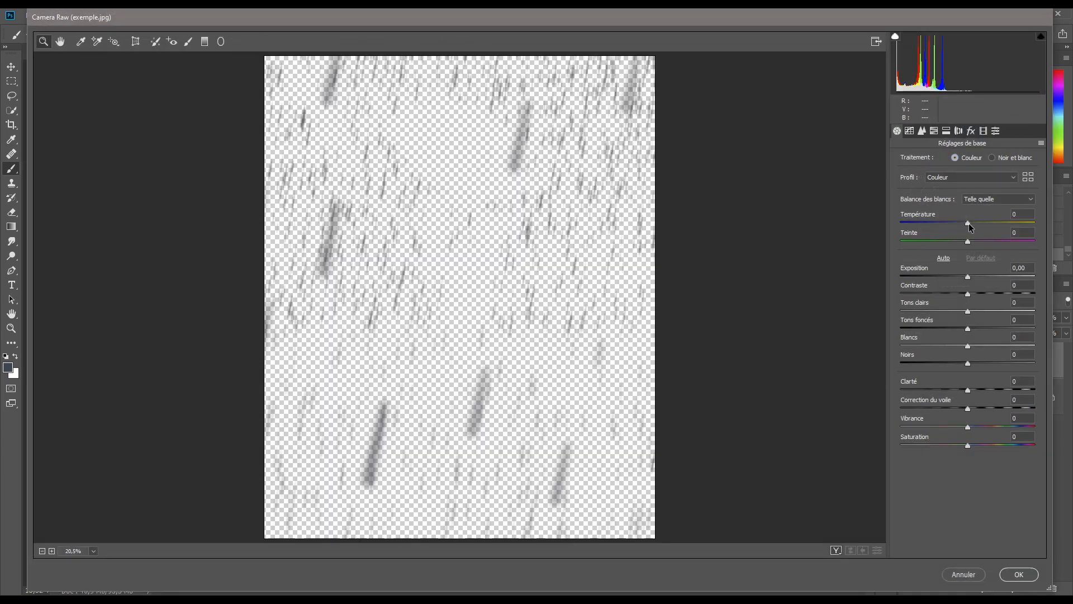
{"action": "left_click_drag", "start_coordinate": [968, 223], "coordinate": [960, 224]}
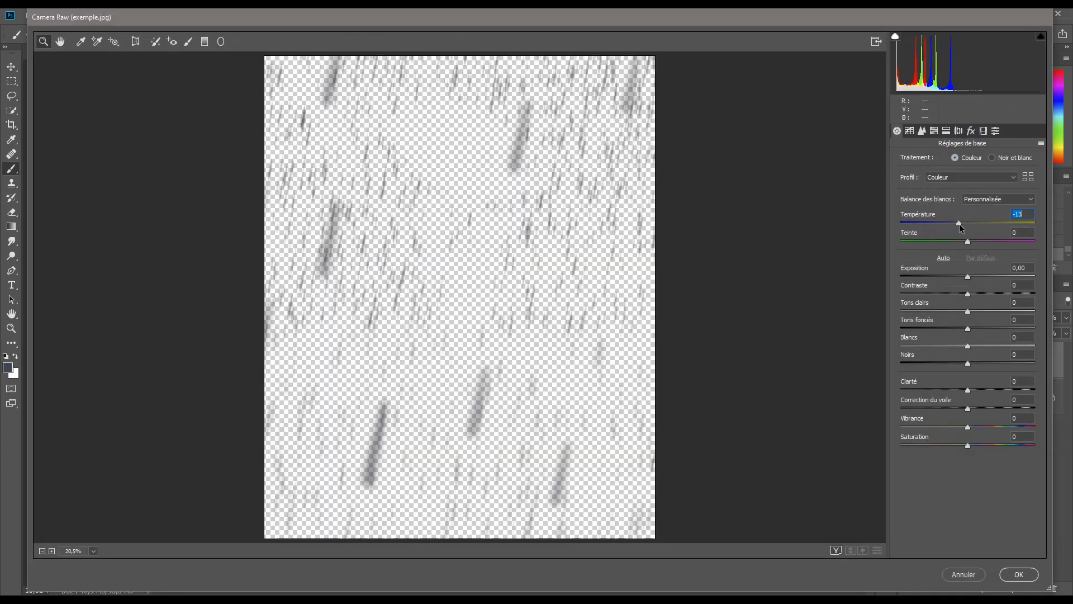
{"action": "left_click_drag", "start_coordinate": [969, 276], "coordinate": [974, 277]}
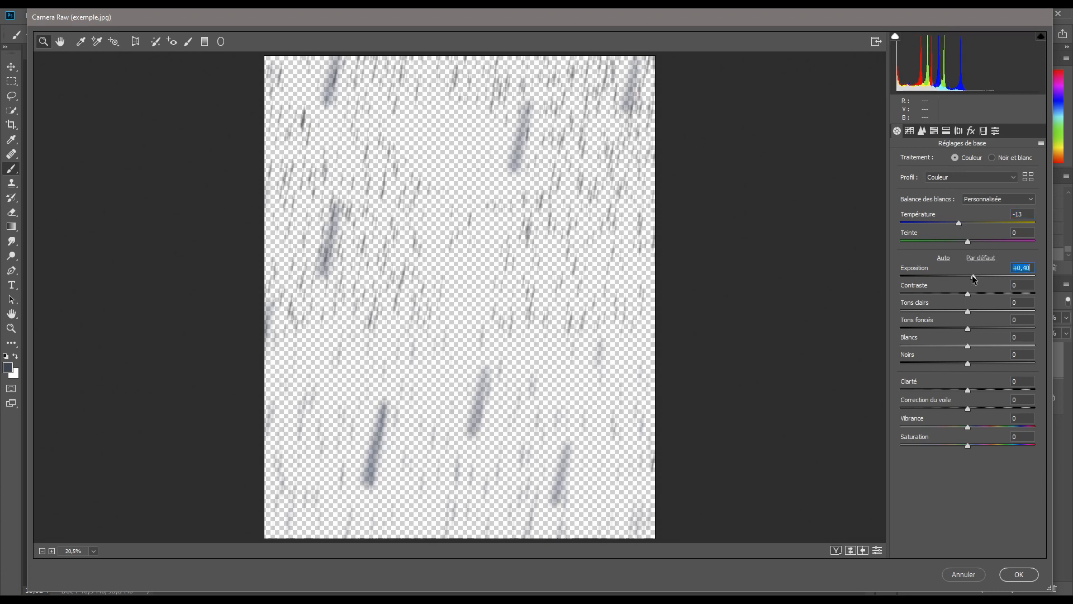
{"action": "left_click_drag", "start_coordinate": [971, 315], "coordinate": [972, 314]}
{"action": "left_click_drag", "start_coordinate": [968, 410], "coordinate": [964, 410]}
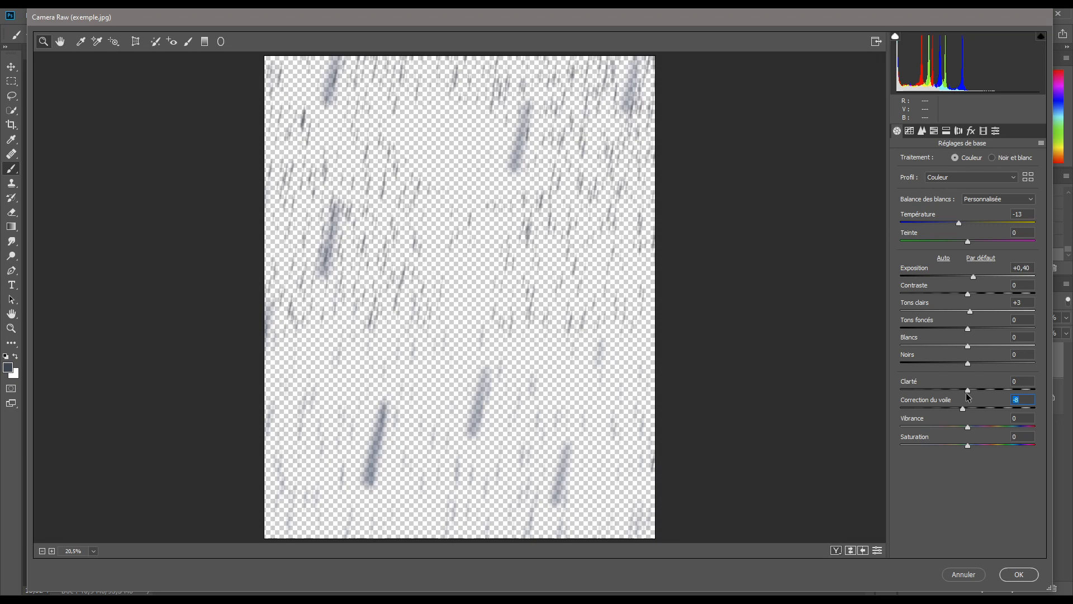
{"action": "left_click", "coordinate": [1021, 575]}
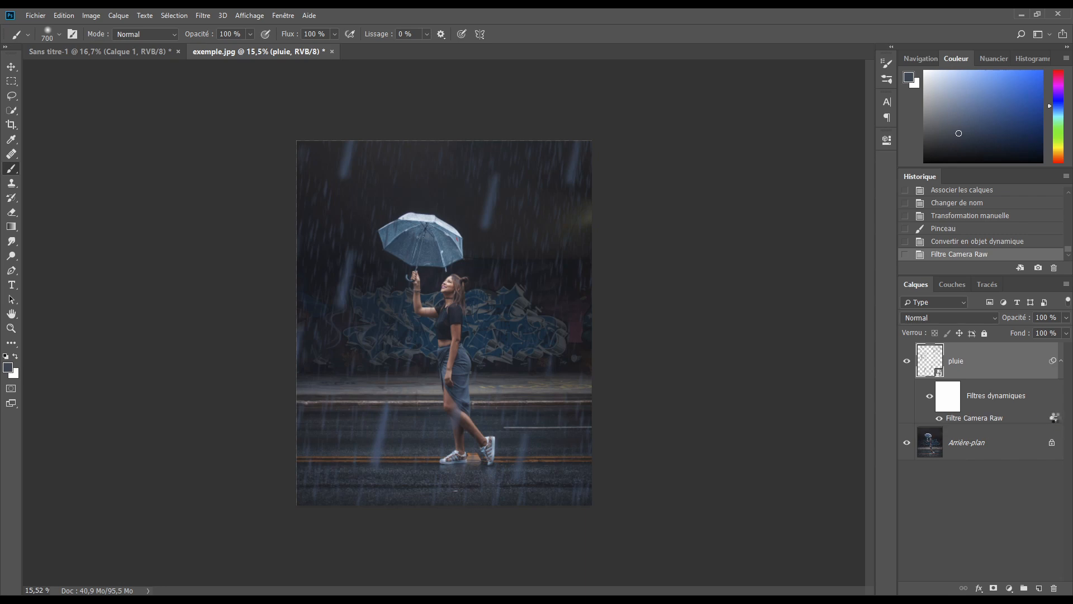
Step: Reduce the opacity of the Camera Raw smart filter on pluie to 51% in its blending options
{"action": "double_click", "coordinate": [1055, 417]}
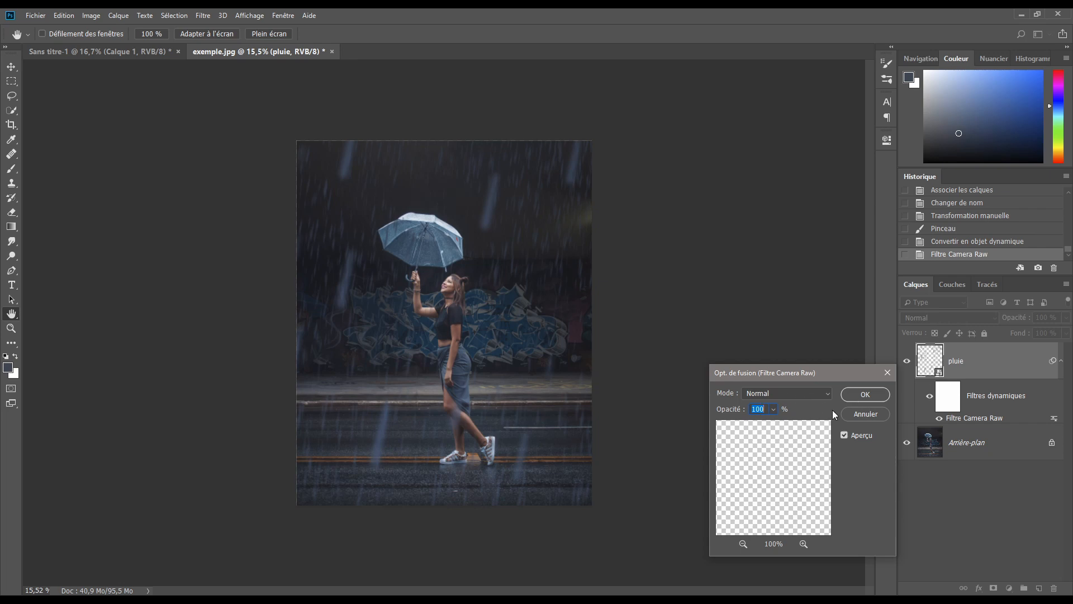
{"action": "left_click", "coordinate": [774, 413]}
{"action": "left_click_drag", "start_coordinate": [775, 426], "coordinate": [749, 427]}
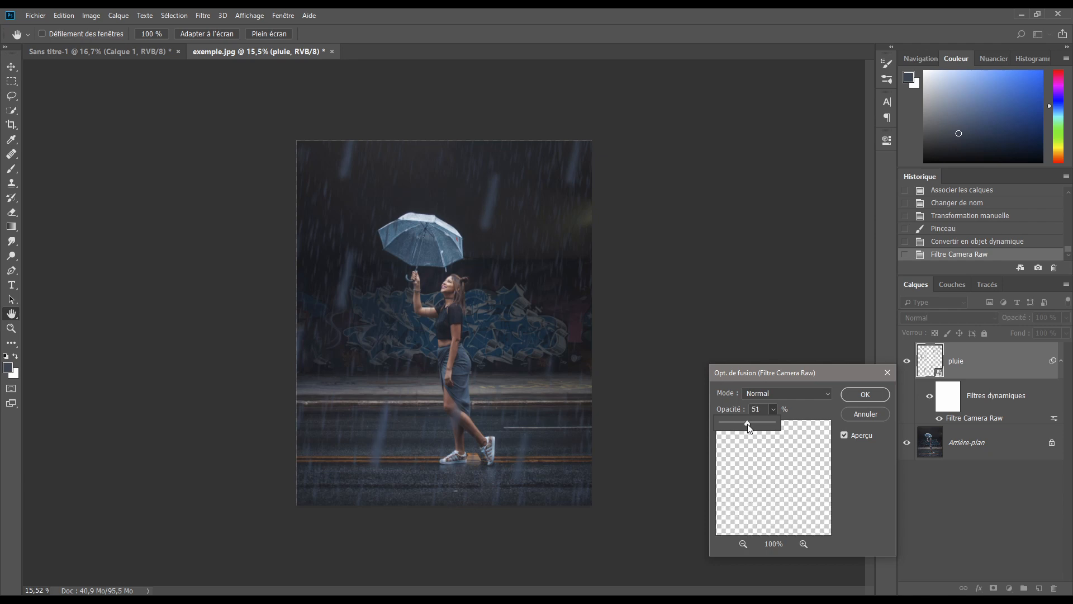
{"action": "left_click", "coordinate": [842, 432]}
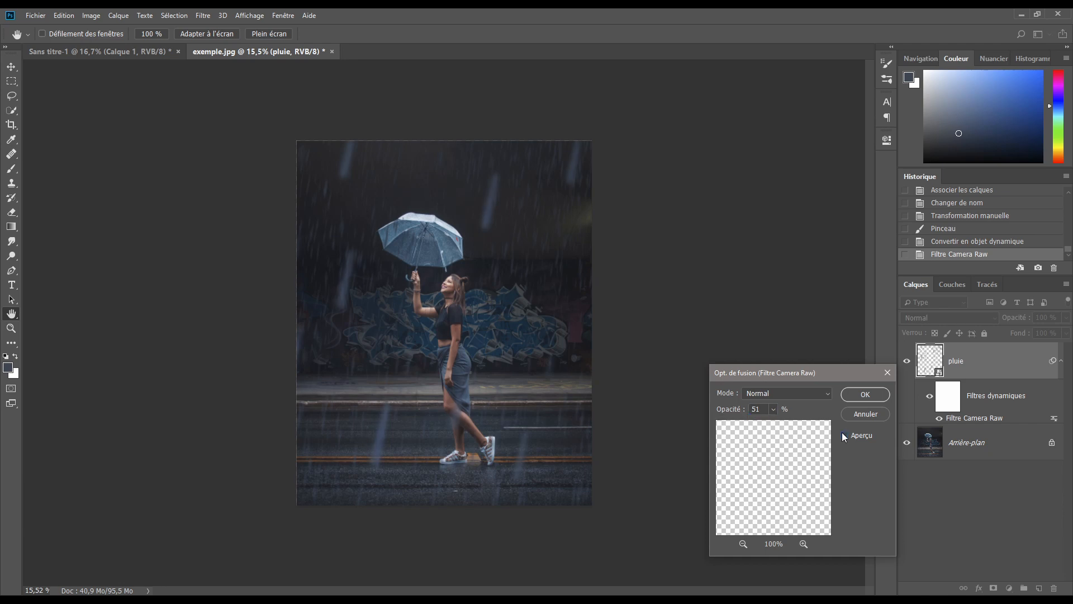
{"action": "left_click", "coordinate": [876, 395]}
{"action": "key", "text": "b"}
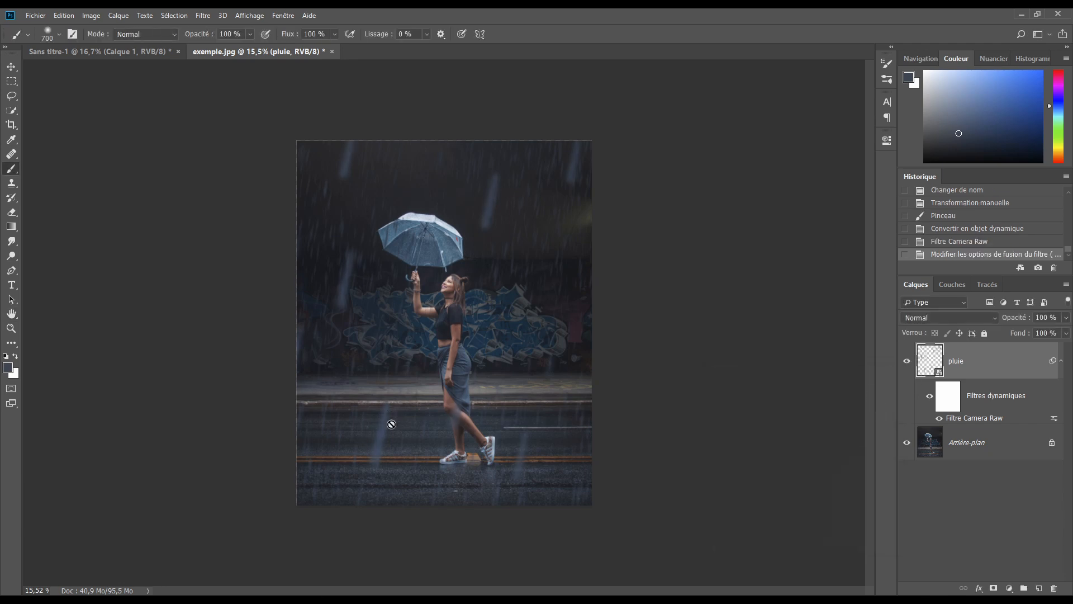
{"action": "scroll", "coordinate": [391, 425], "scroll_direction": "up", "scroll_amount": 3}
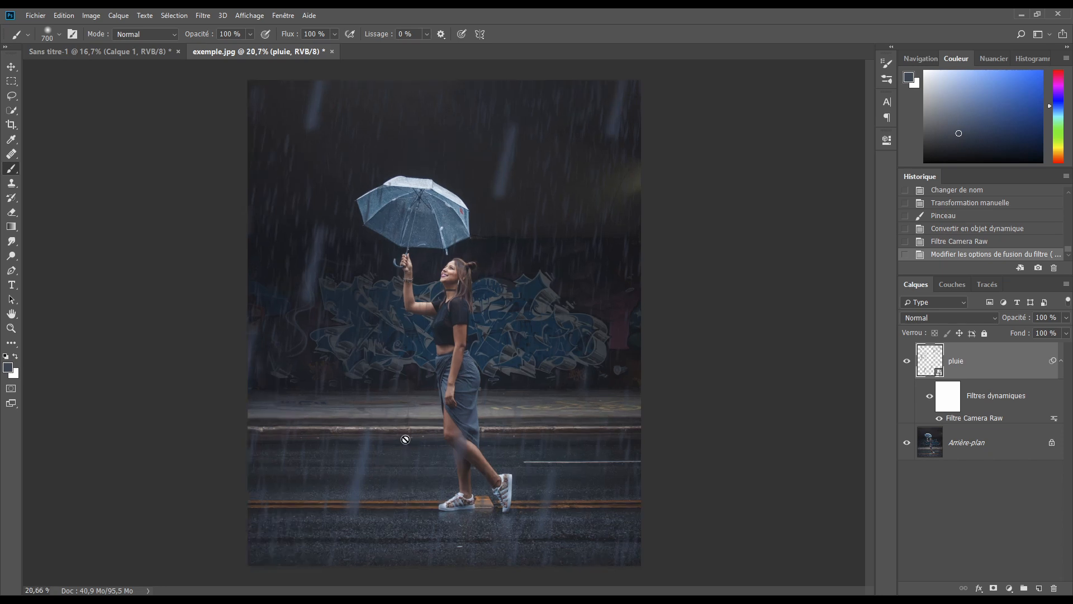